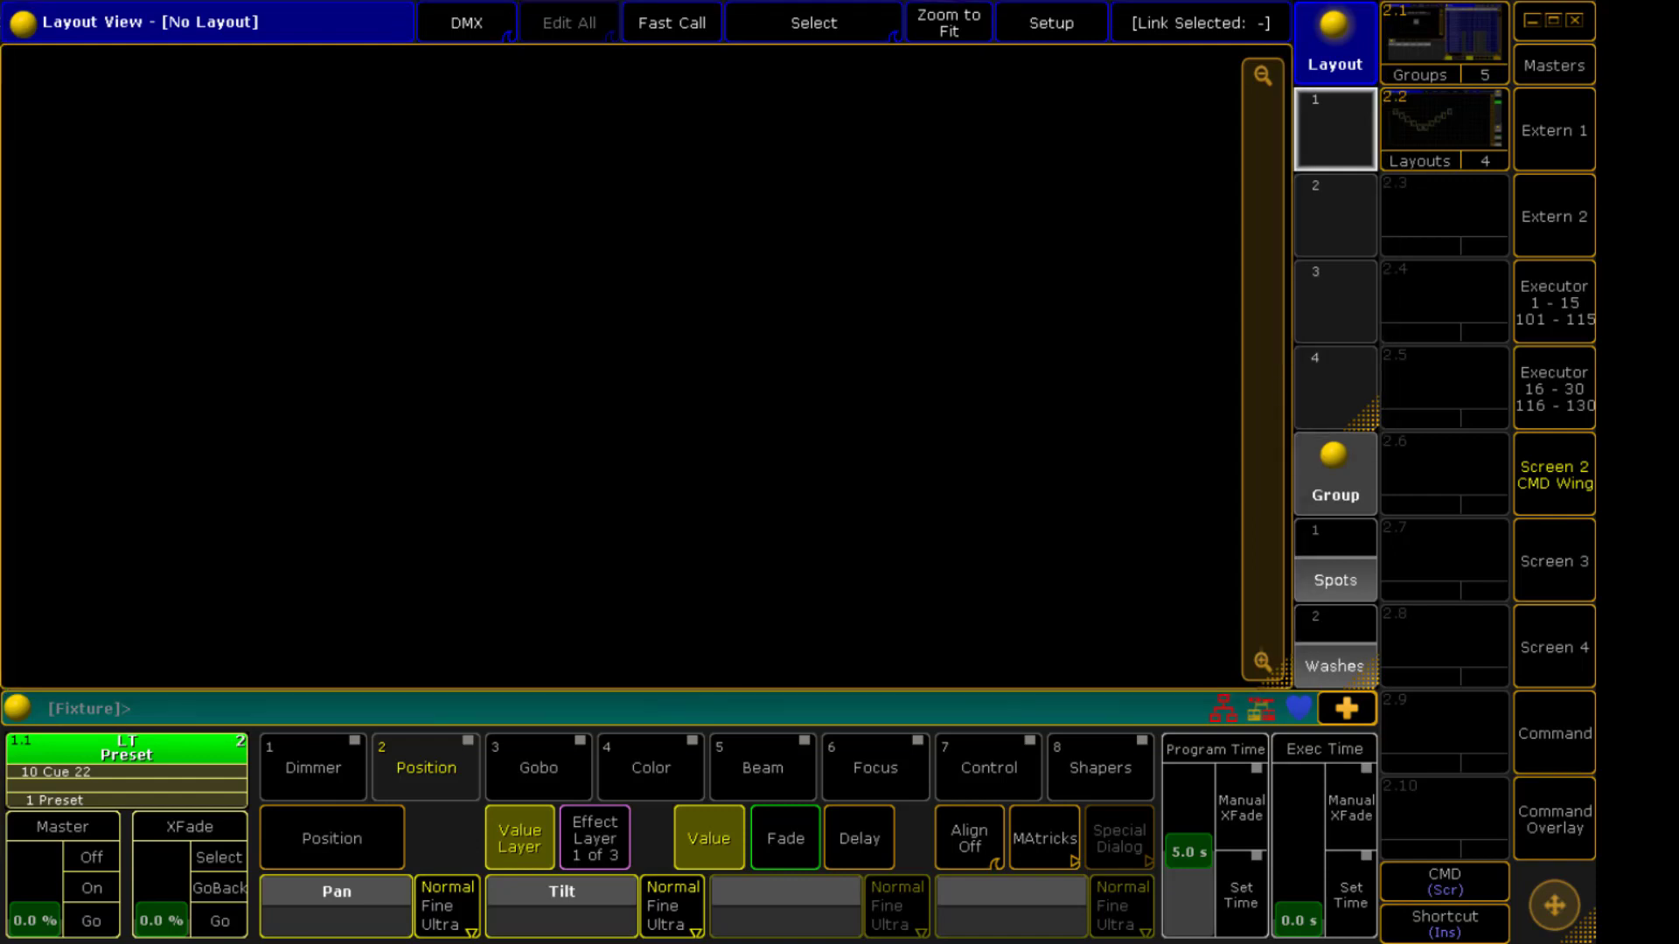
# Select the Spots group, store it as layout 1, and open that layout
pyautogui.click(1335, 570)
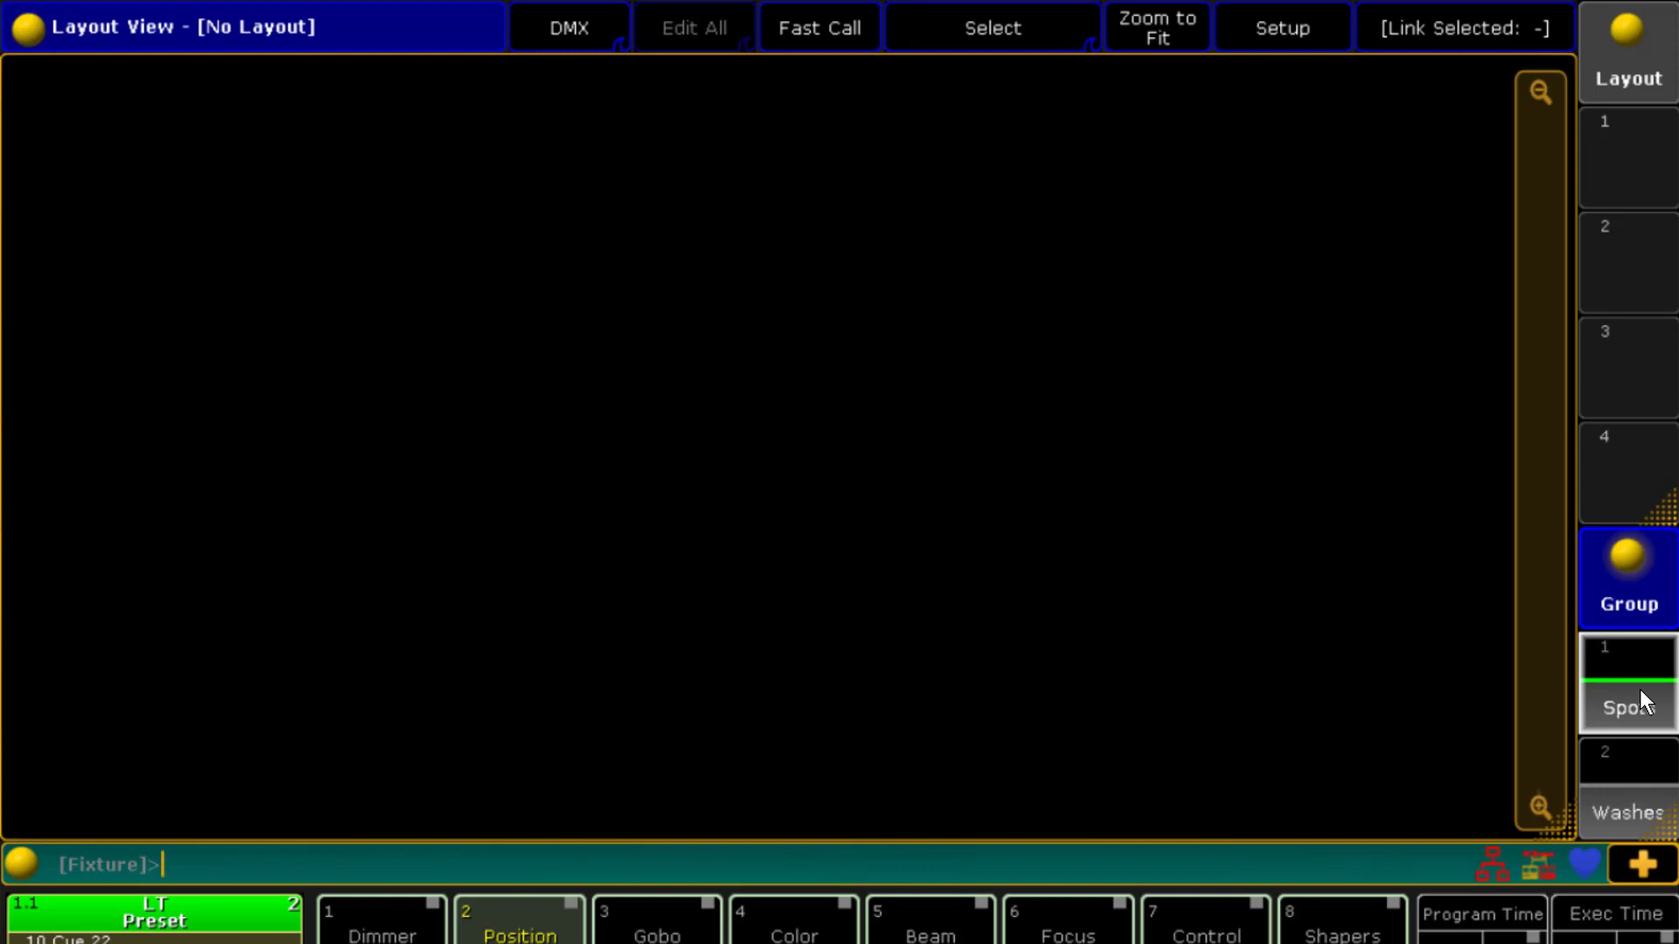
pyautogui.press('s')
pyautogui.click(1660, 187)
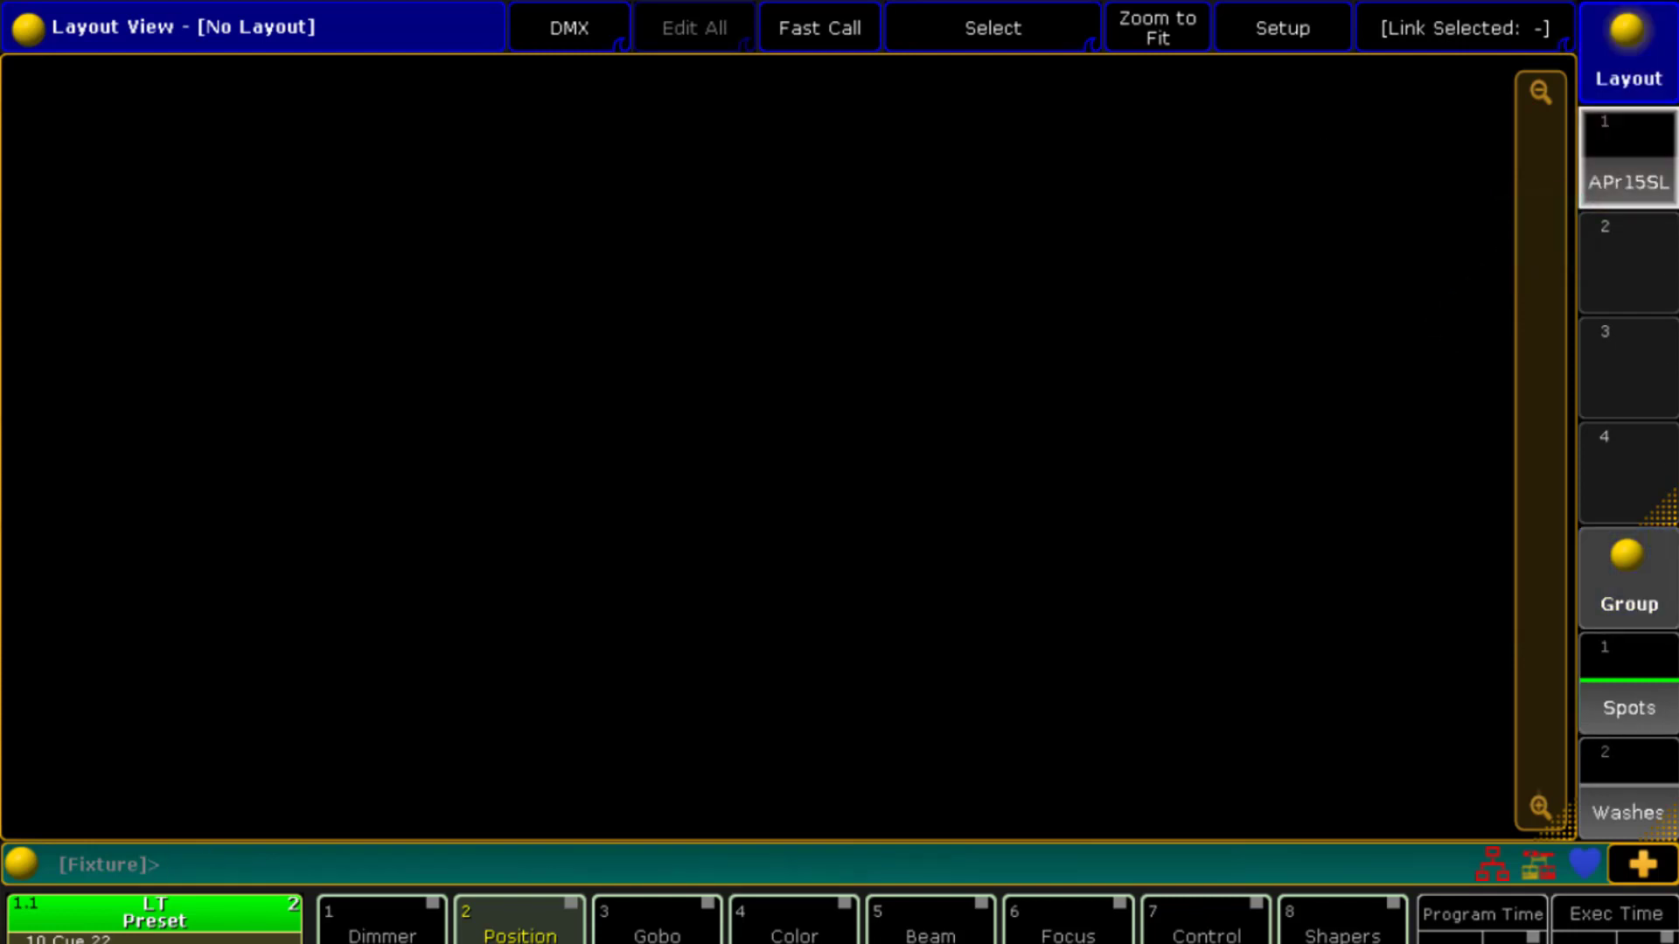
pyautogui.click(1649, 187)
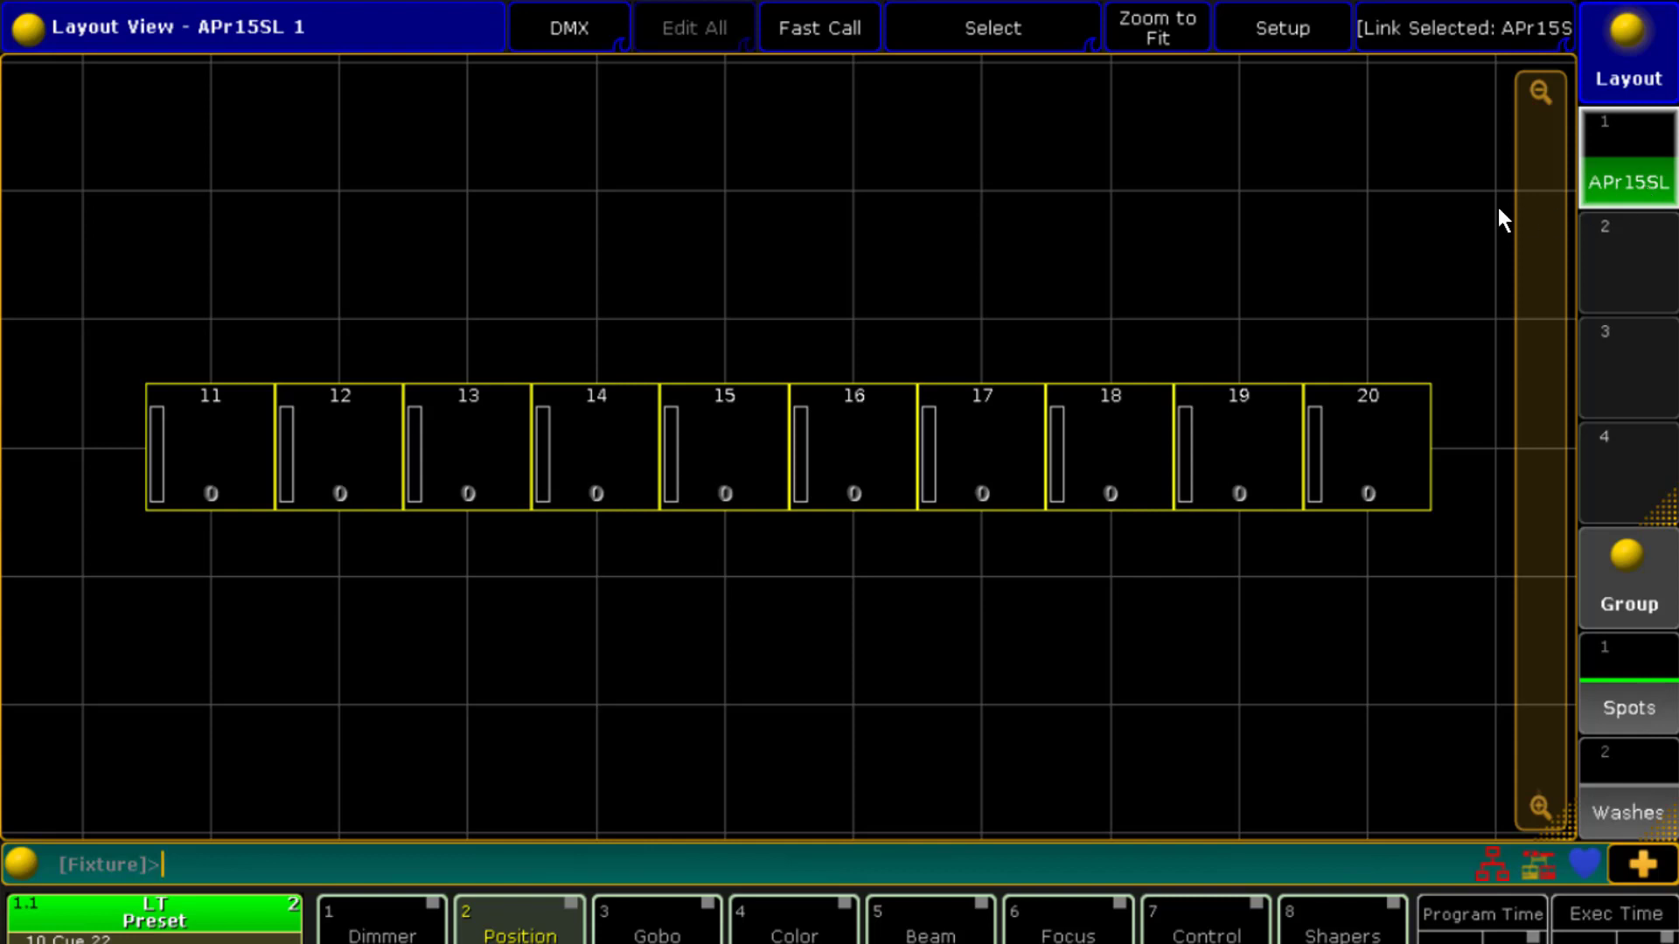
# Enter layout setup mode and reposition fixtures 11 and 12 individually toward the upper left
pyautogui.click(1281, 29)
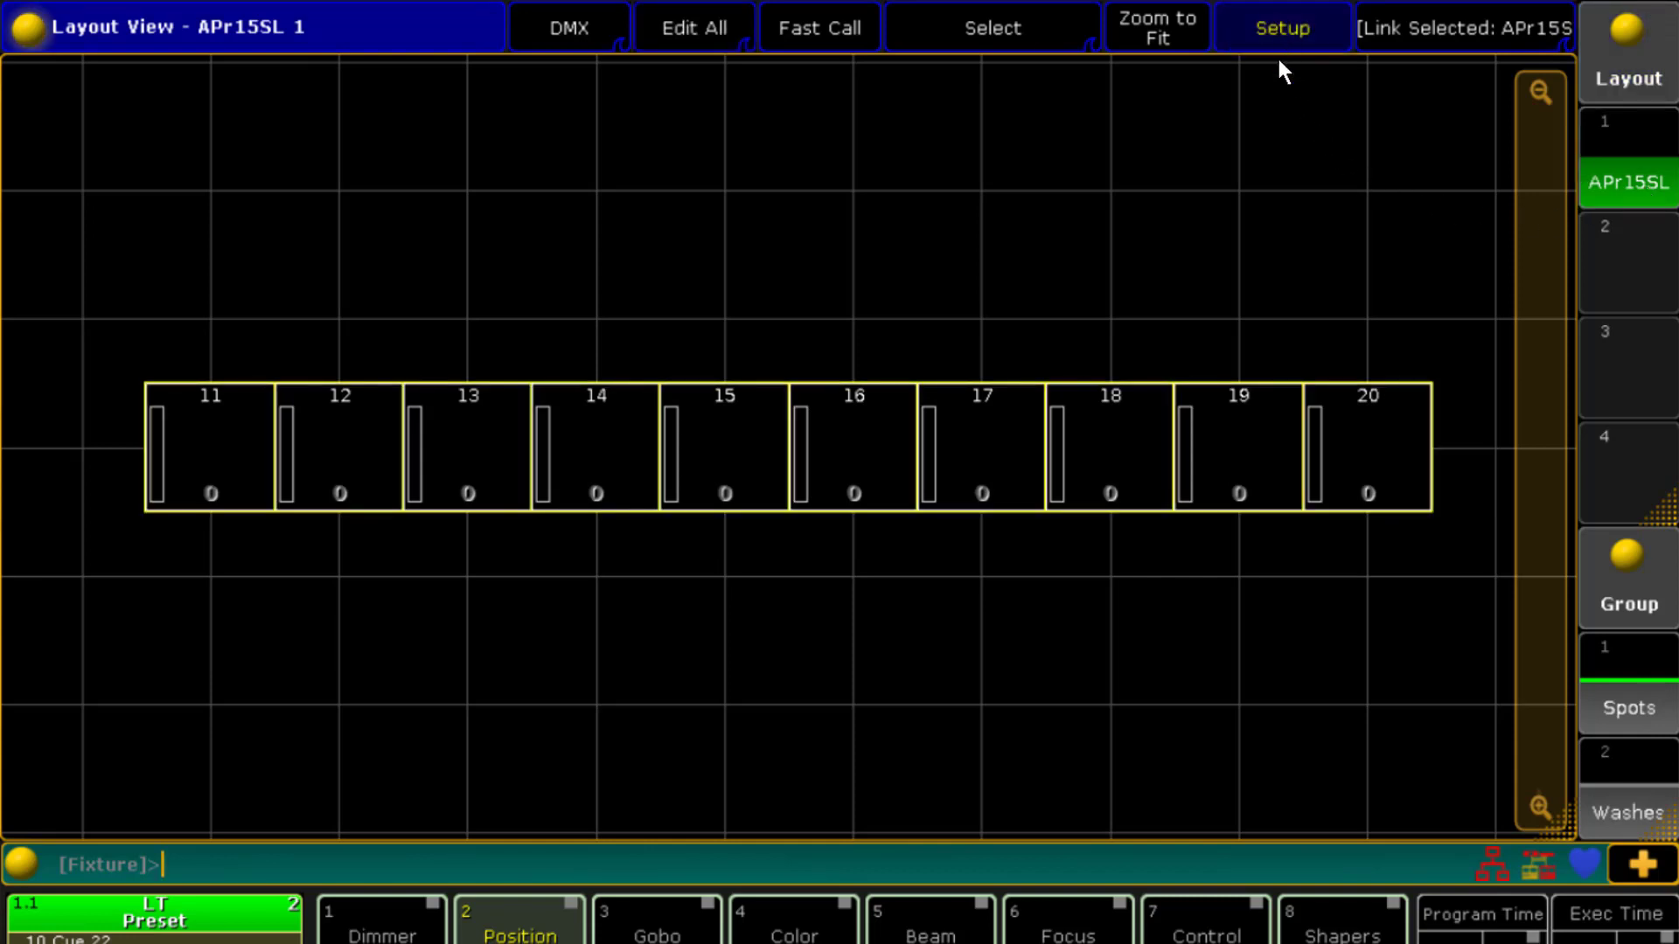
pyautogui.click(949, 694)
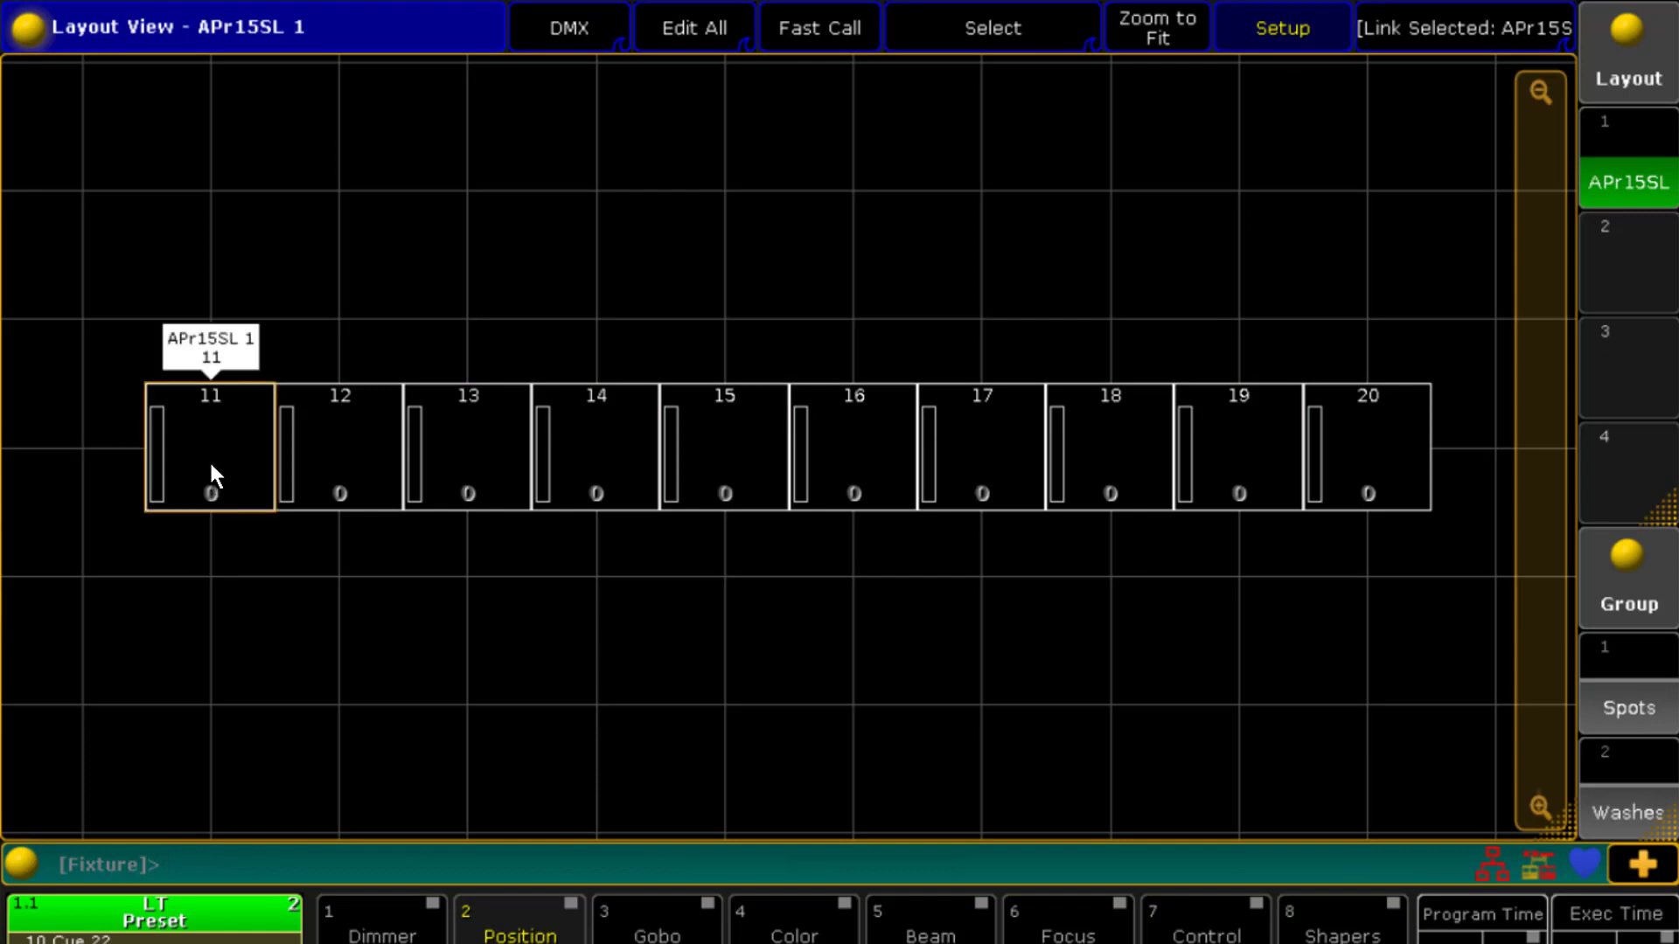
pyautogui.moveTo(208, 459); pyautogui.dragTo(152, 281)
pyautogui.moveTo(338, 461); pyautogui.dragTo(395, 171)
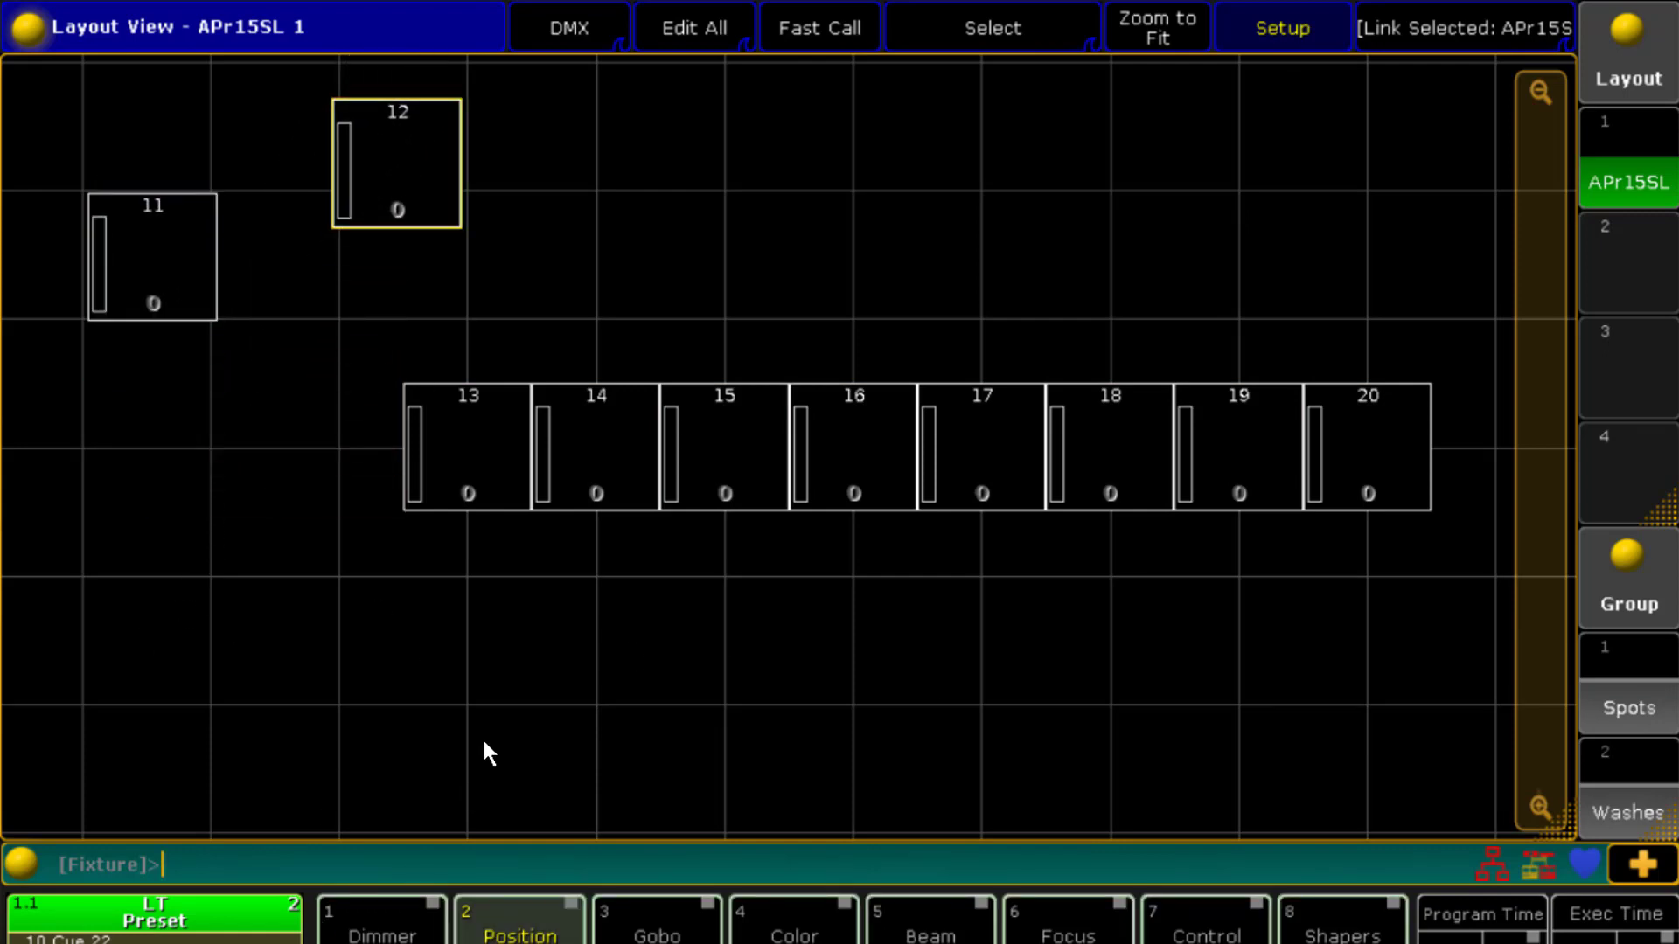
# Select fixtures 13 to 16 and move them together down and to the left
pyautogui.moveTo(349, 336); pyautogui.dragTo(887, 583)
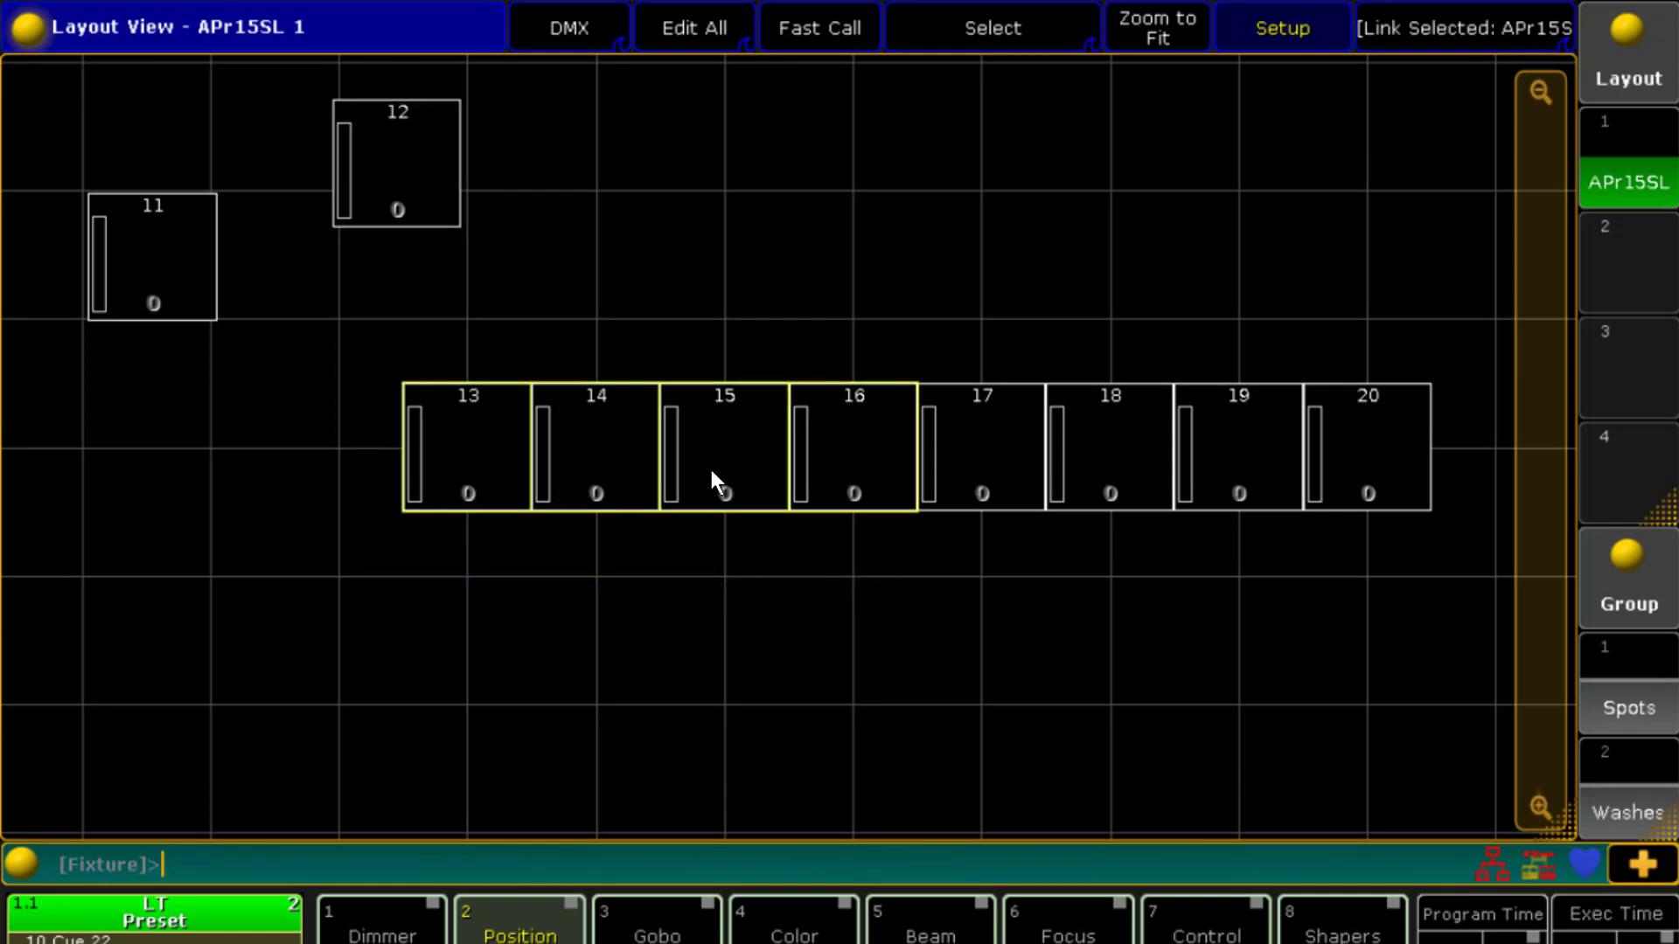
pyautogui.moveTo(850, 482); pyautogui.dragTo(644, 533)
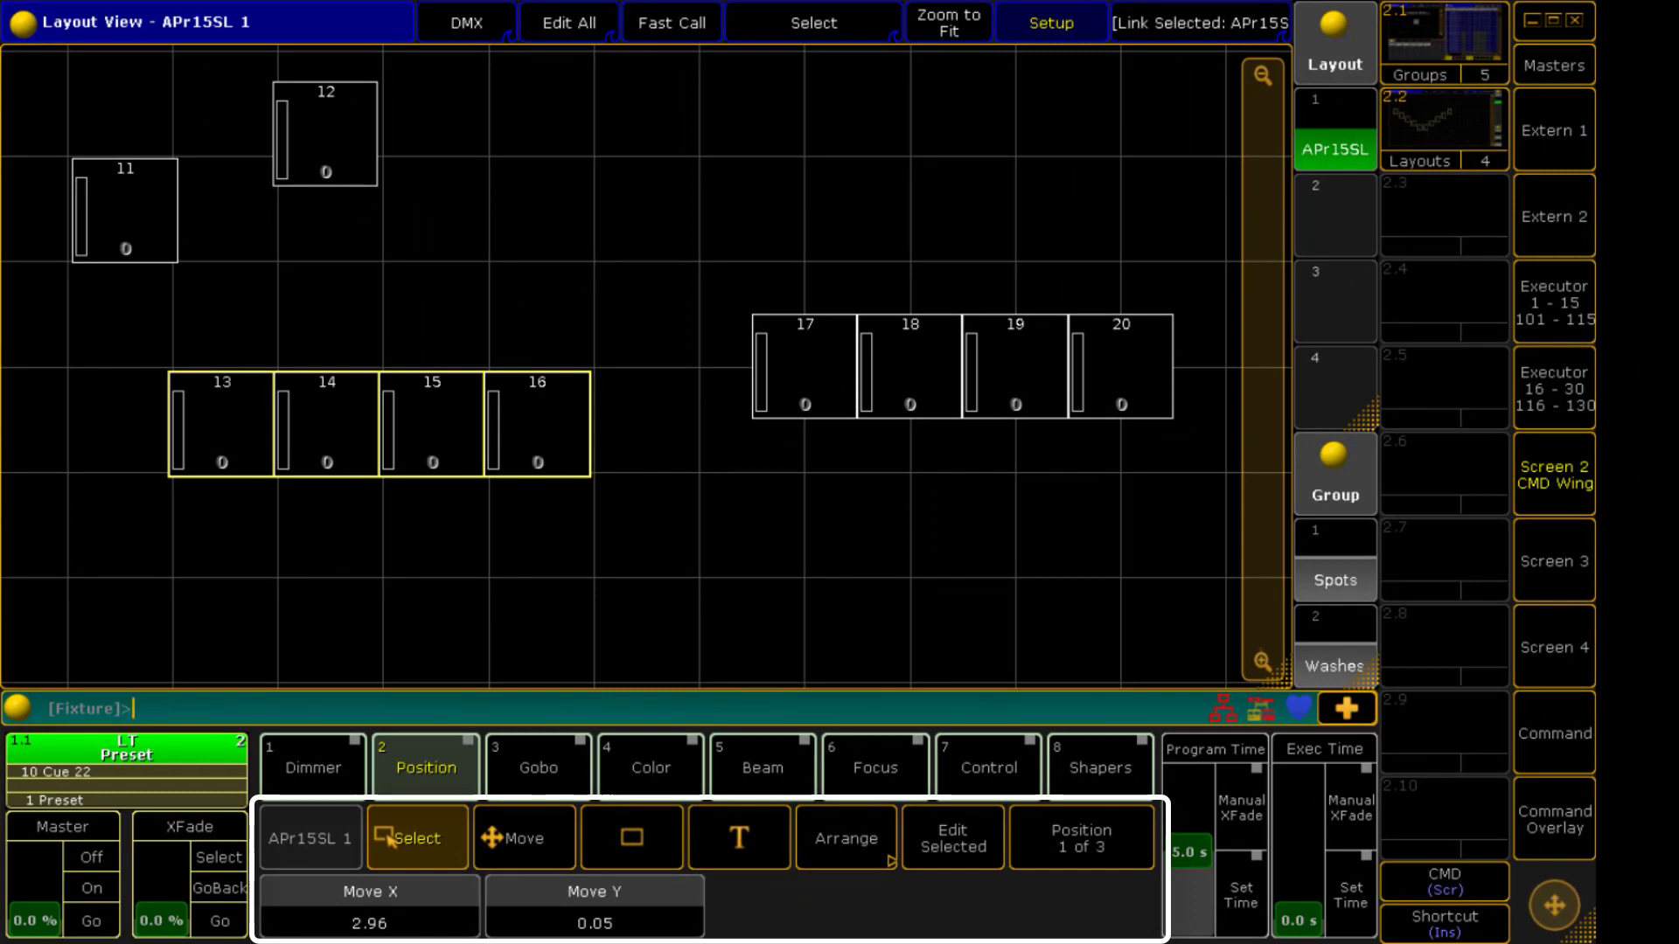
# Nudge the selected fixtures using the move encoders to Move X 3.05 and Move Y 0.30
pyautogui.scroll(10, 369, 908)
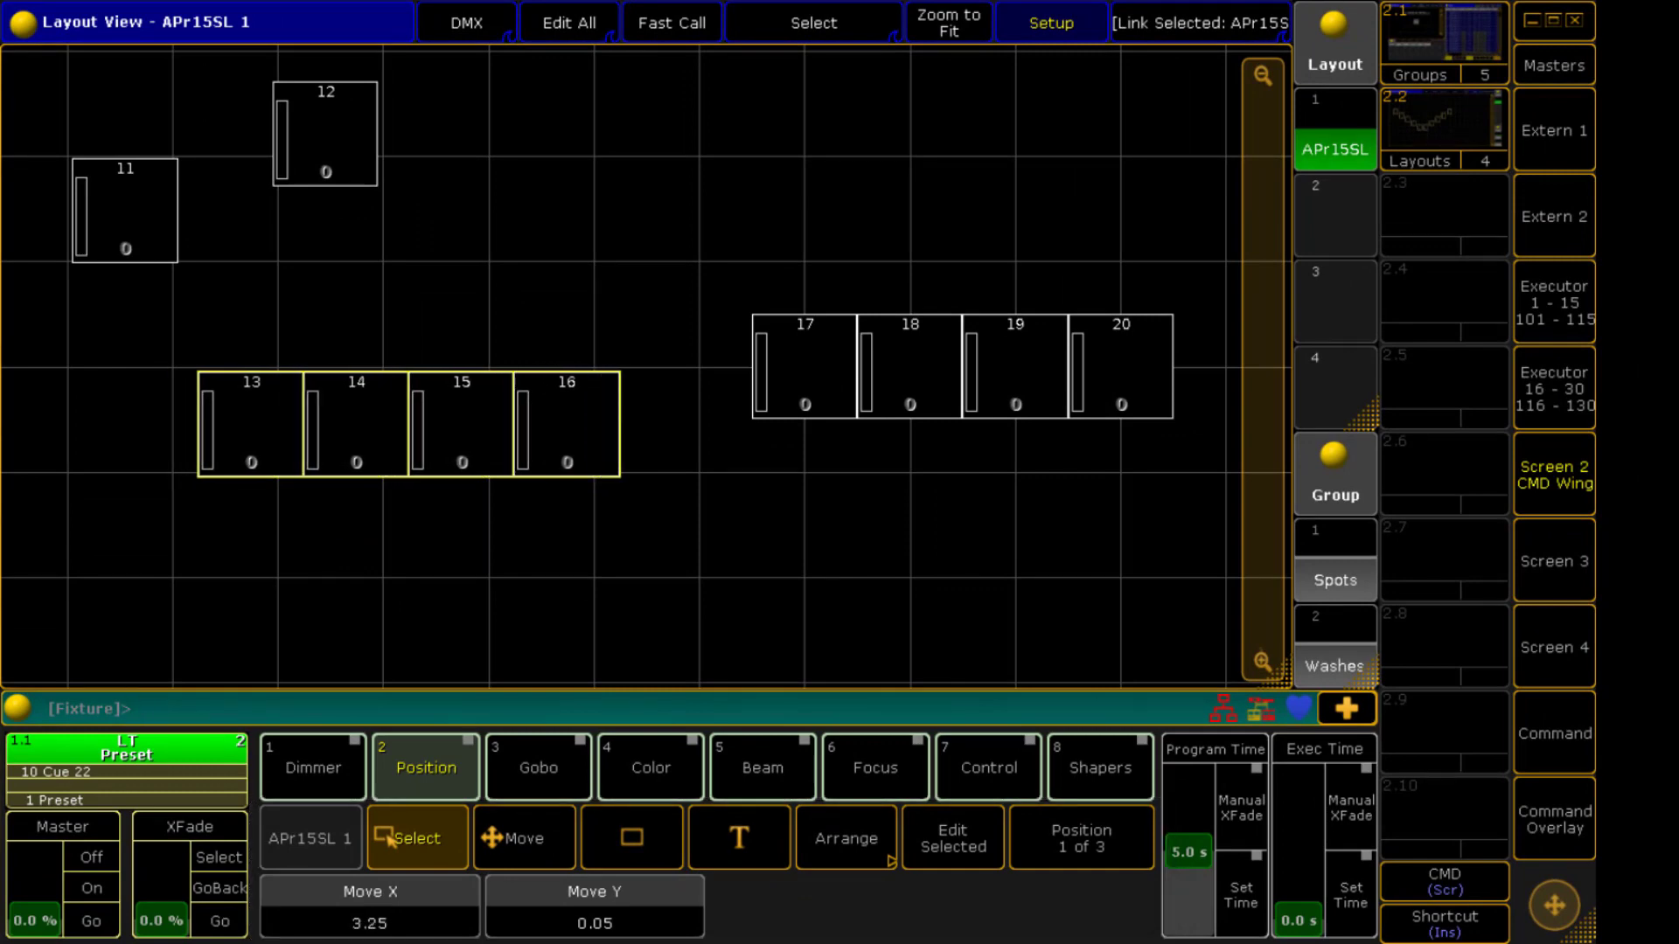
pyautogui.scroll(-5, 368, 908)
pyautogui.scroll(-2, 369, 908)
pyautogui.scroll(8, 595, 908)
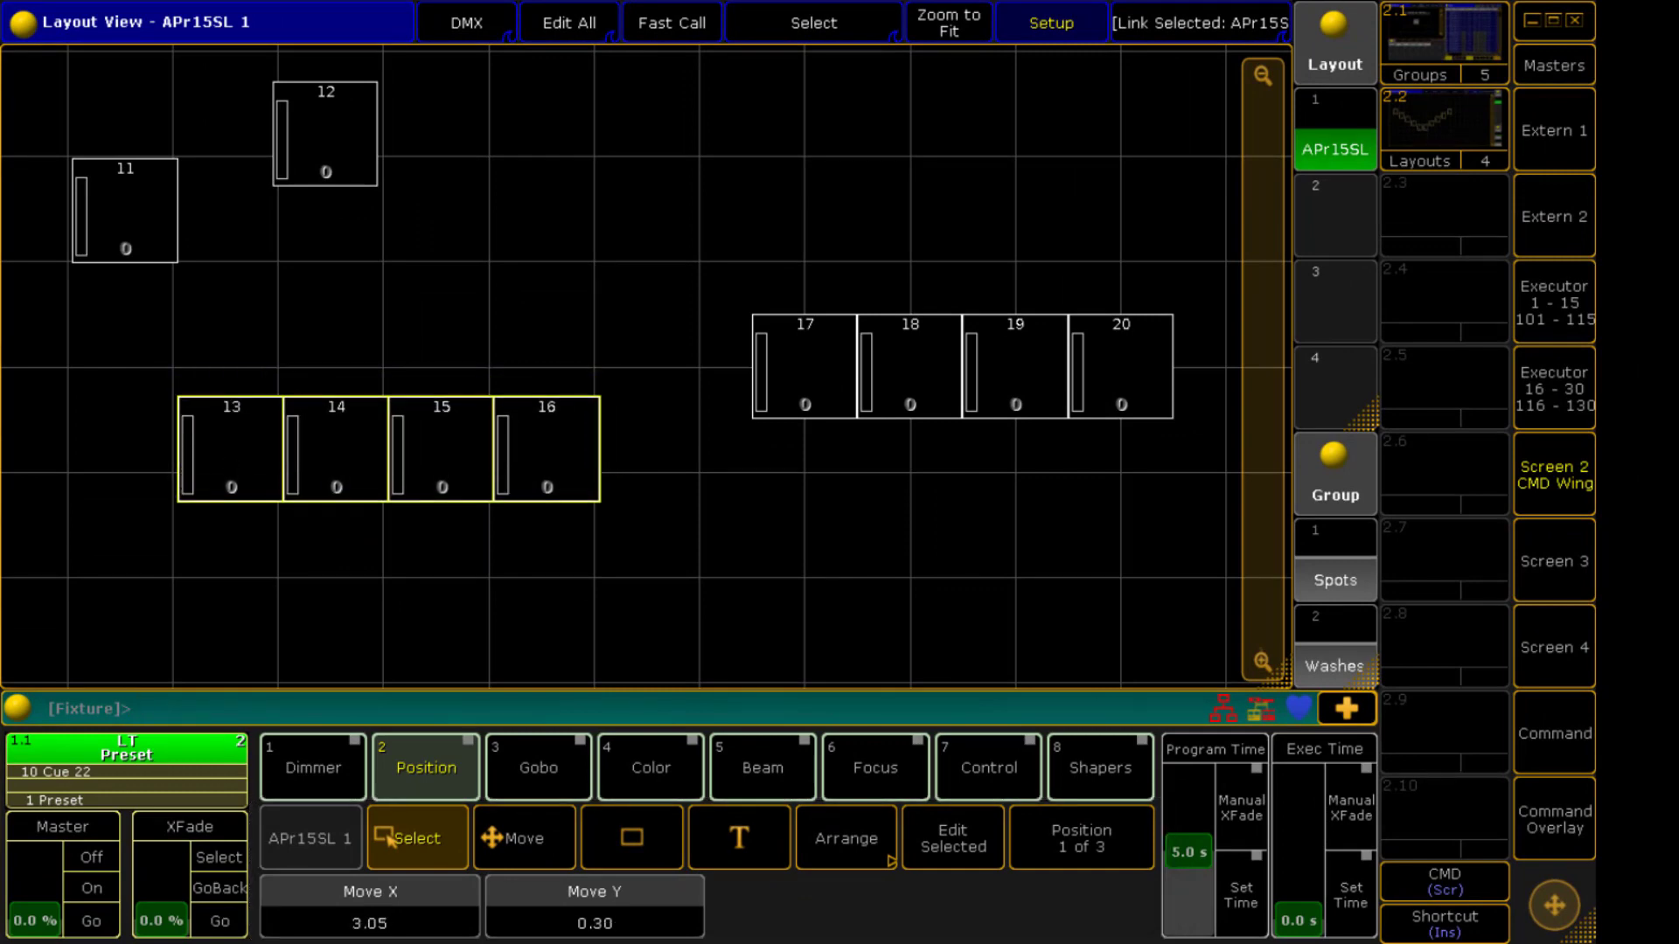
pyautogui.scroll(-2, 595, 908)
pyautogui.scroll(-2, 595, 907)
pyautogui.scroll(4, 595, 908)
pyautogui.scroll(-1, 594, 908)
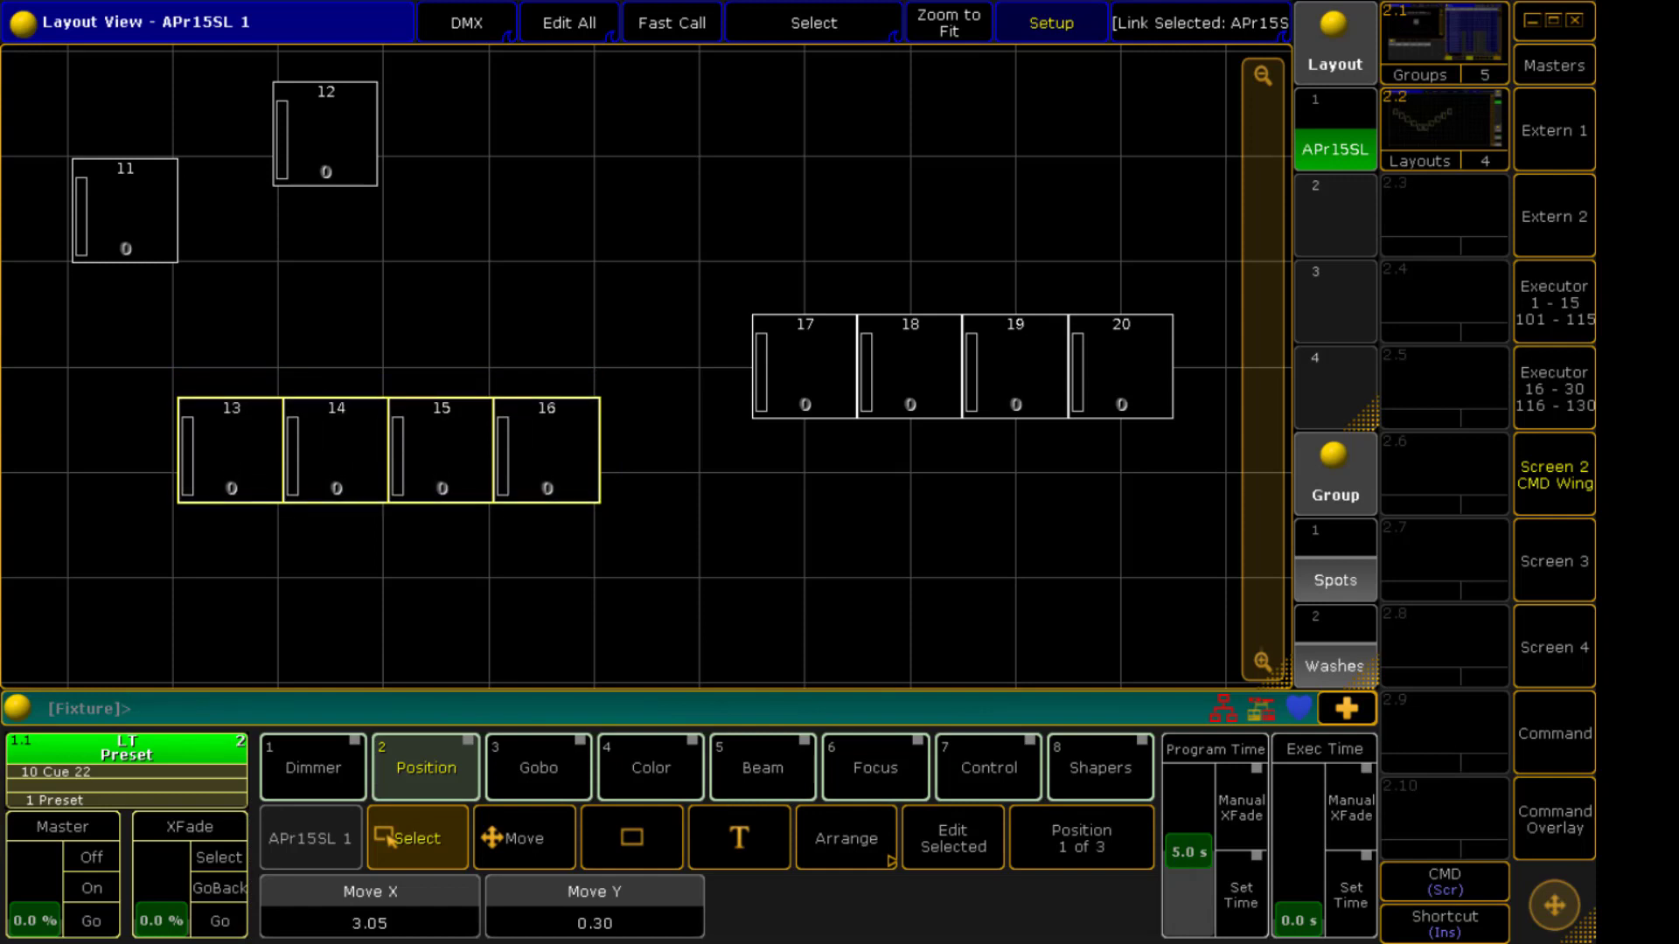
# Switch to the size encoders and experiment with the selected fixtures' size, ending at 1.00 by 1.00
pyautogui.click(1116, 850)
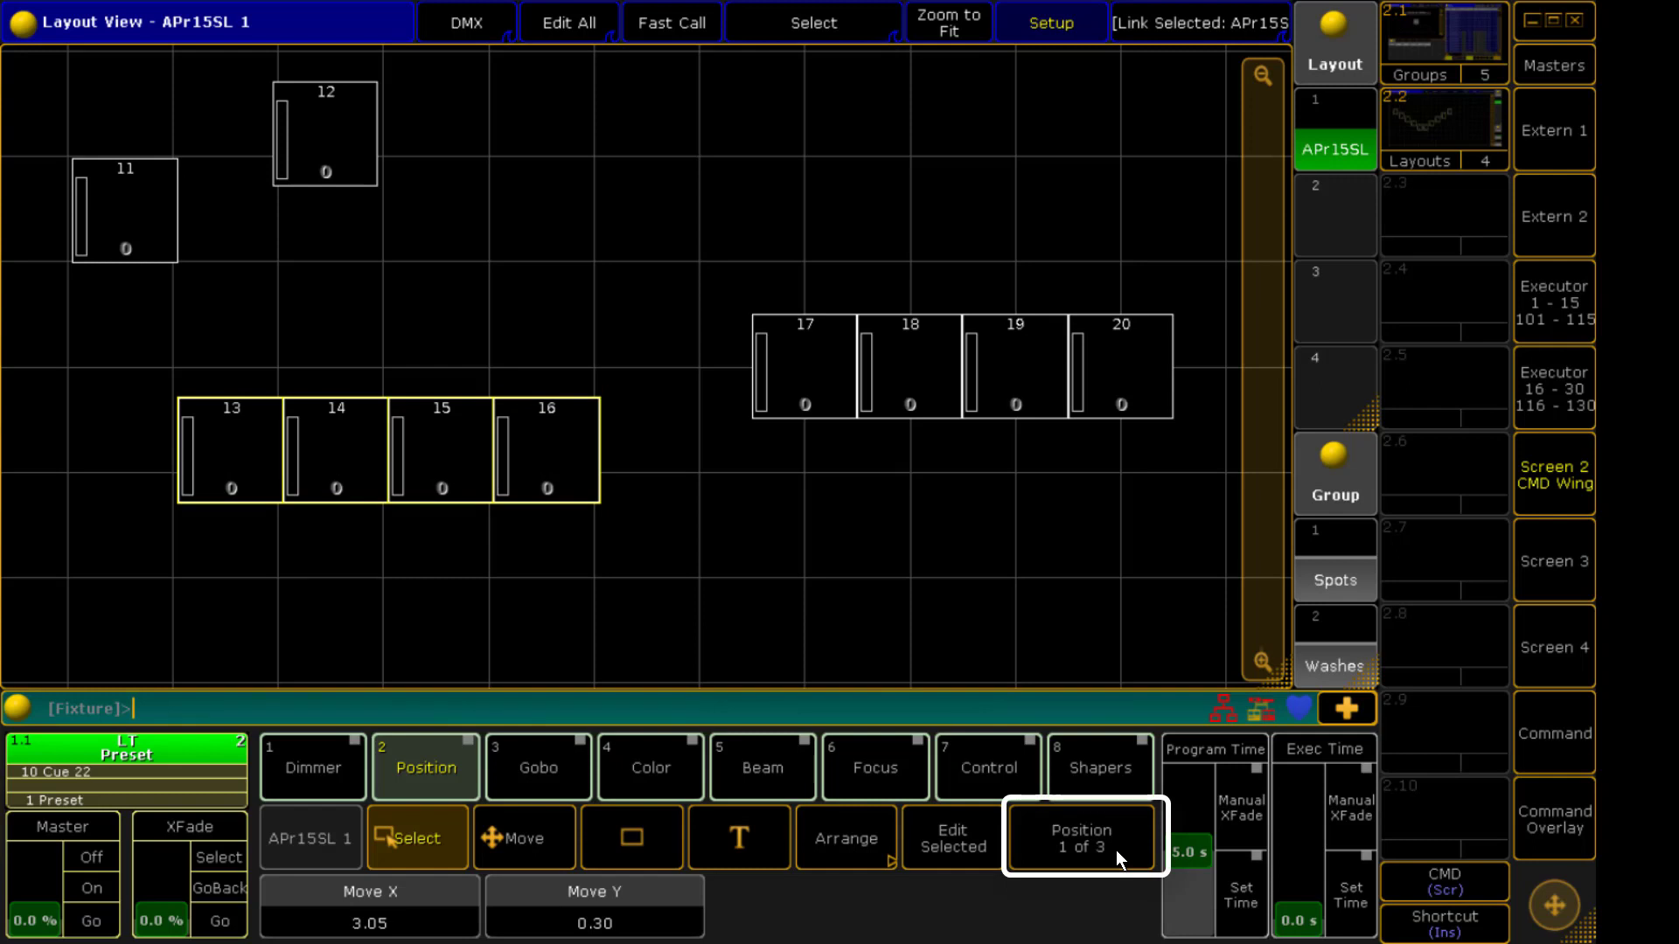
pyautogui.click(1116, 849)
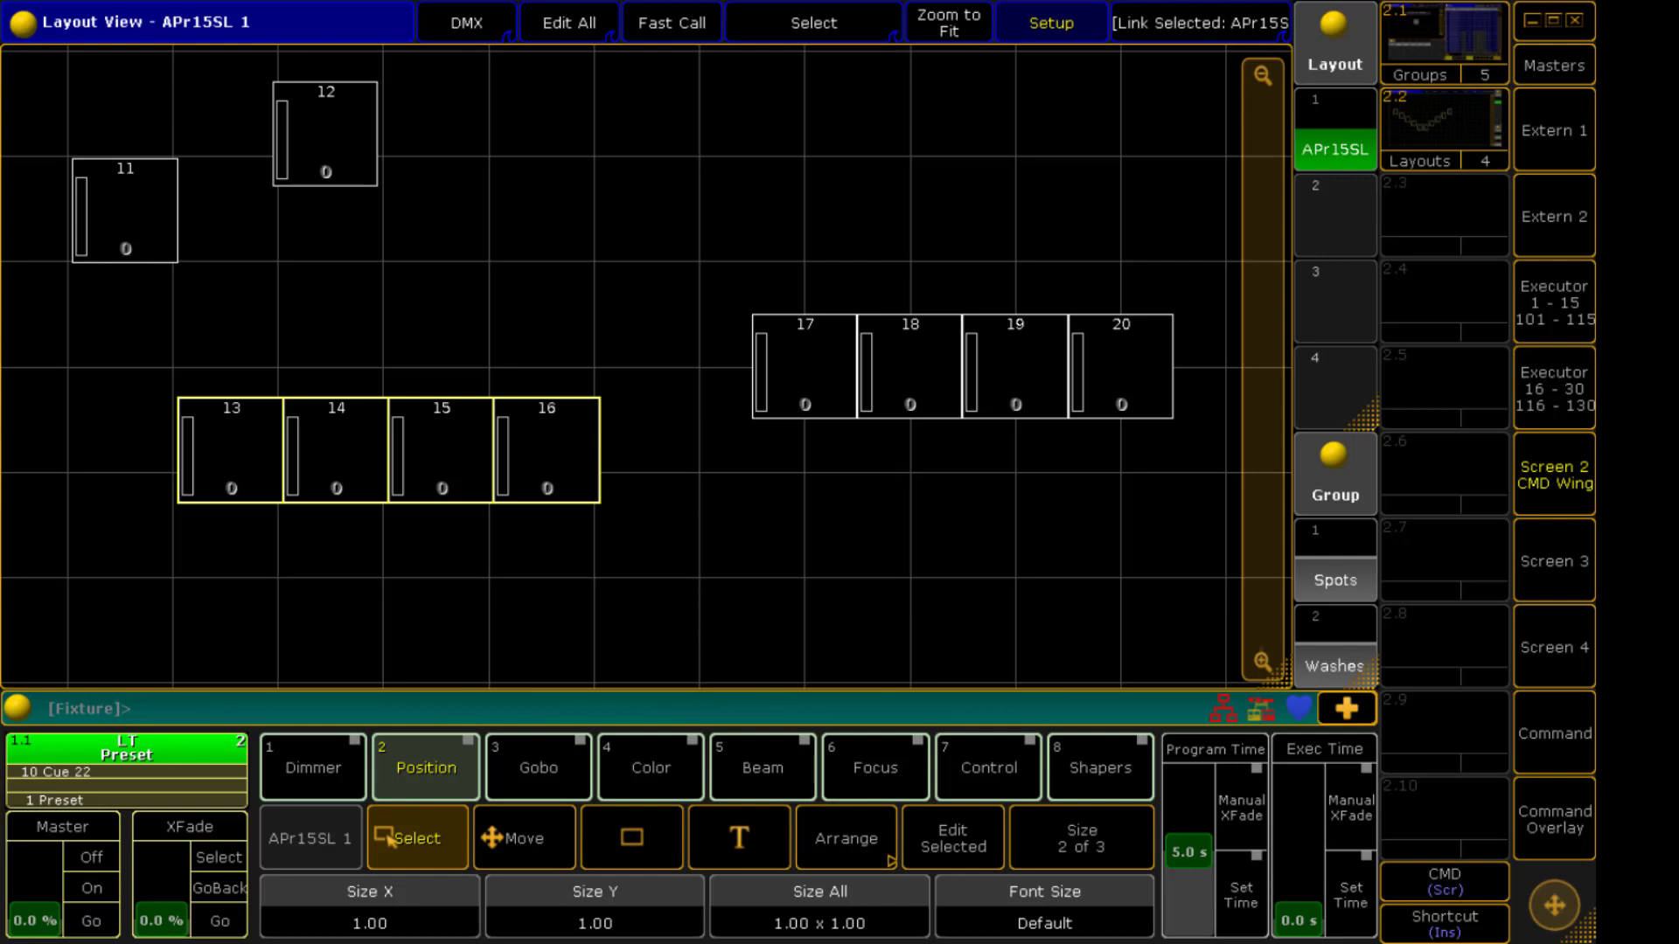
pyautogui.scroll(20, 369, 909)
pyautogui.scroll(-18, 369, 909)
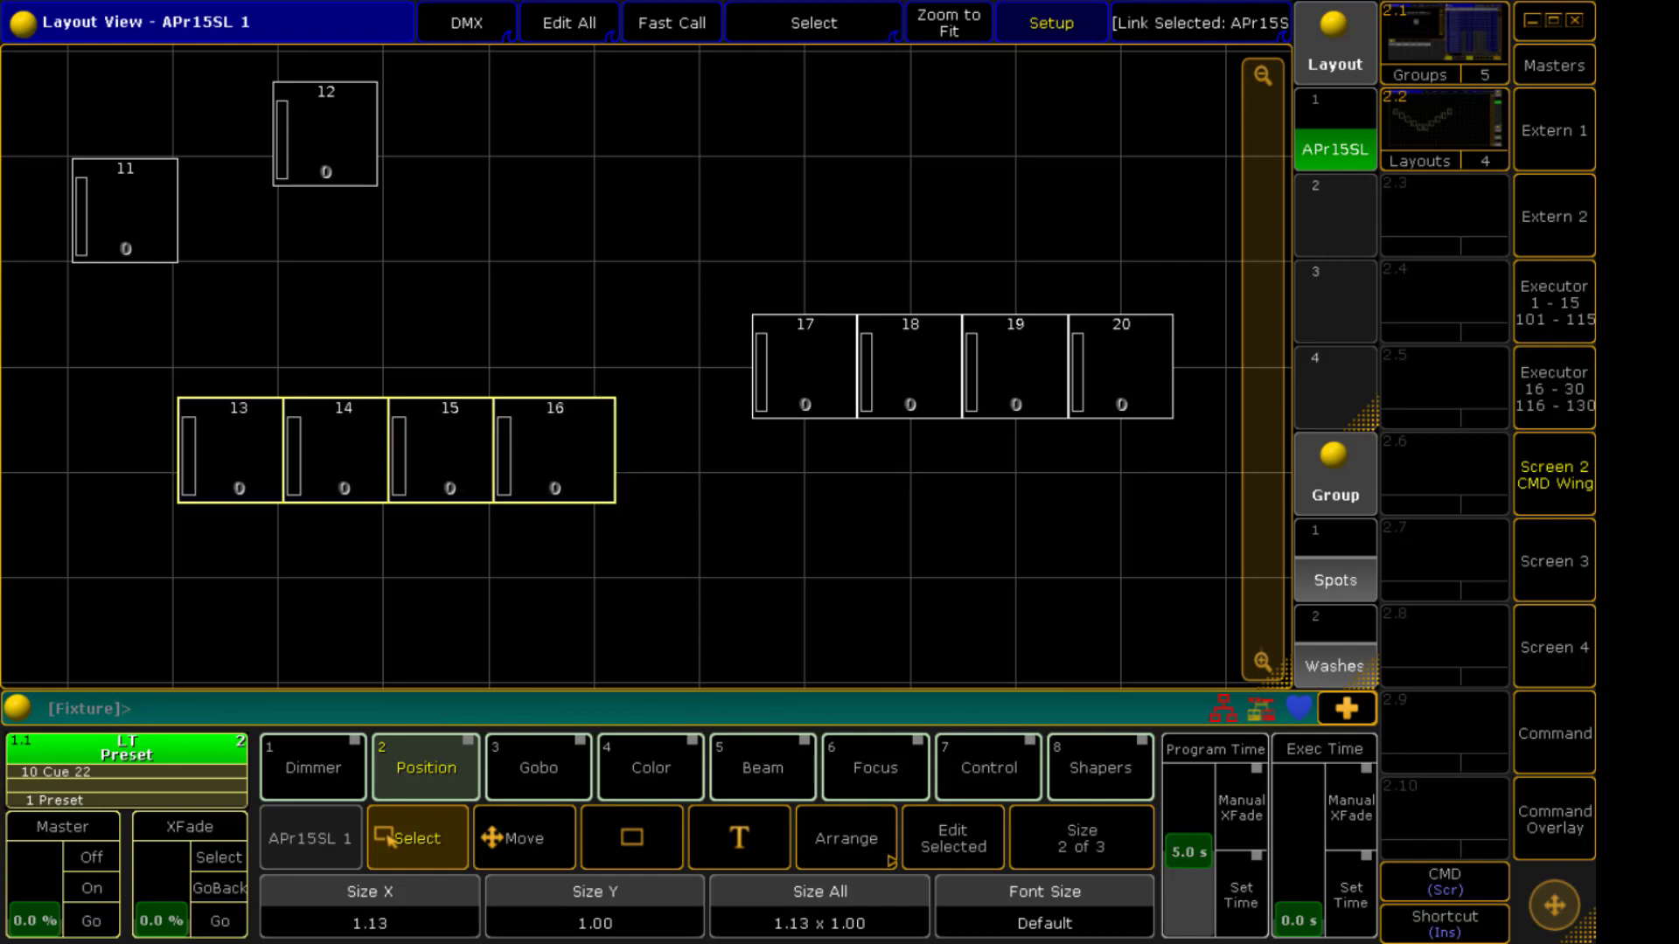
pyautogui.scroll(-13, 369, 910)
pyautogui.scroll(18, 595, 909)
pyautogui.scroll(-15, 594, 909)
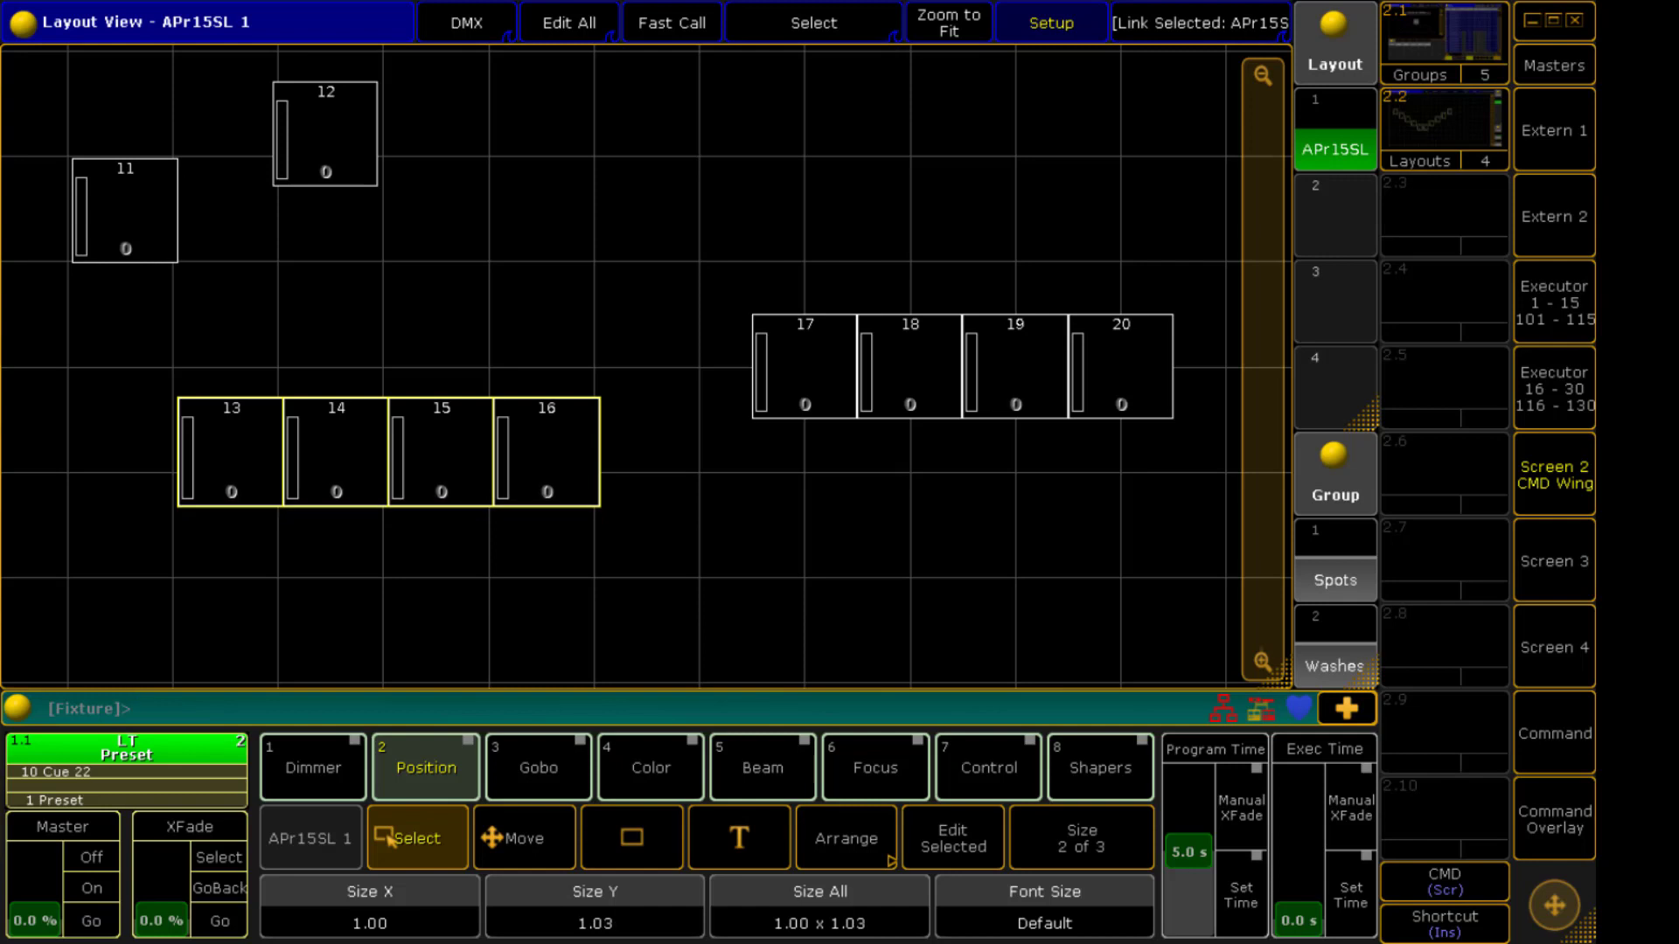
pyautogui.scroll(-3, 595, 910)
pyautogui.scroll(11, 819, 910)
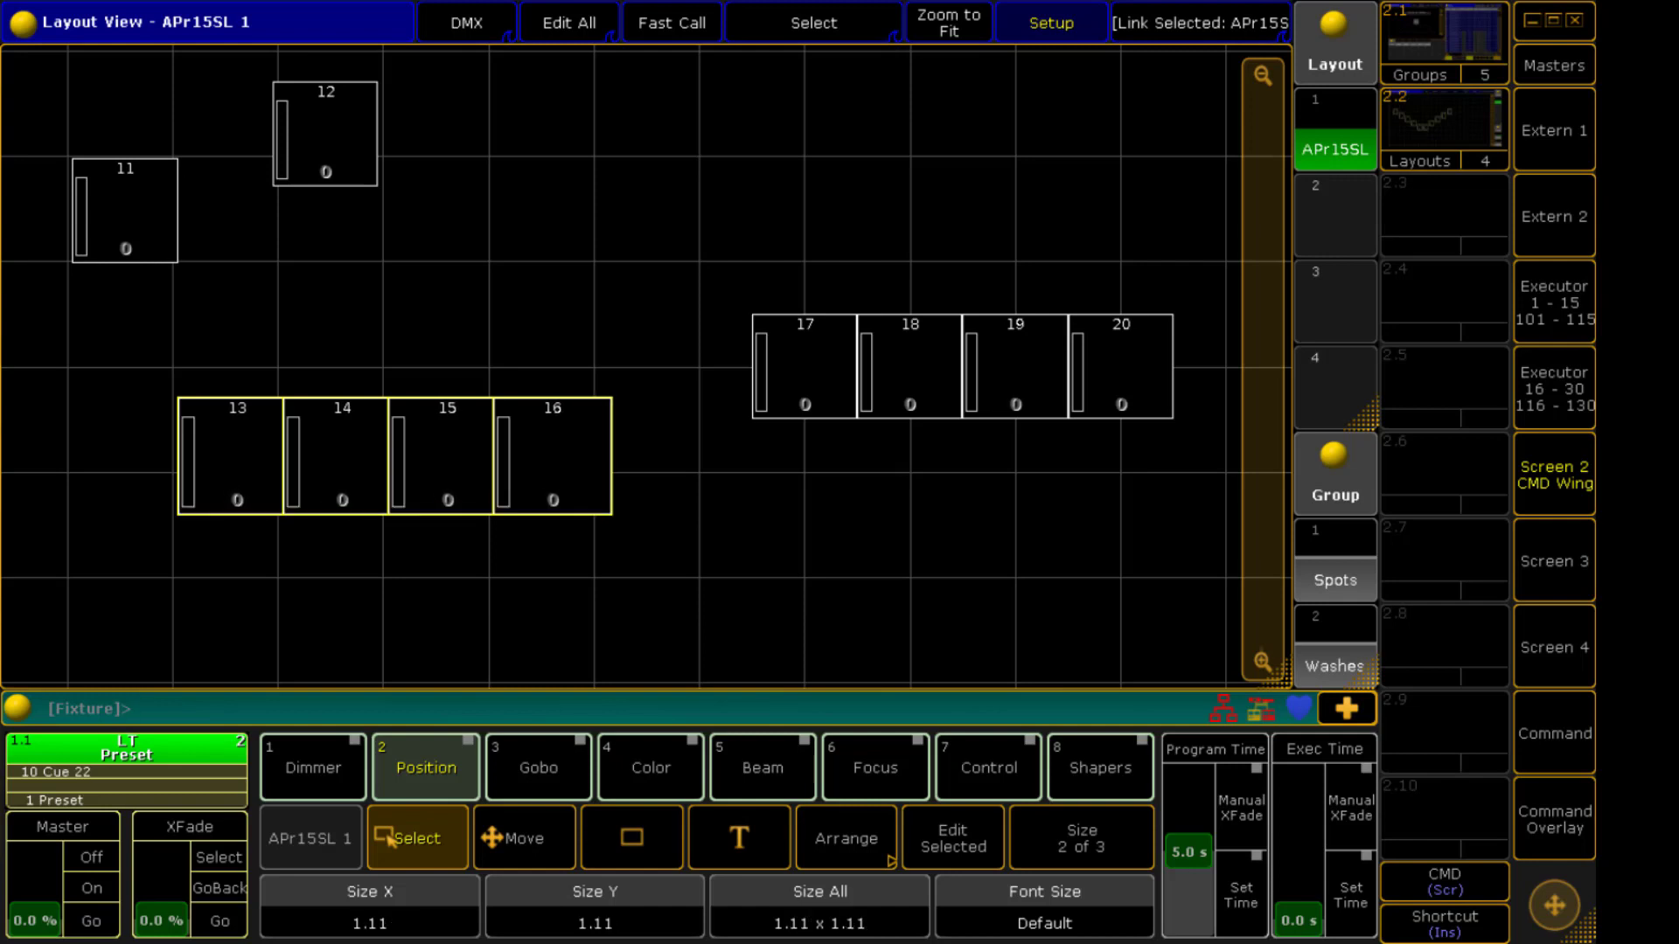
pyautogui.scroll(-11, 819, 910)
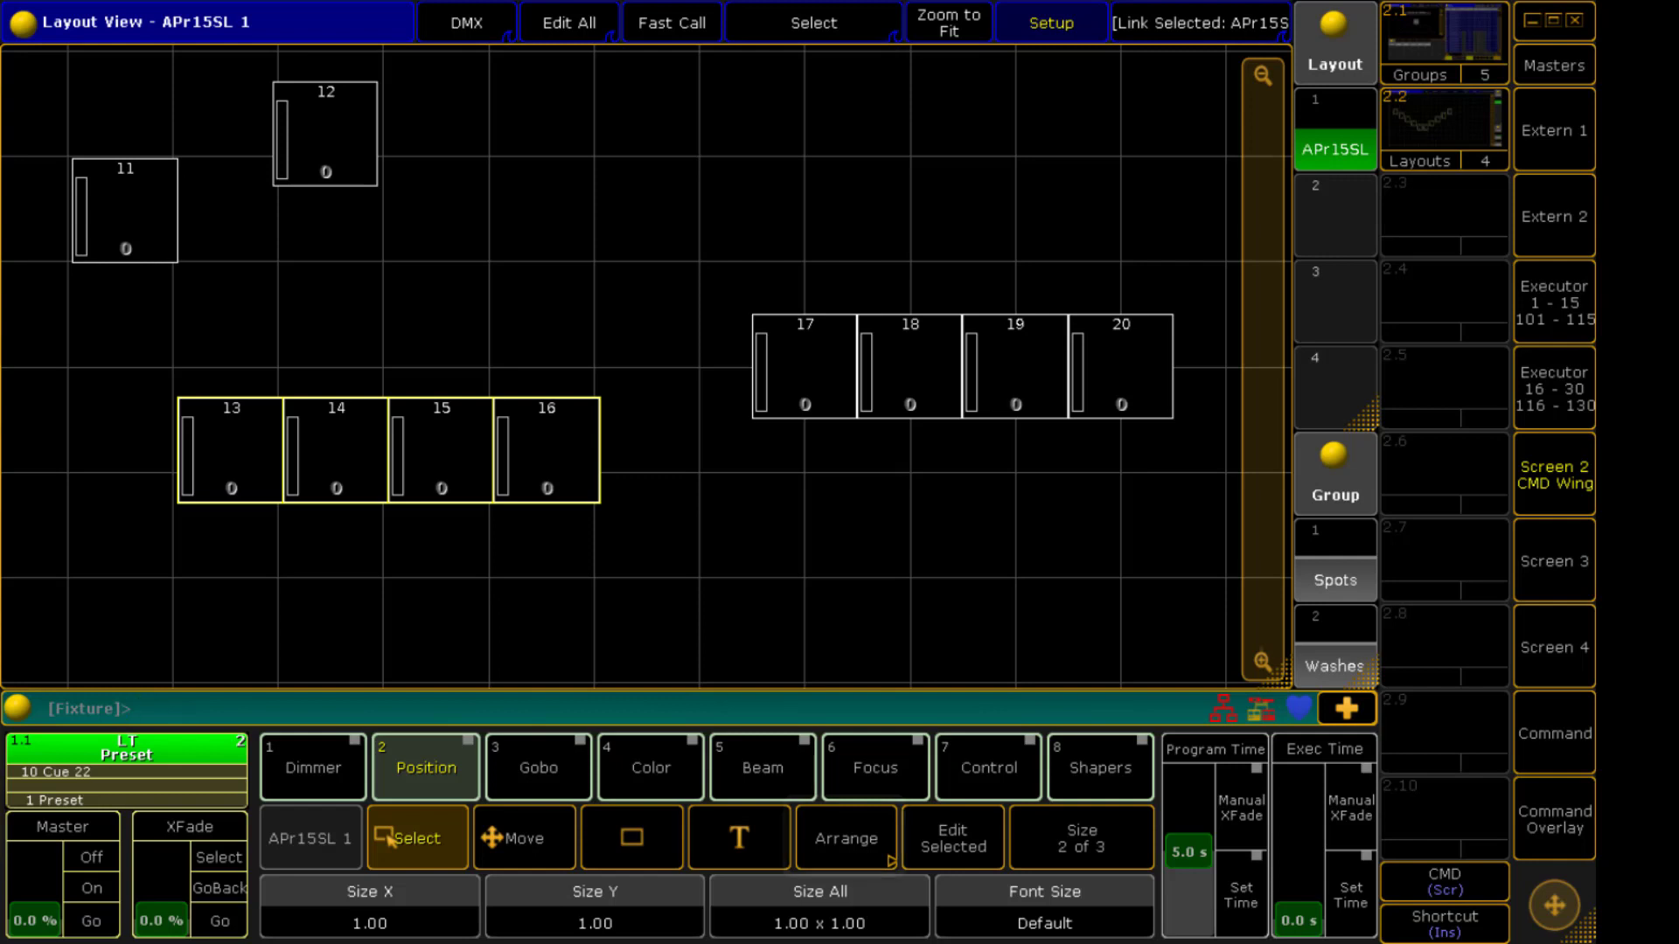
# Select the whole Spots group and open the Arrange tools
pyautogui.click(1357, 580)
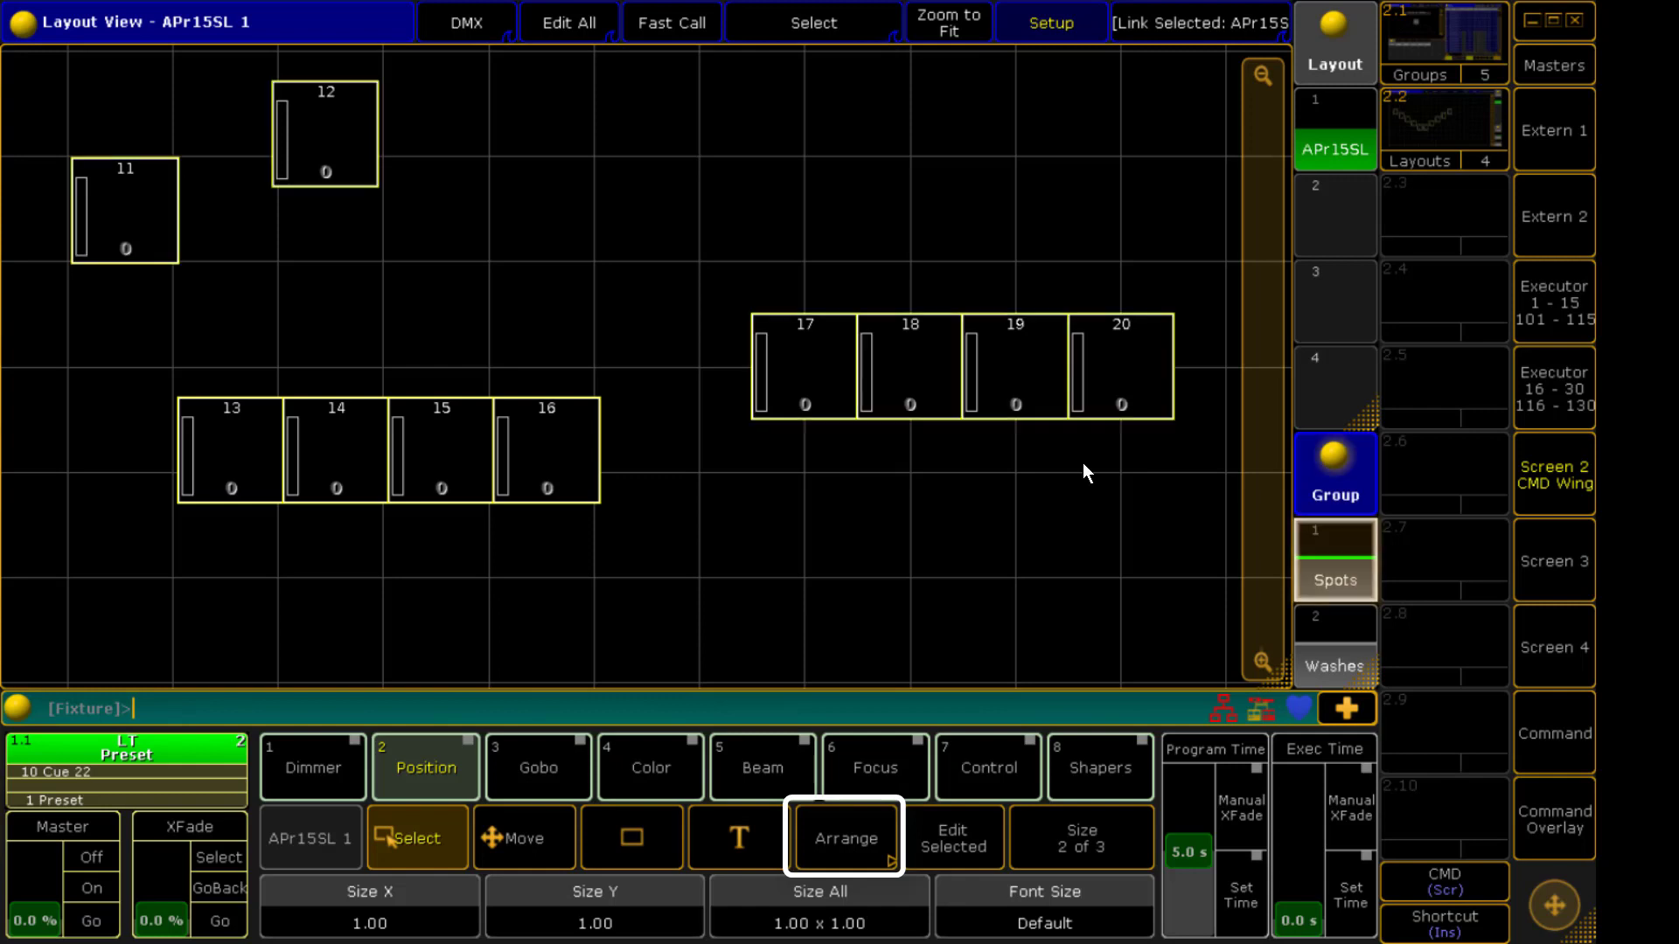
pyautogui.click(852, 845)
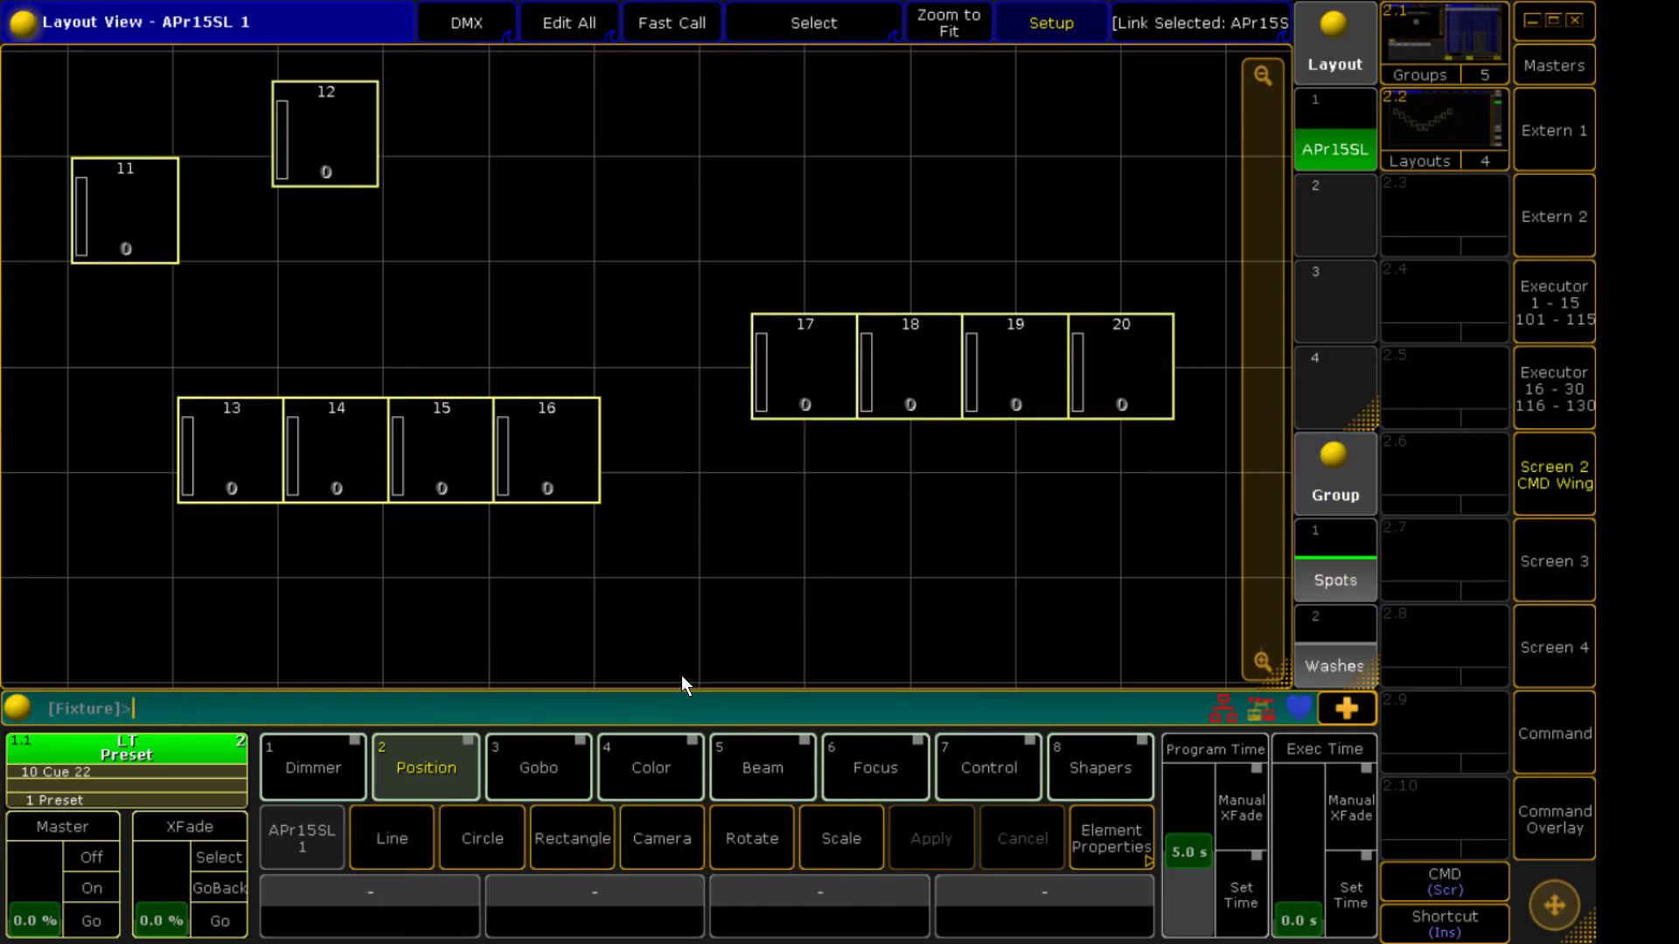
pyautogui.moveTo(1259, 520); pyautogui.dragTo(1259, 430)
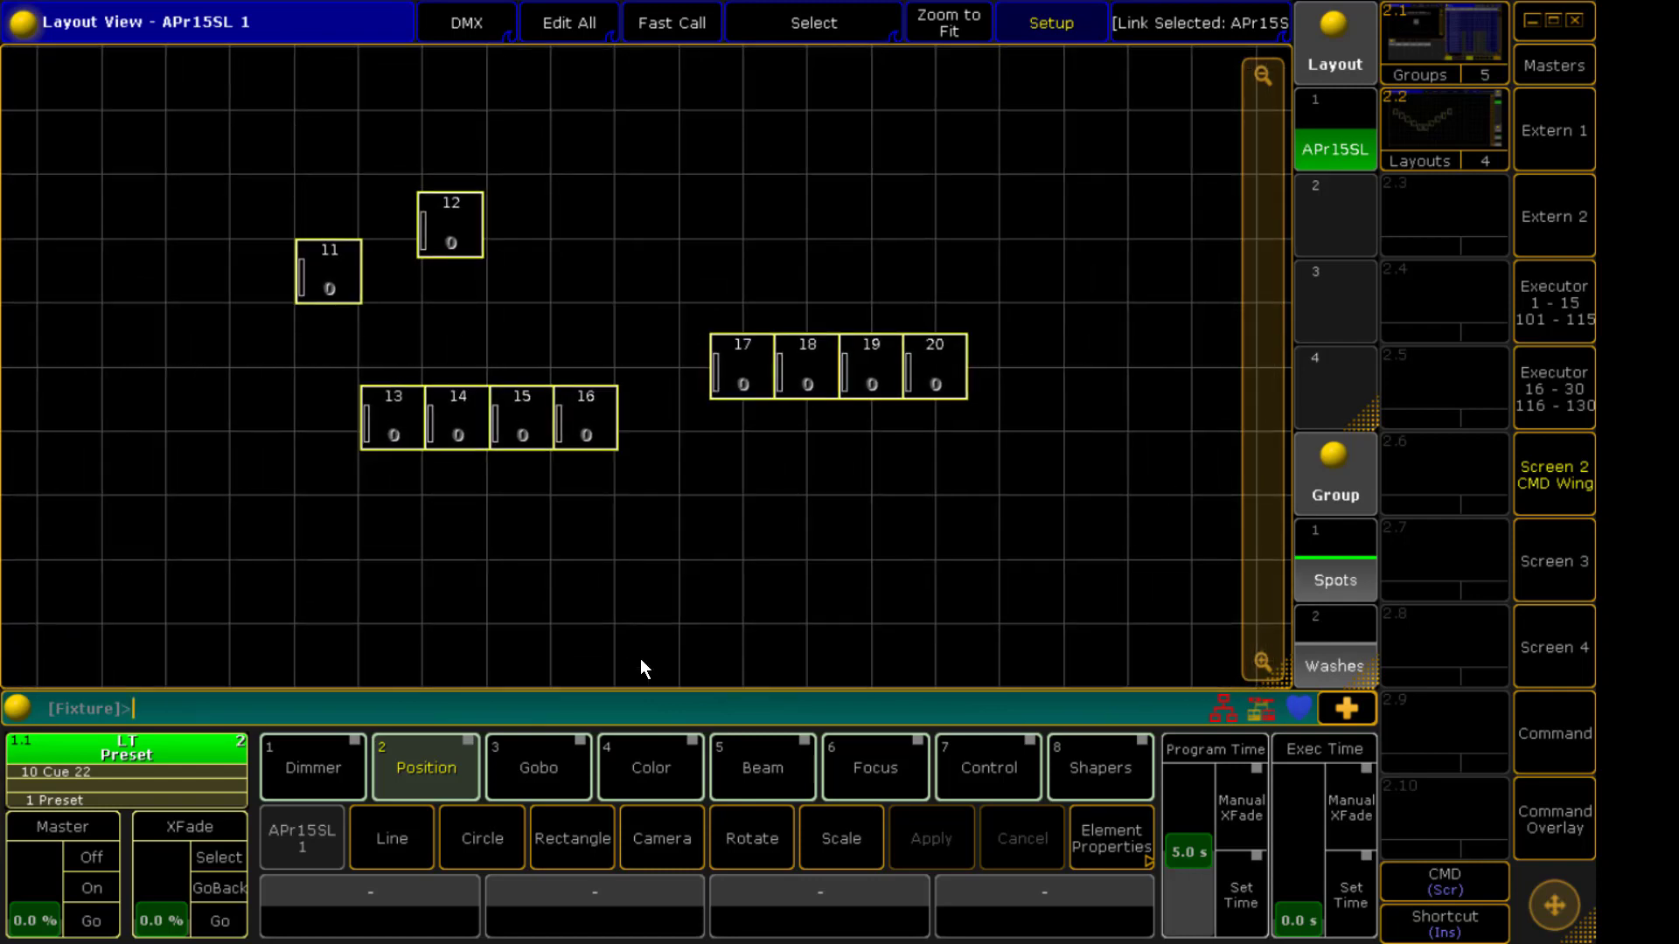
# Try a Line arrangement from start -1.45, 0.62 to end 10.70, 0.50, then cancel it
pyautogui.click(414, 822)
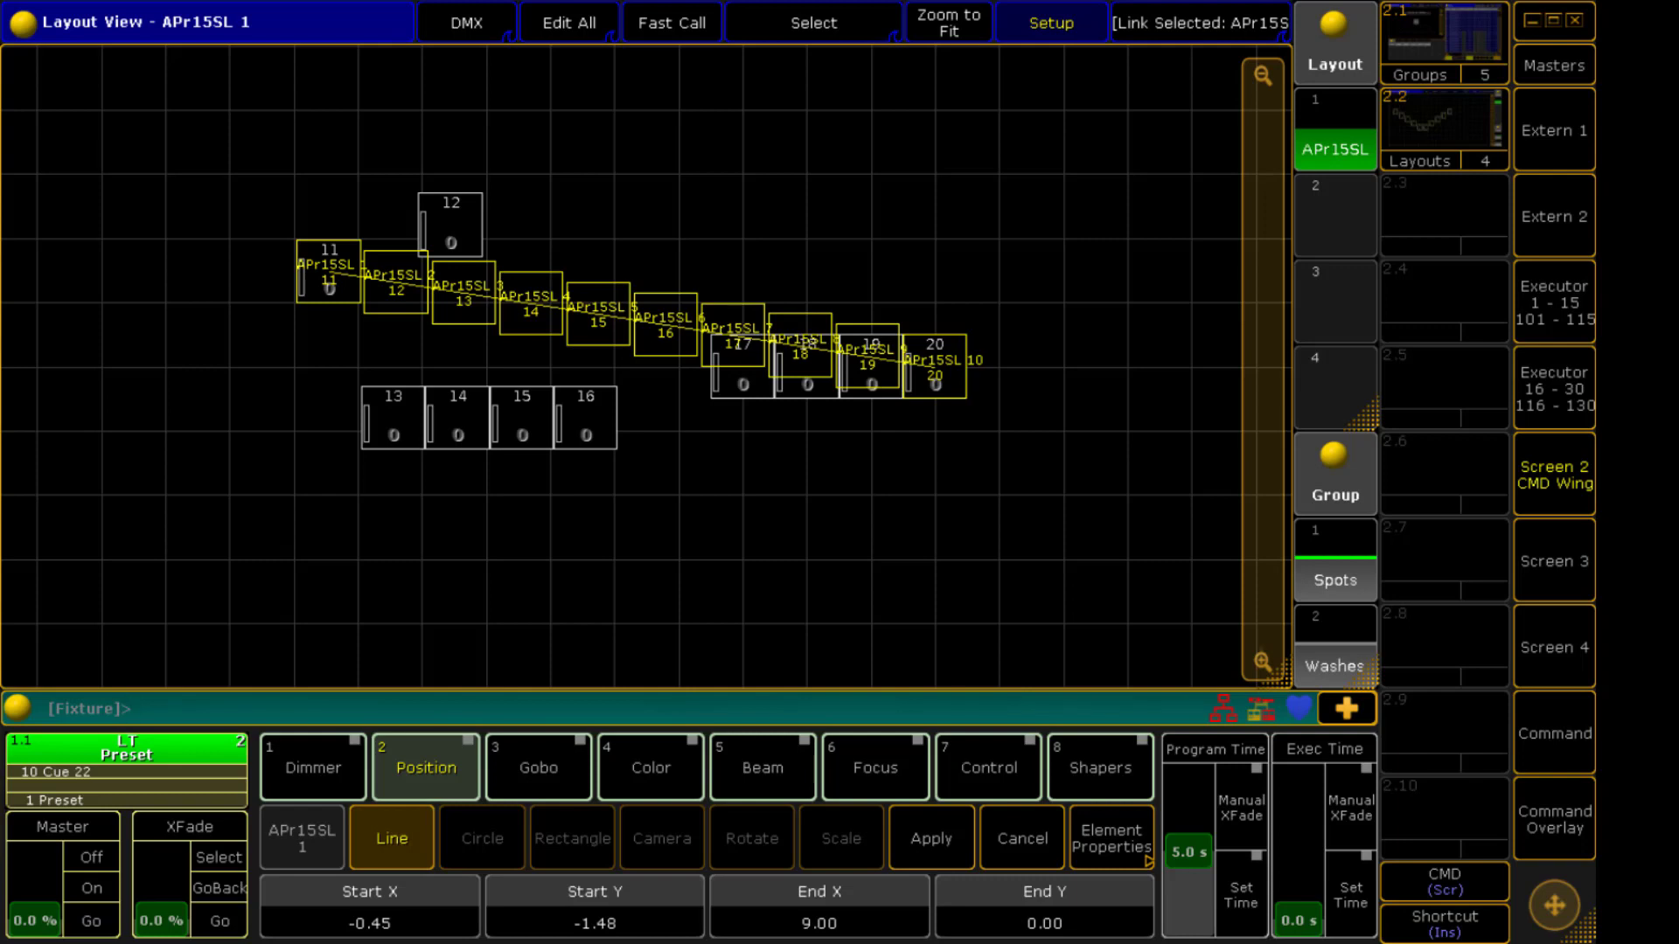
pyautogui.scroll(-7, 369, 907)
pyautogui.scroll(4, 370, 907)
pyautogui.scroll(-7, 370, 907)
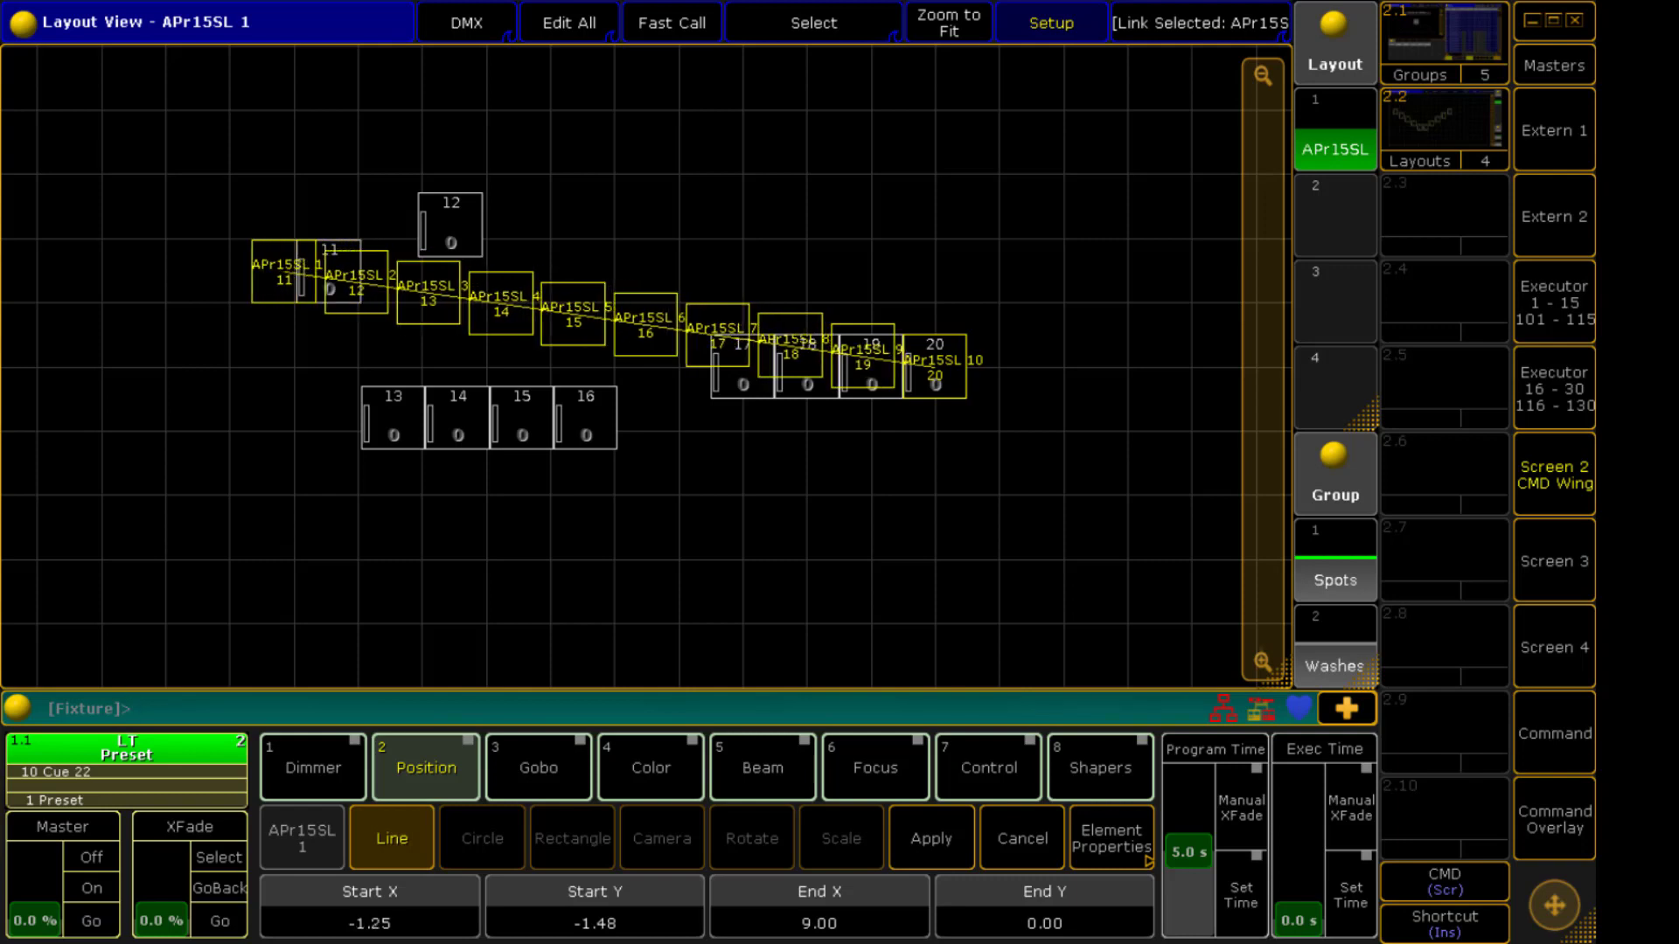
pyautogui.scroll(3, 595, 907)
pyautogui.scroll(18, 594, 906)
pyautogui.scroll(11, 820, 906)
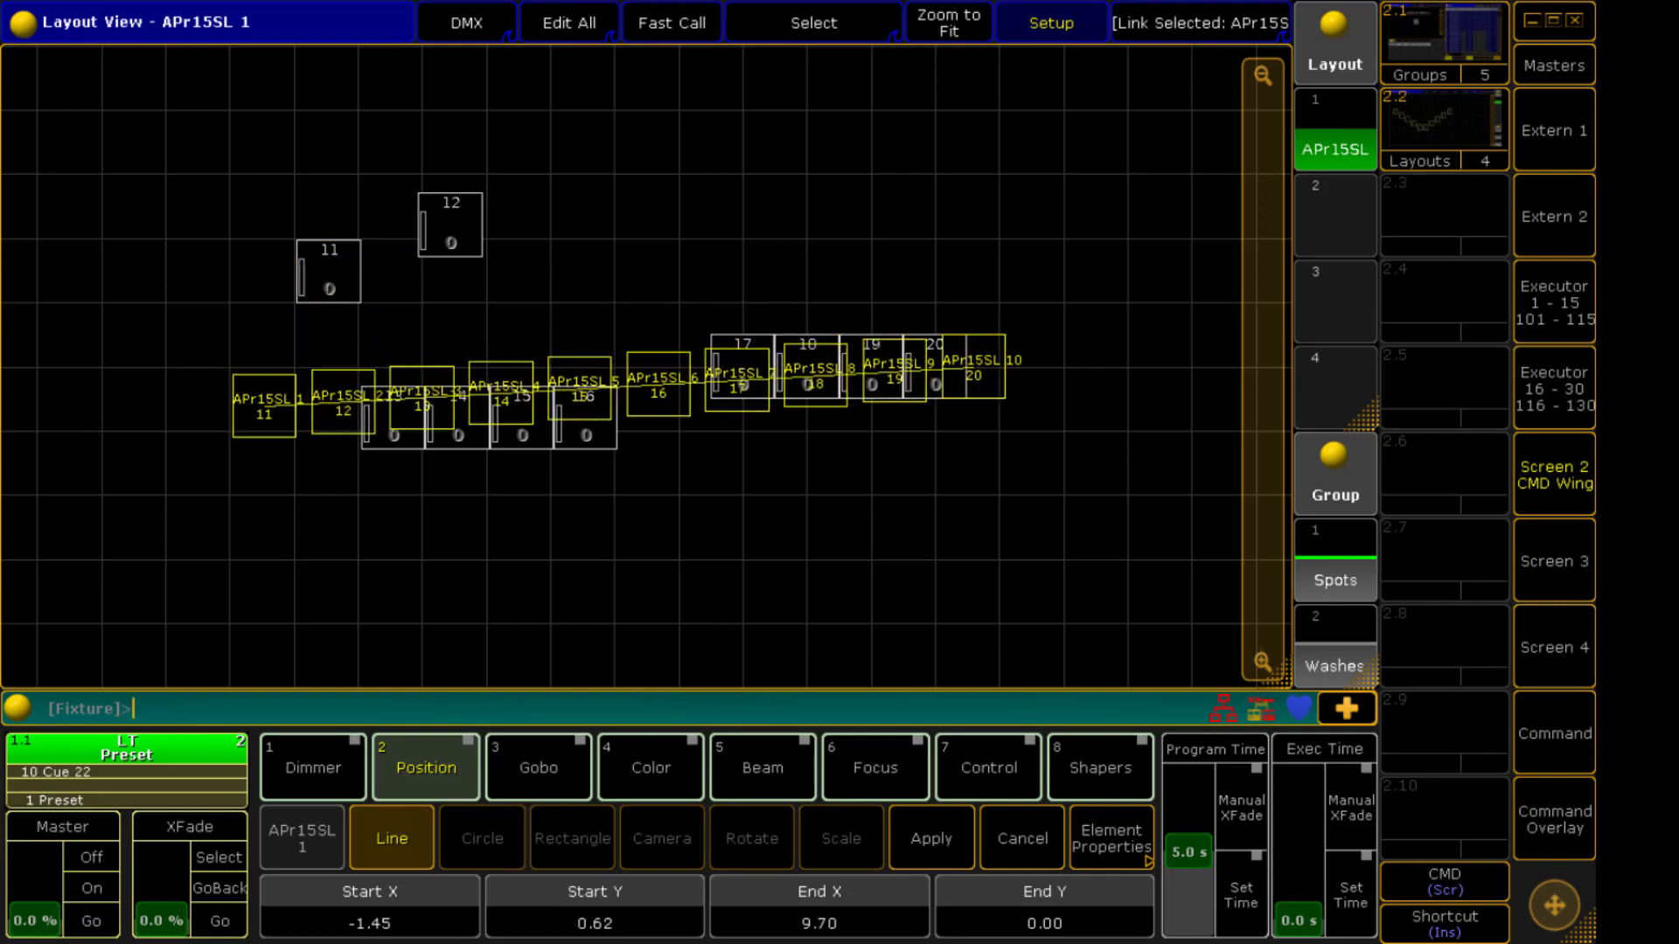
pyautogui.scroll(6, 819, 907)
pyautogui.scroll(5, 1044, 907)
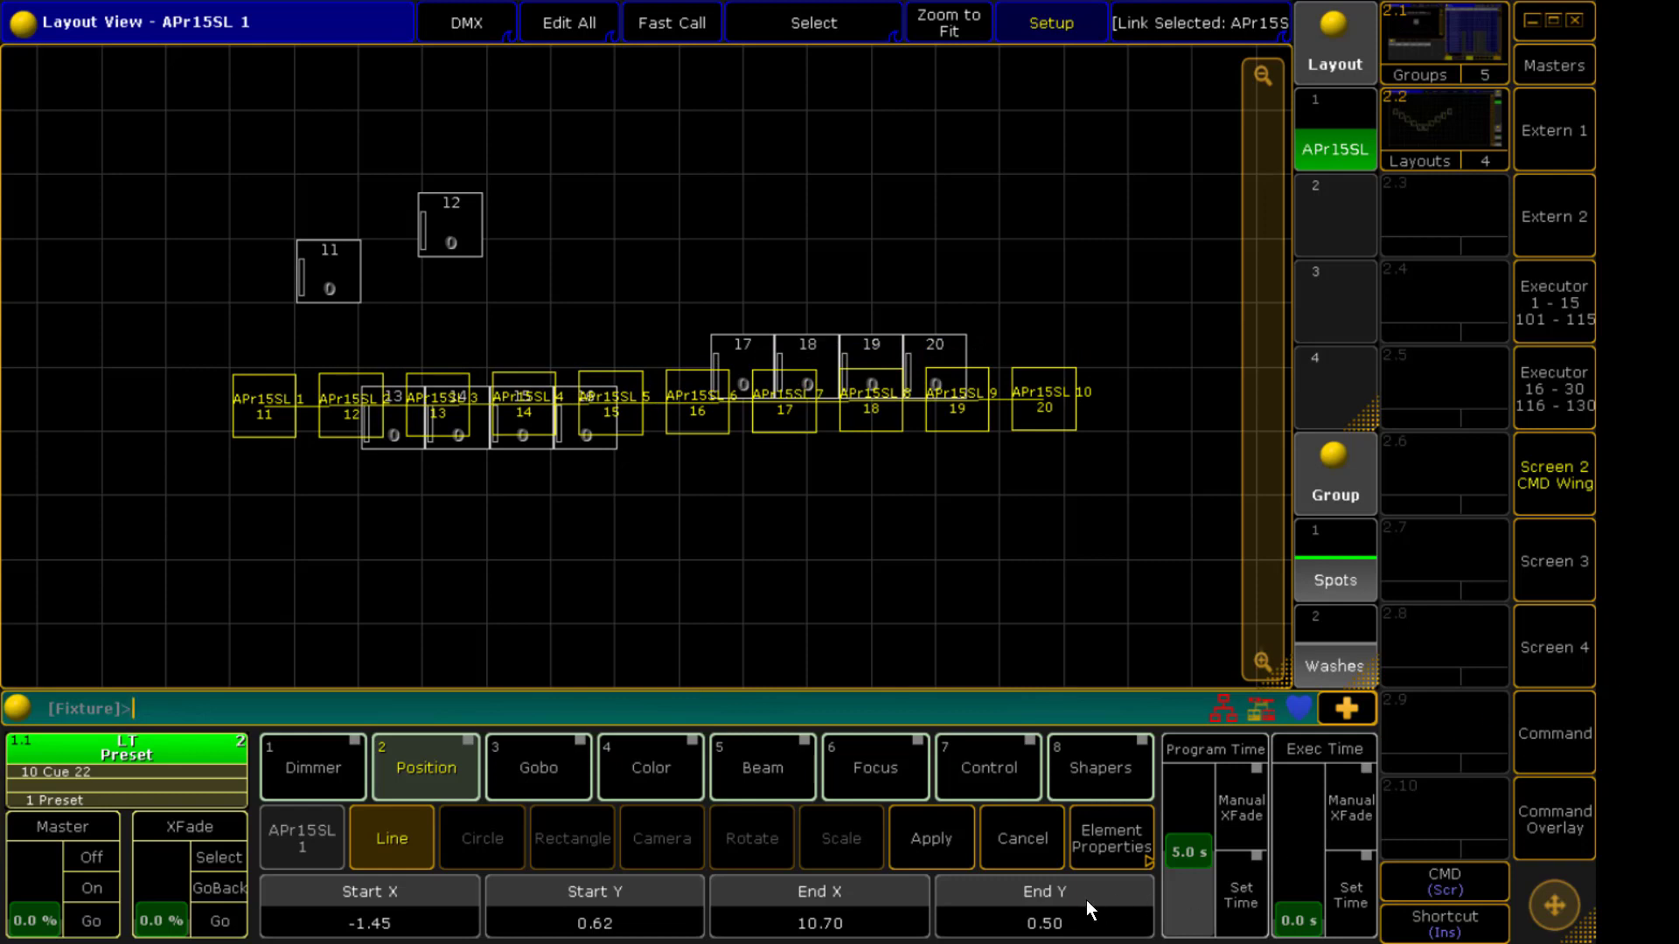
pyautogui.click(1020, 854)
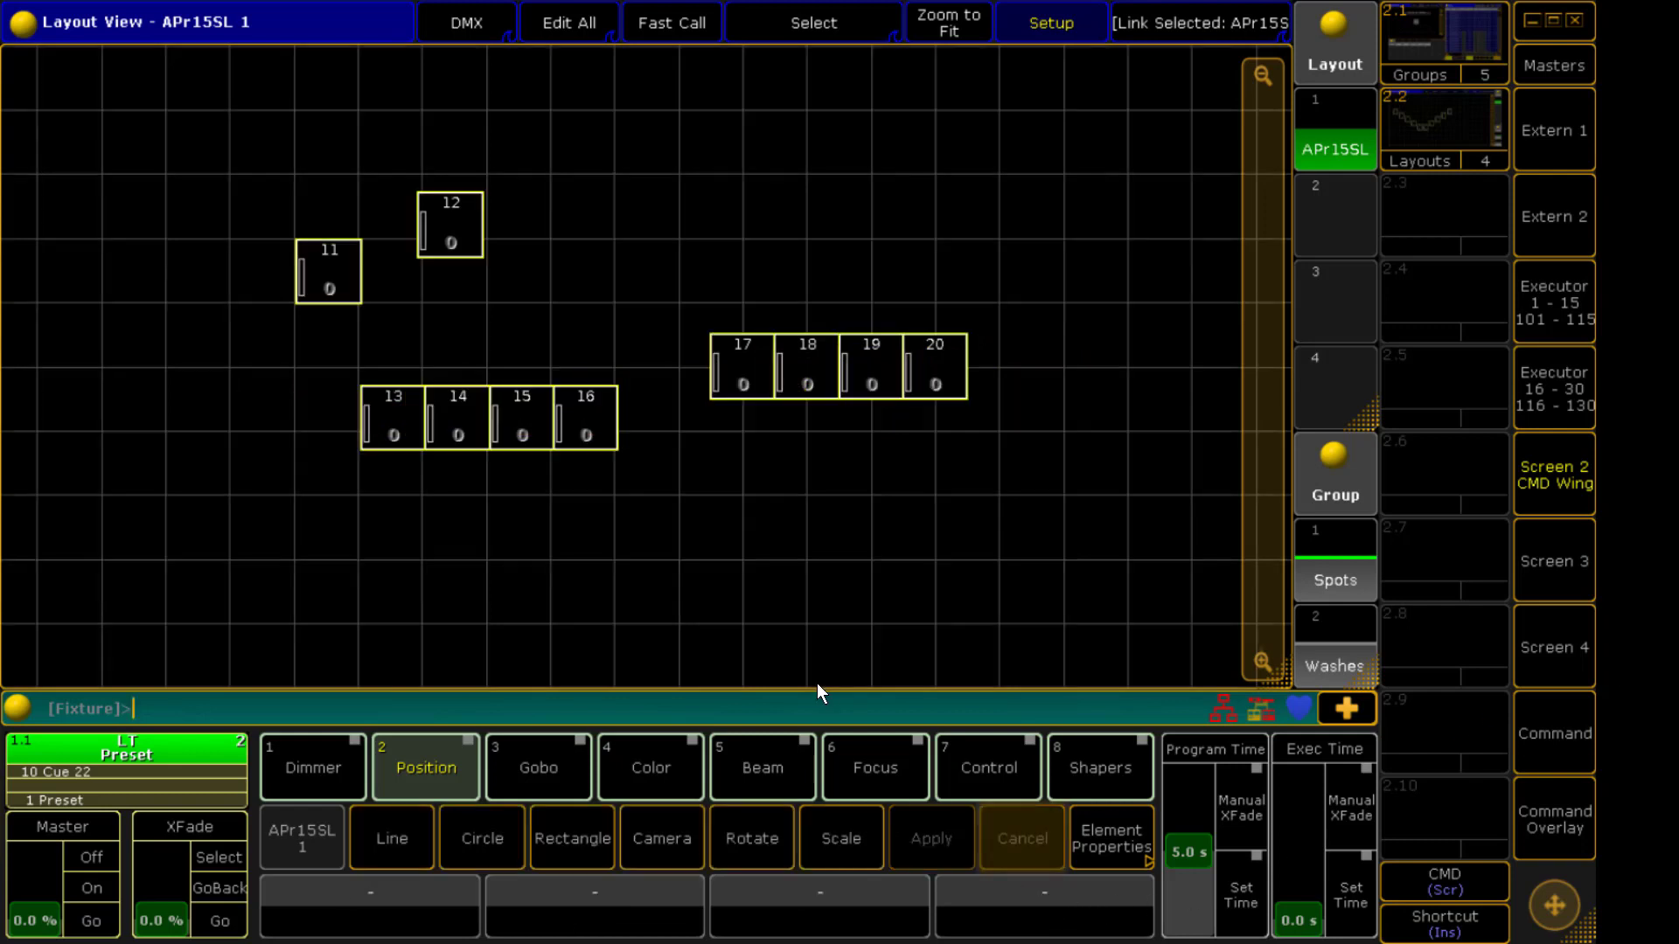
# Start a Circle arrangement with radius start 4.32 and radius delta -2.00
pyautogui.click(491, 853)
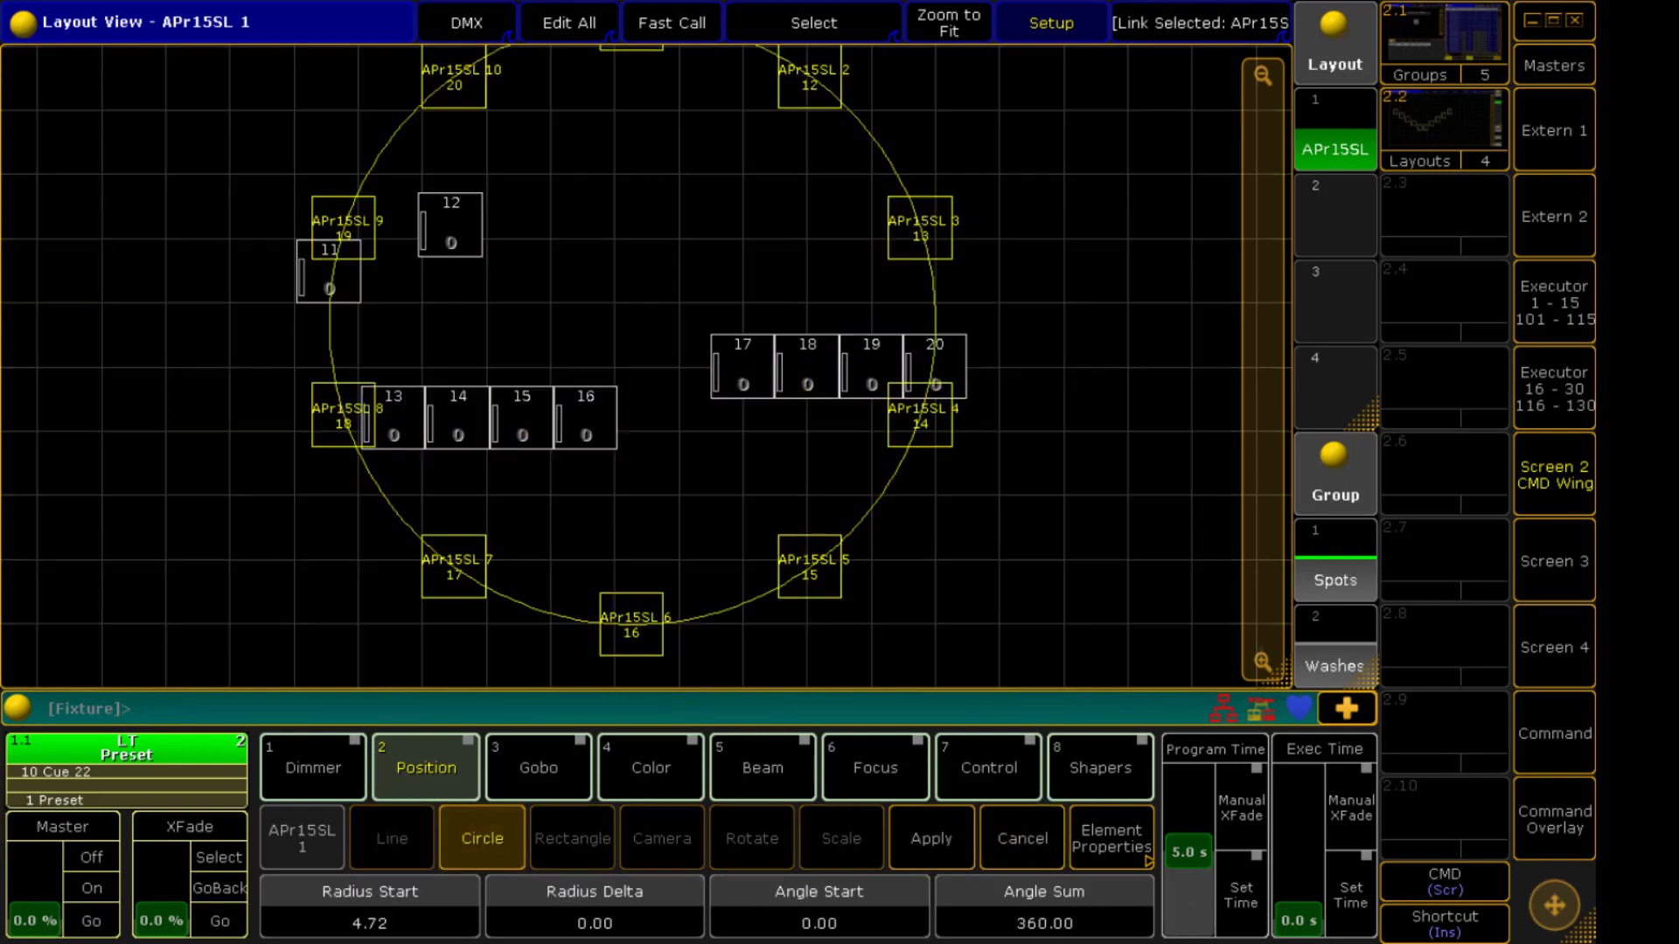
pyautogui.moveTo(1270, 516); pyautogui.dragTo(1268, 473)
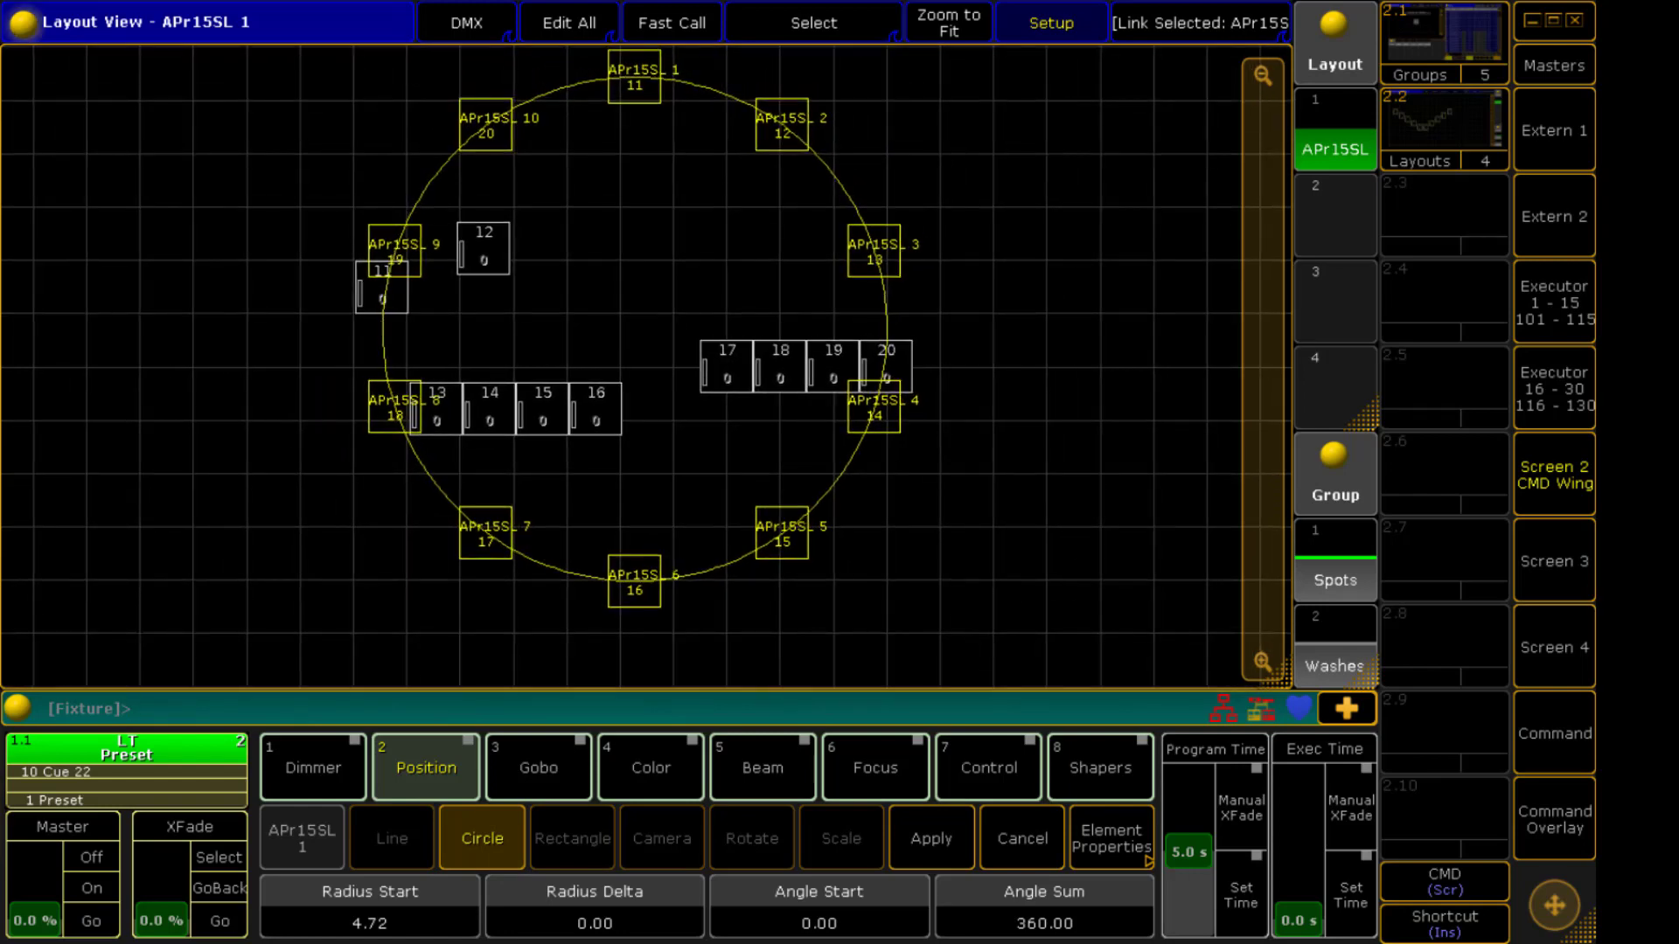
pyautogui.scroll(10, 369, 909)
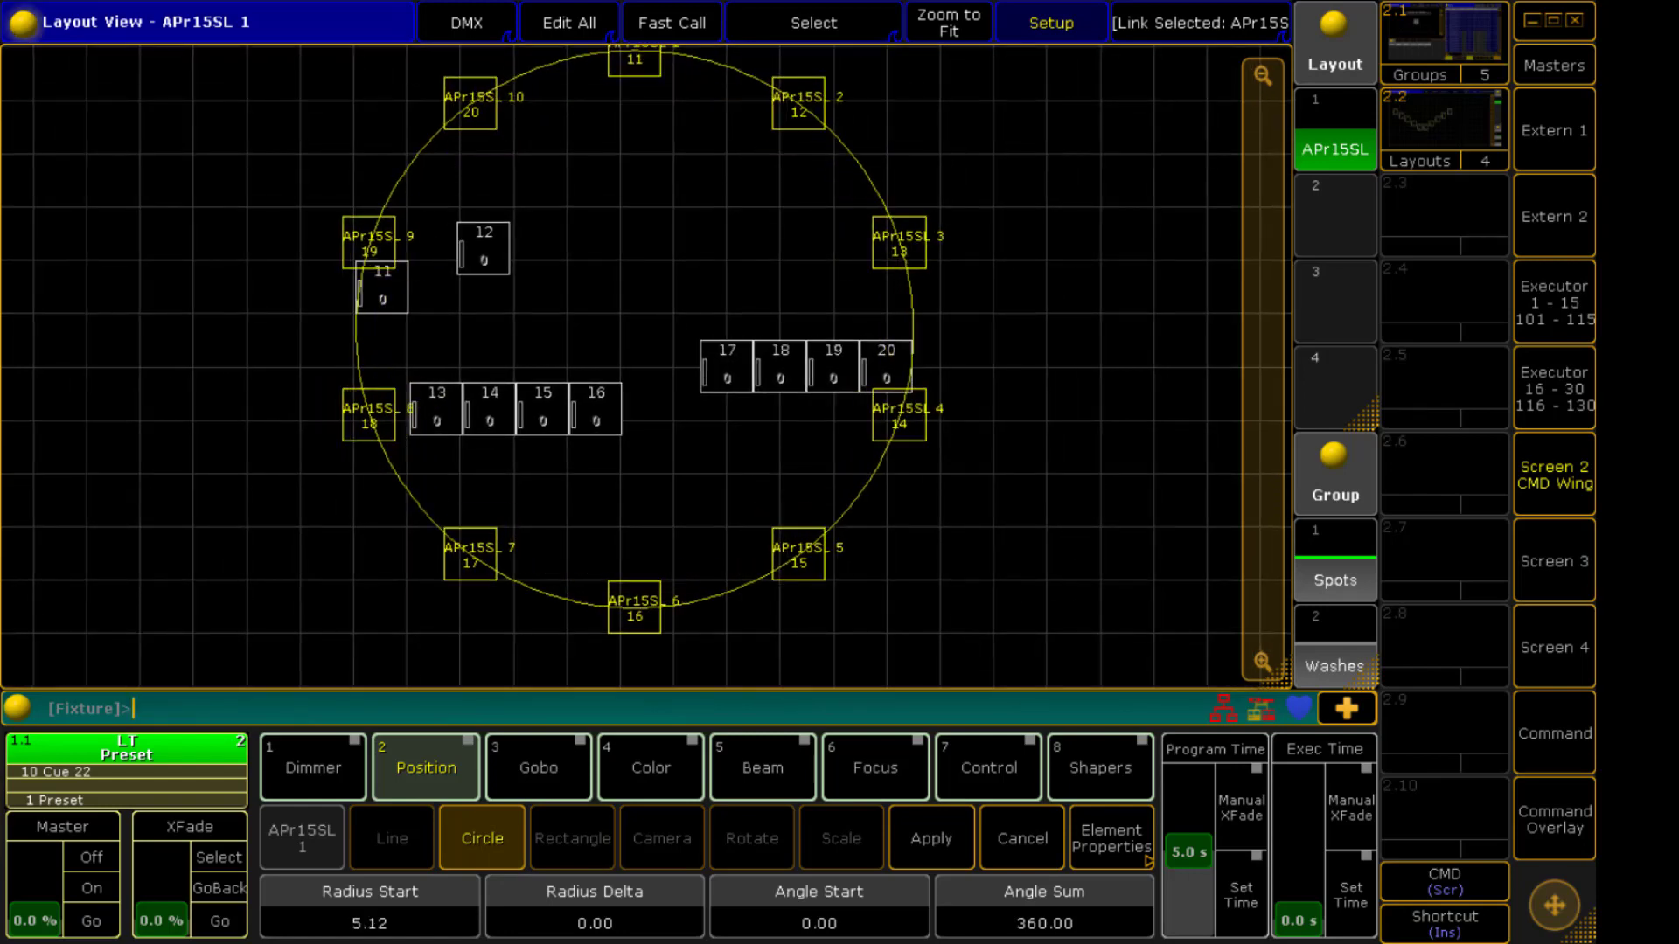
pyautogui.scroll(-20, 369, 909)
pyautogui.scroll(8, 370, 909)
pyautogui.scroll(10, 594, 909)
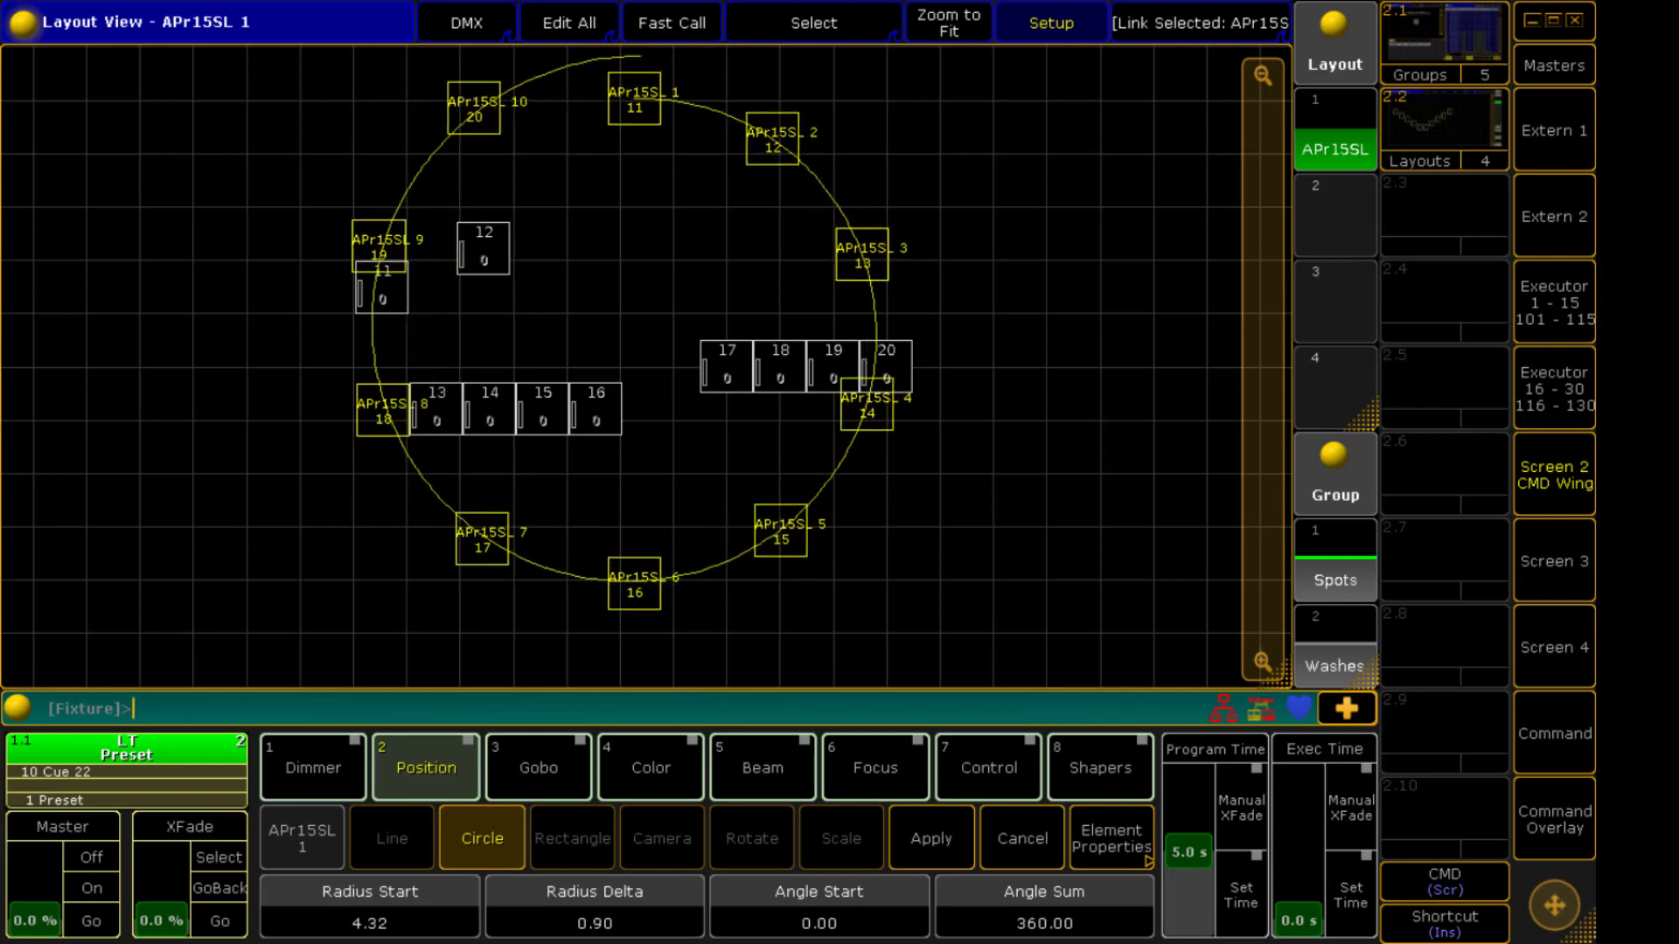
pyautogui.scroll(-20, 594, 909)
pyautogui.scroll(20, 594, 909)
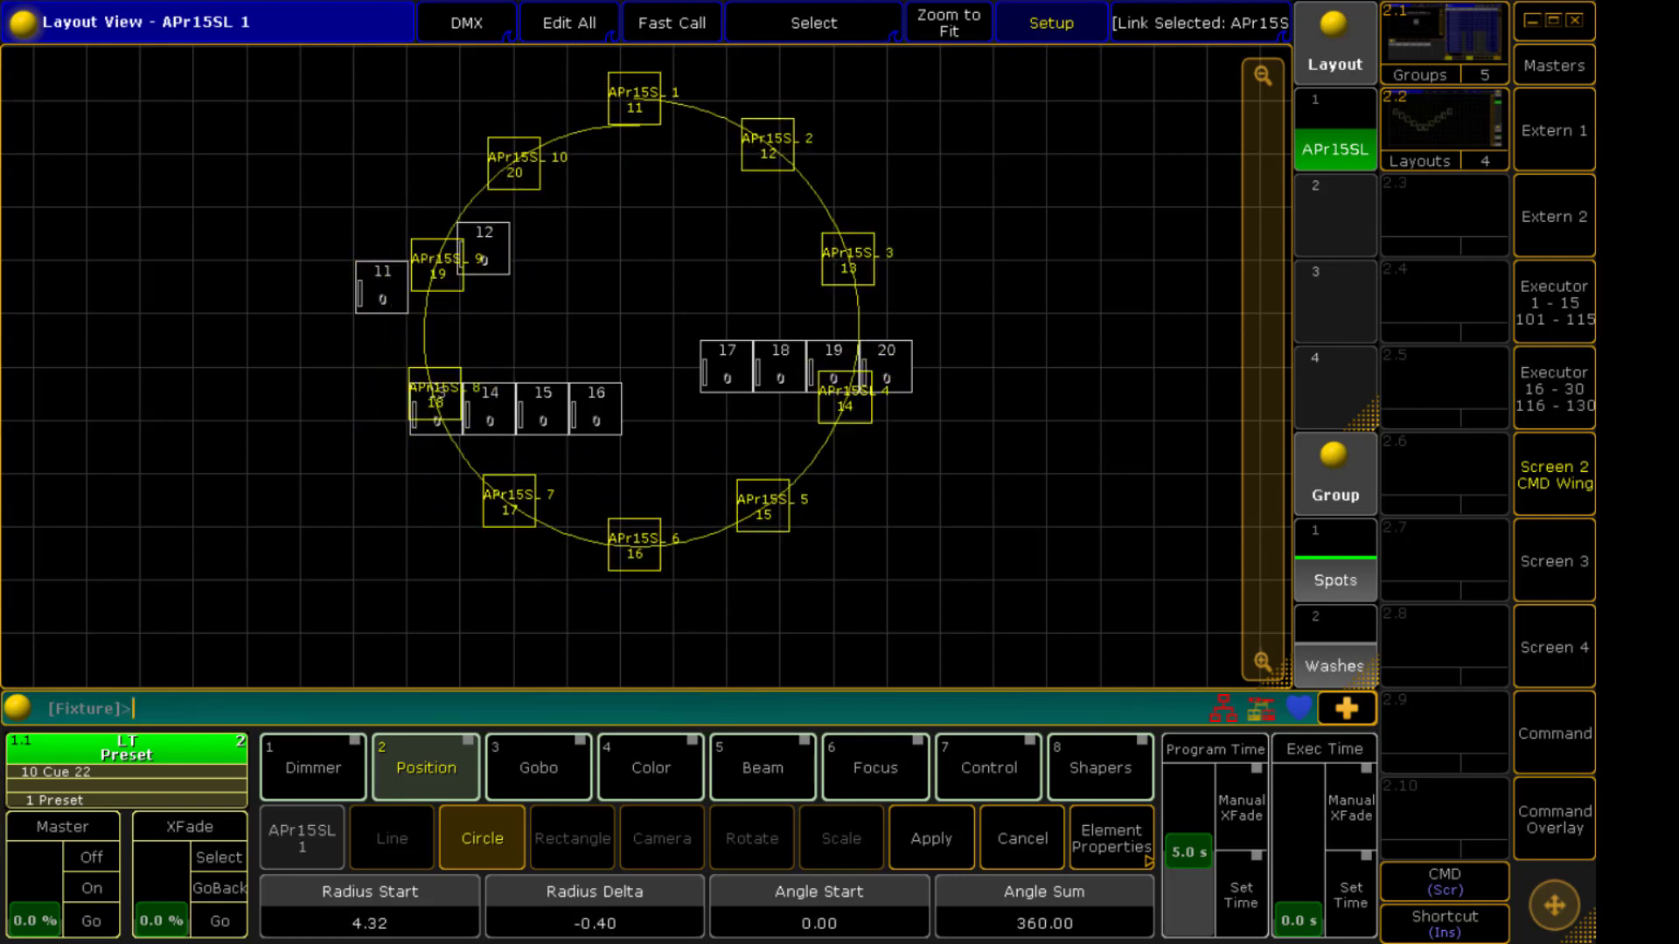
pyautogui.scroll(-20, 595, 909)
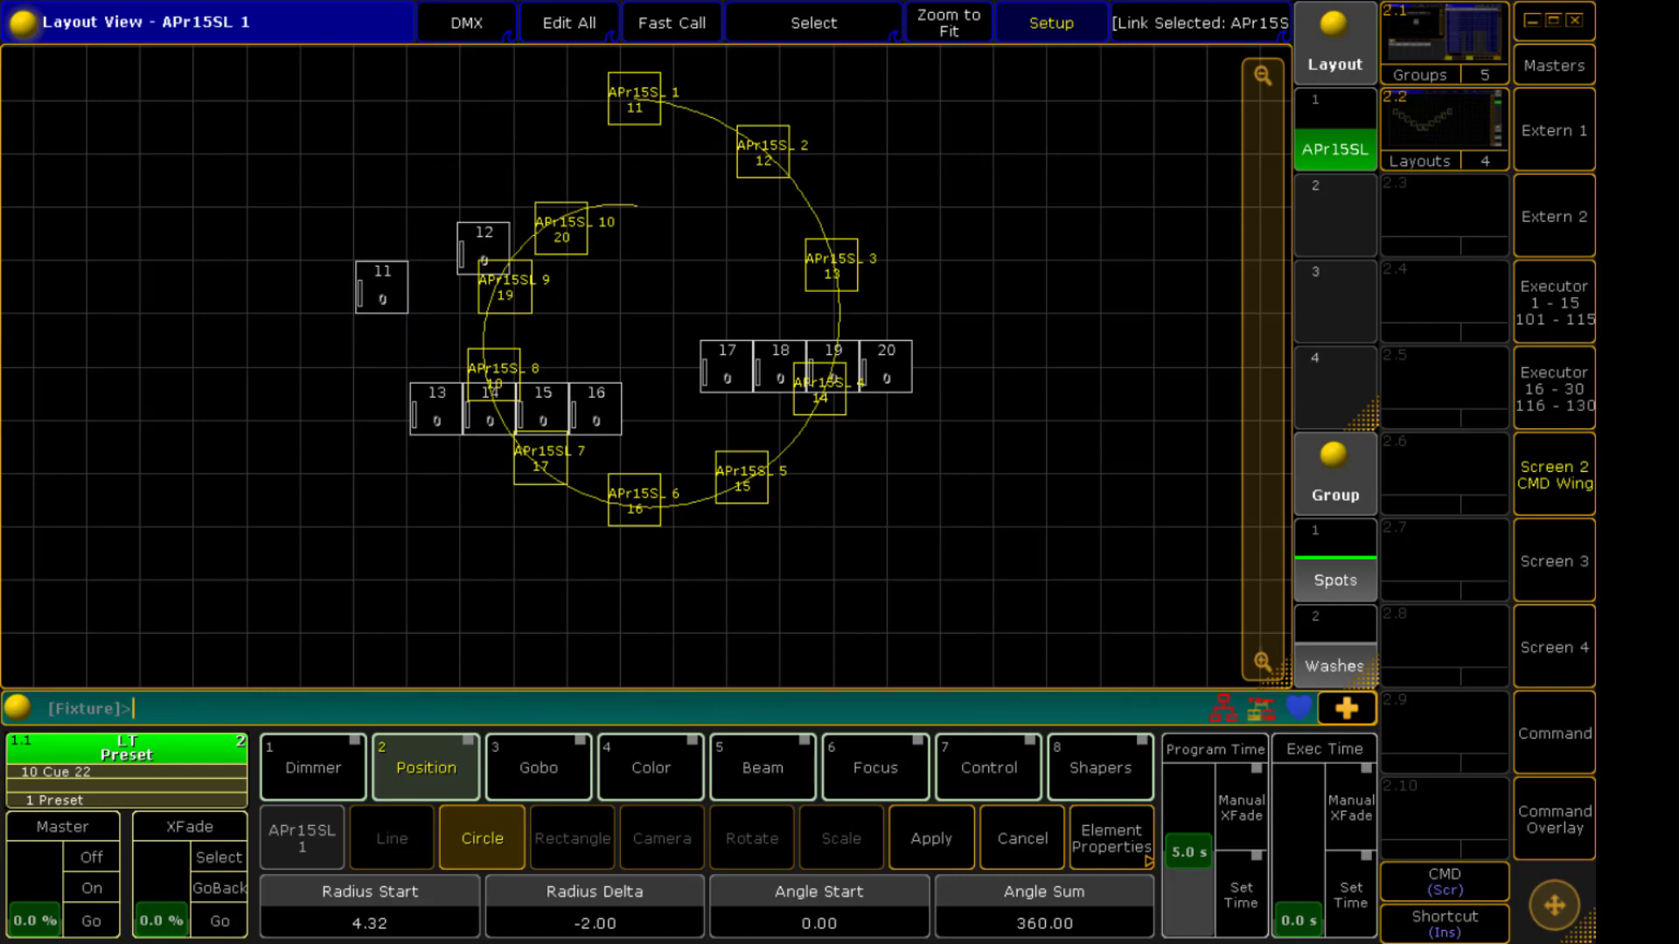
# Try a Circle arrangement with angle start -15.00 and angle sum 545.00, then cancel it
pyautogui.scroll(8, 819, 909)
pyautogui.scroll(-11, 820, 910)
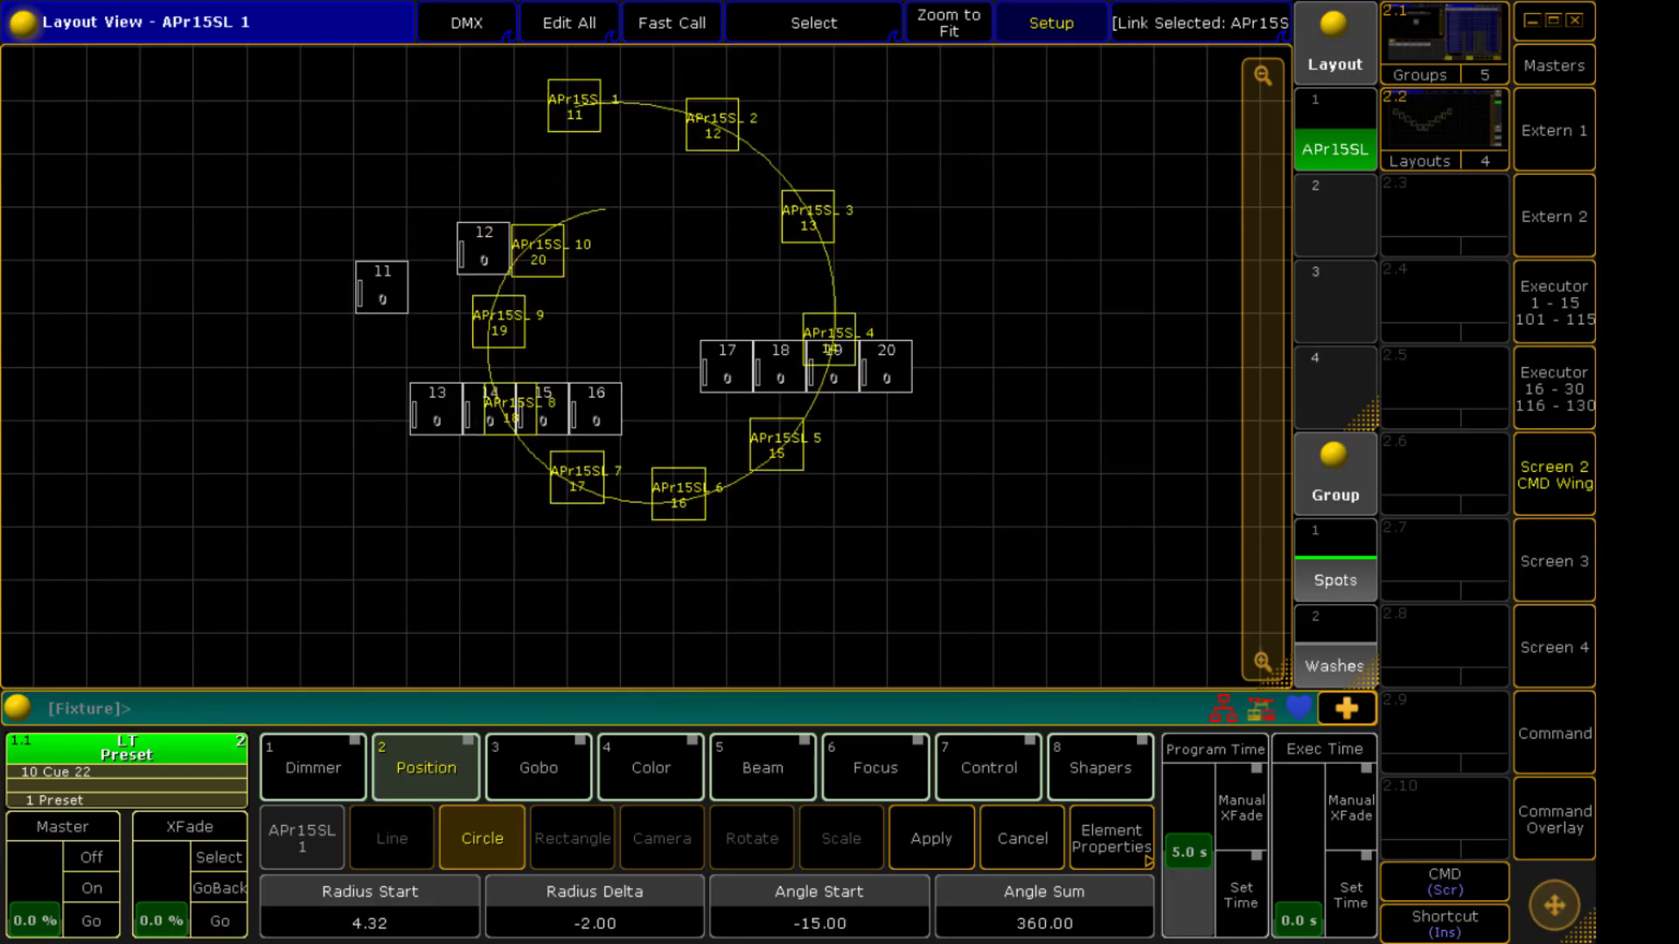
pyautogui.scroll(-16, 1044, 909)
pyautogui.scroll(20, 1044, 910)
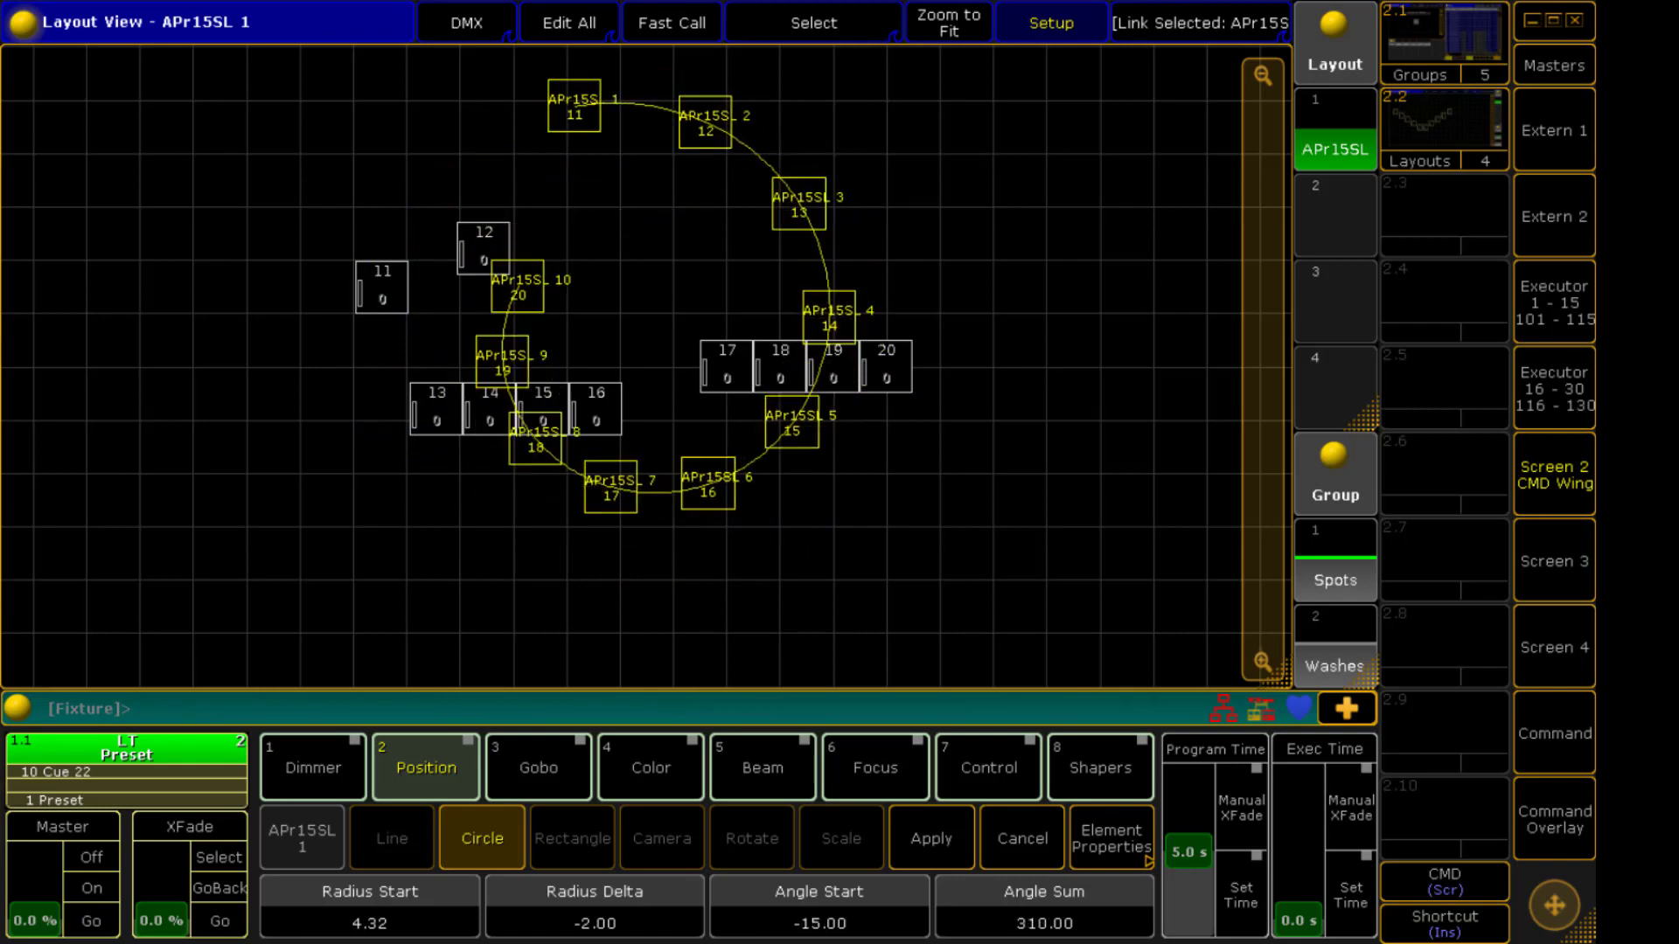
pyautogui.scroll(20, 1043, 910)
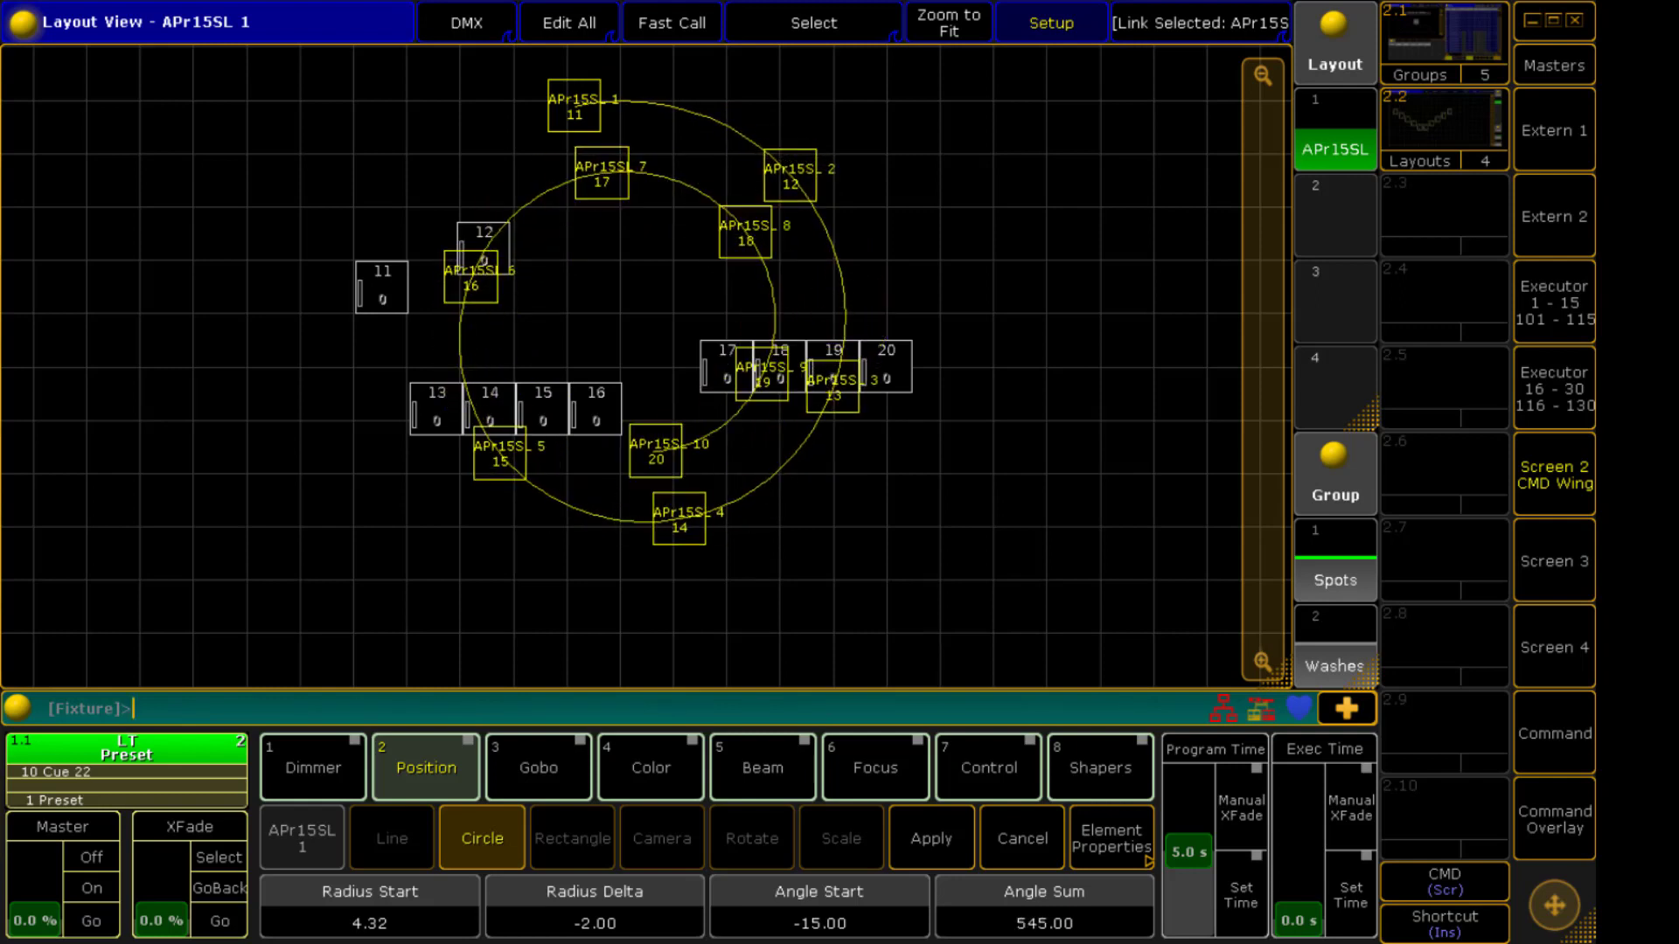
pyautogui.press('Escape')
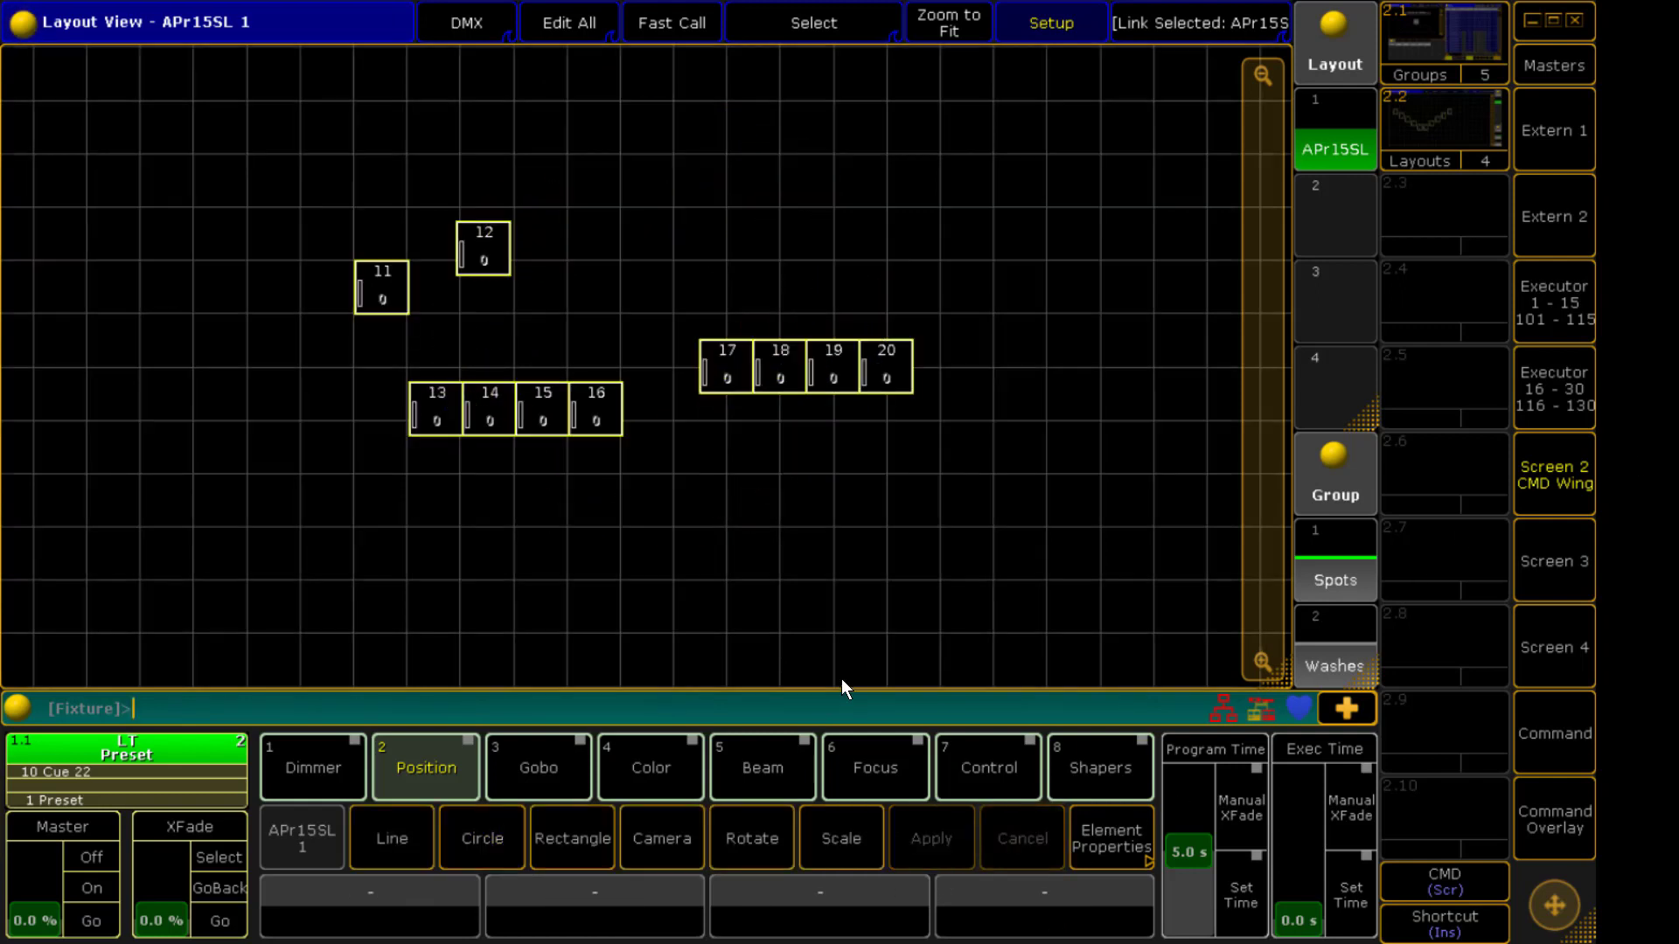
# Preview a Rectangle arrangement of 3 columns by 5 rows, then cancel it
pyautogui.click(590, 862)
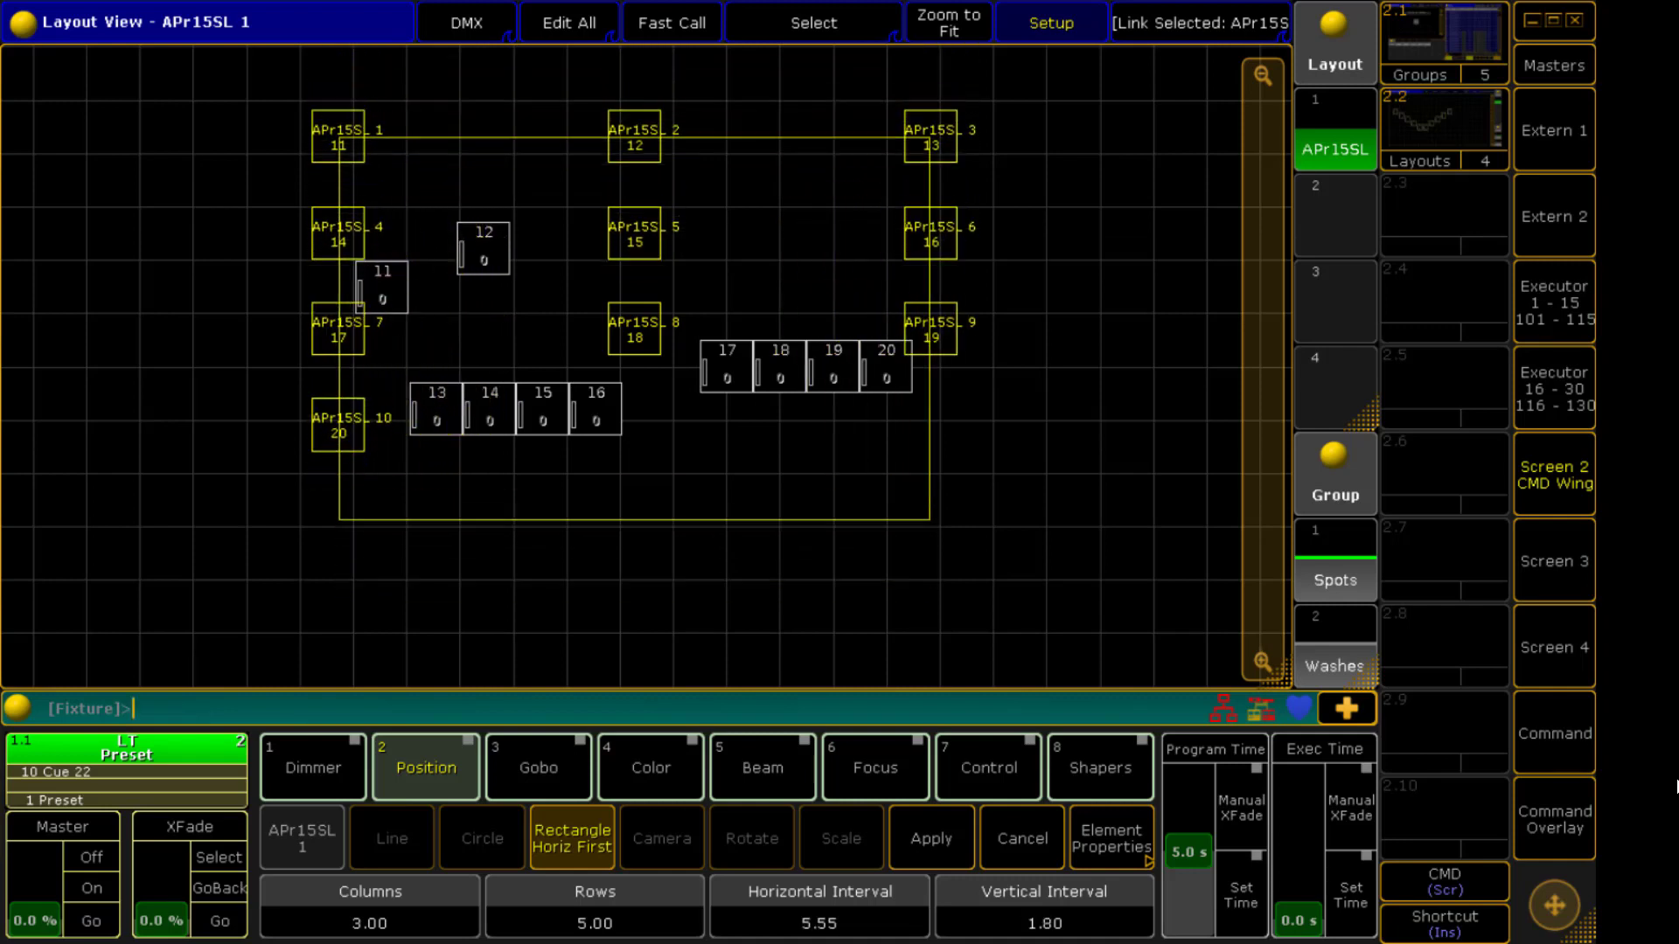
pyautogui.click(1049, 855)
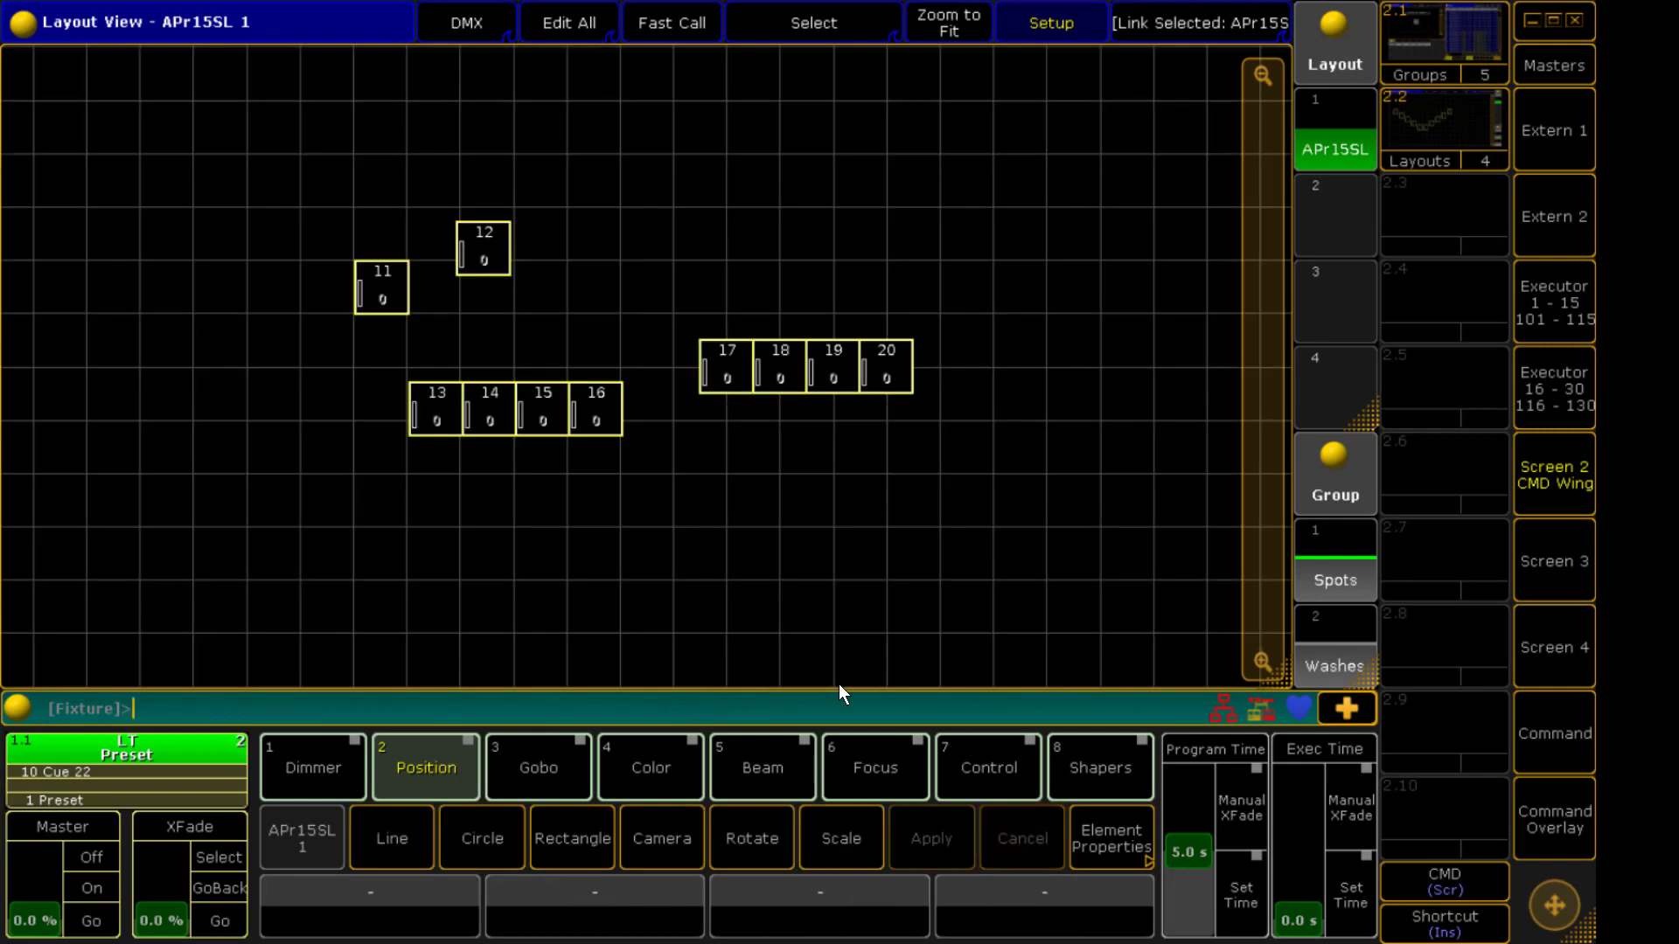
# Arrange the selected fixtures with the Camera tool using the Top 9 view and apply it
pyautogui.click(635, 850)
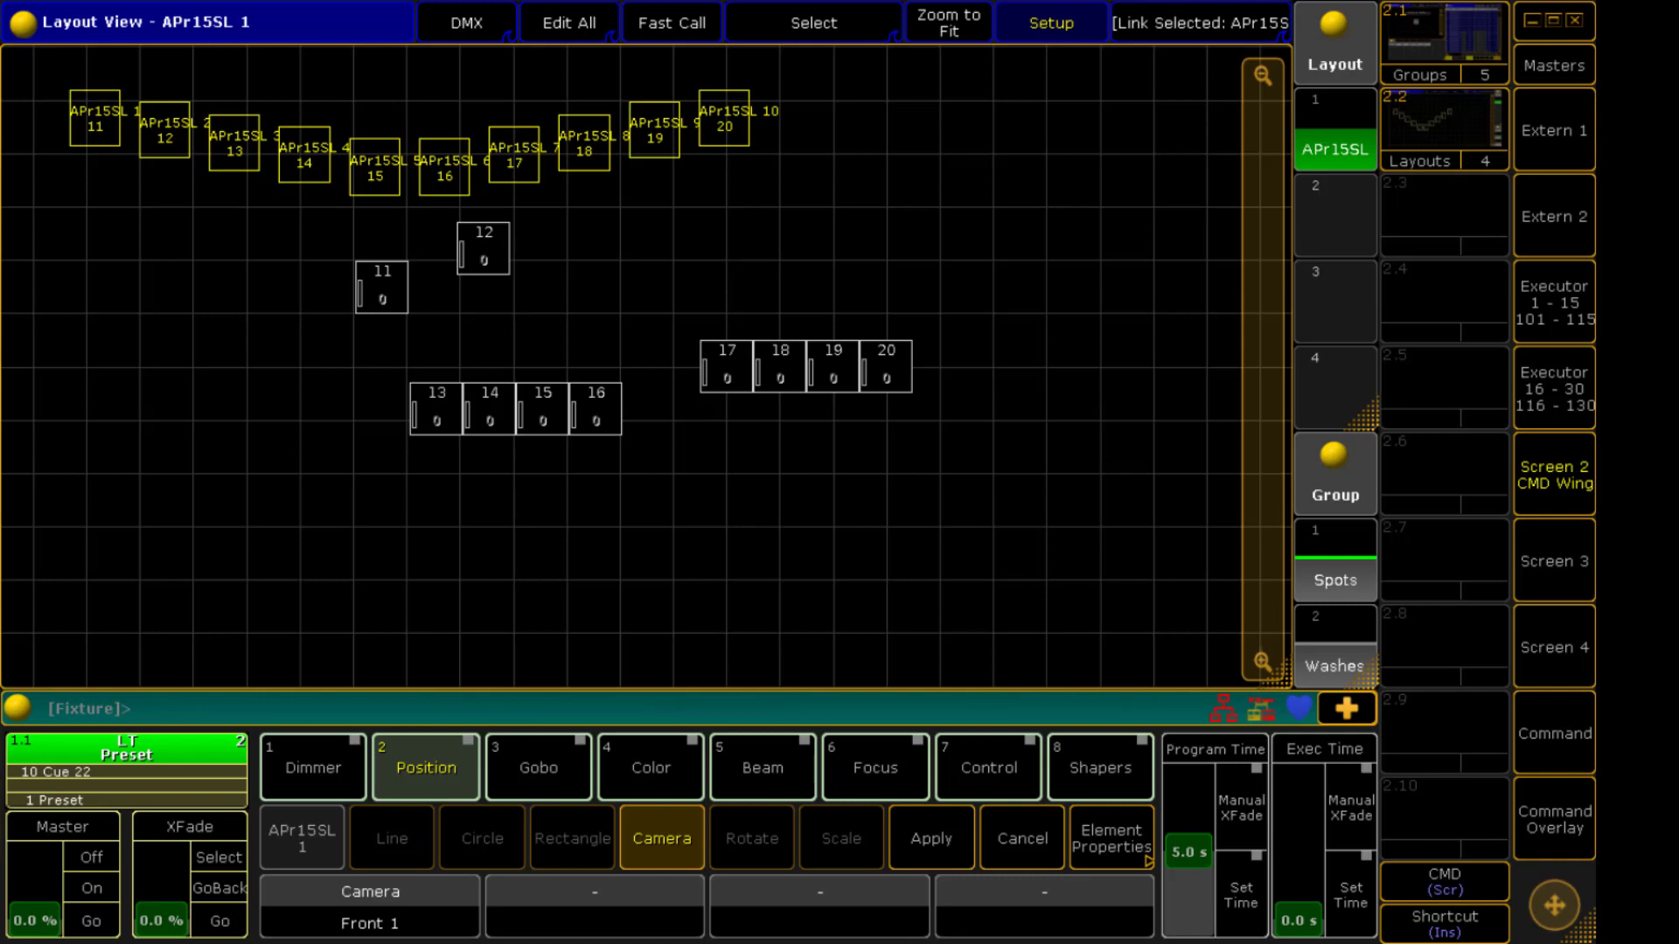
pyautogui.scroll(1, 370, 908)
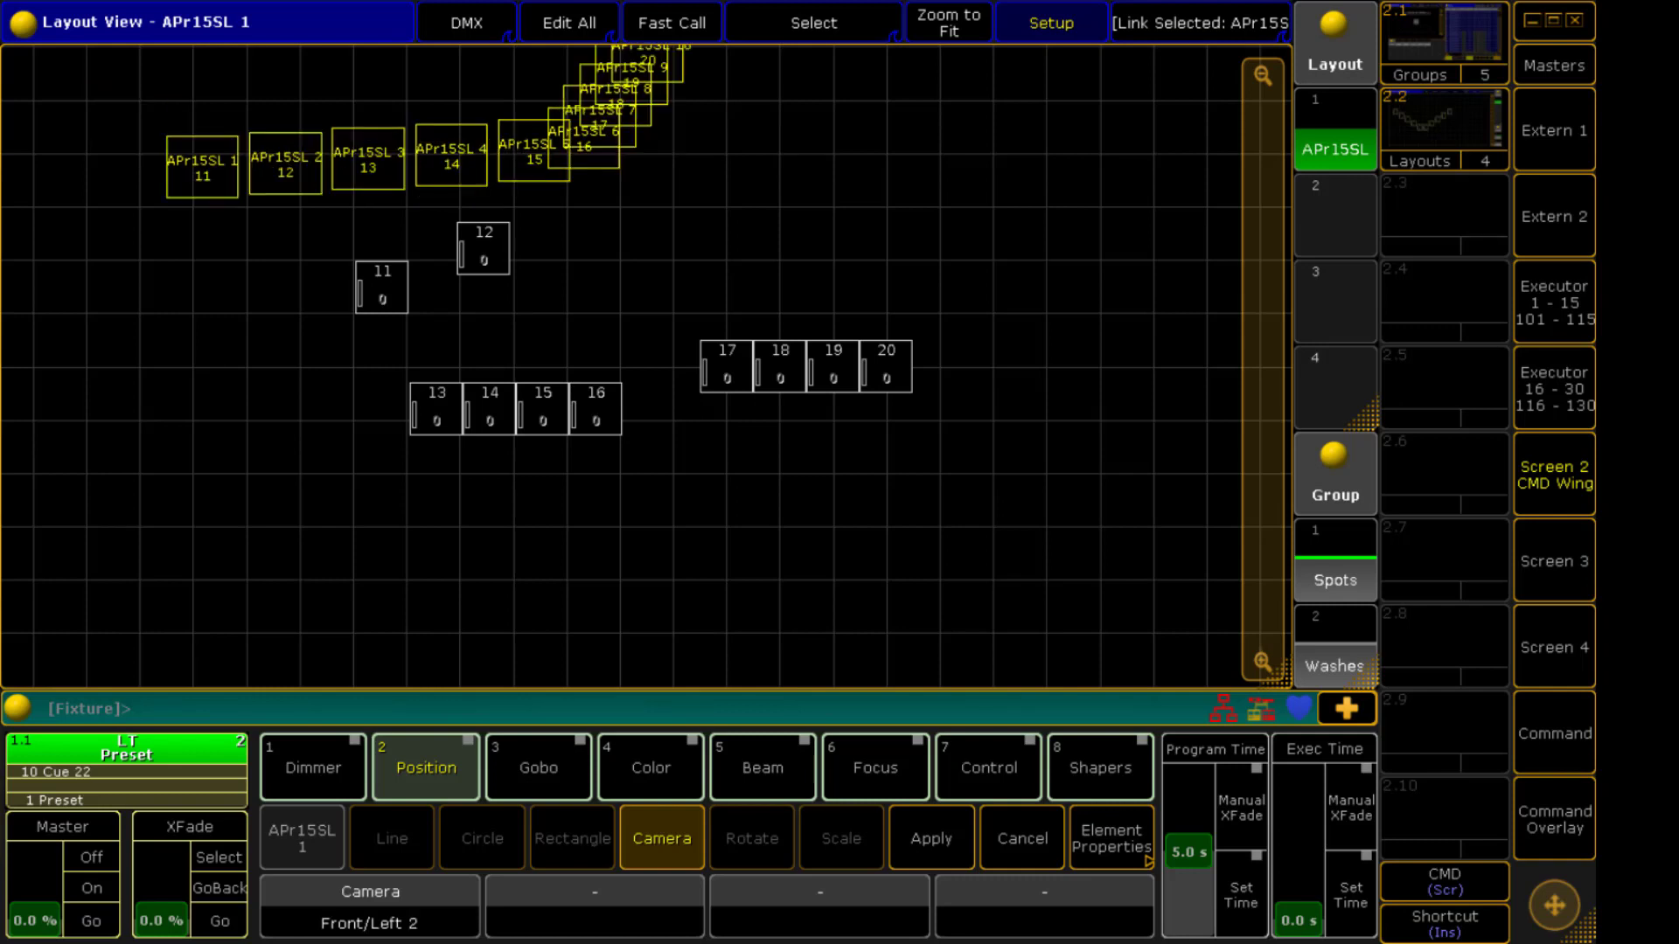
pyautogui.scroll(4, 370, 907)
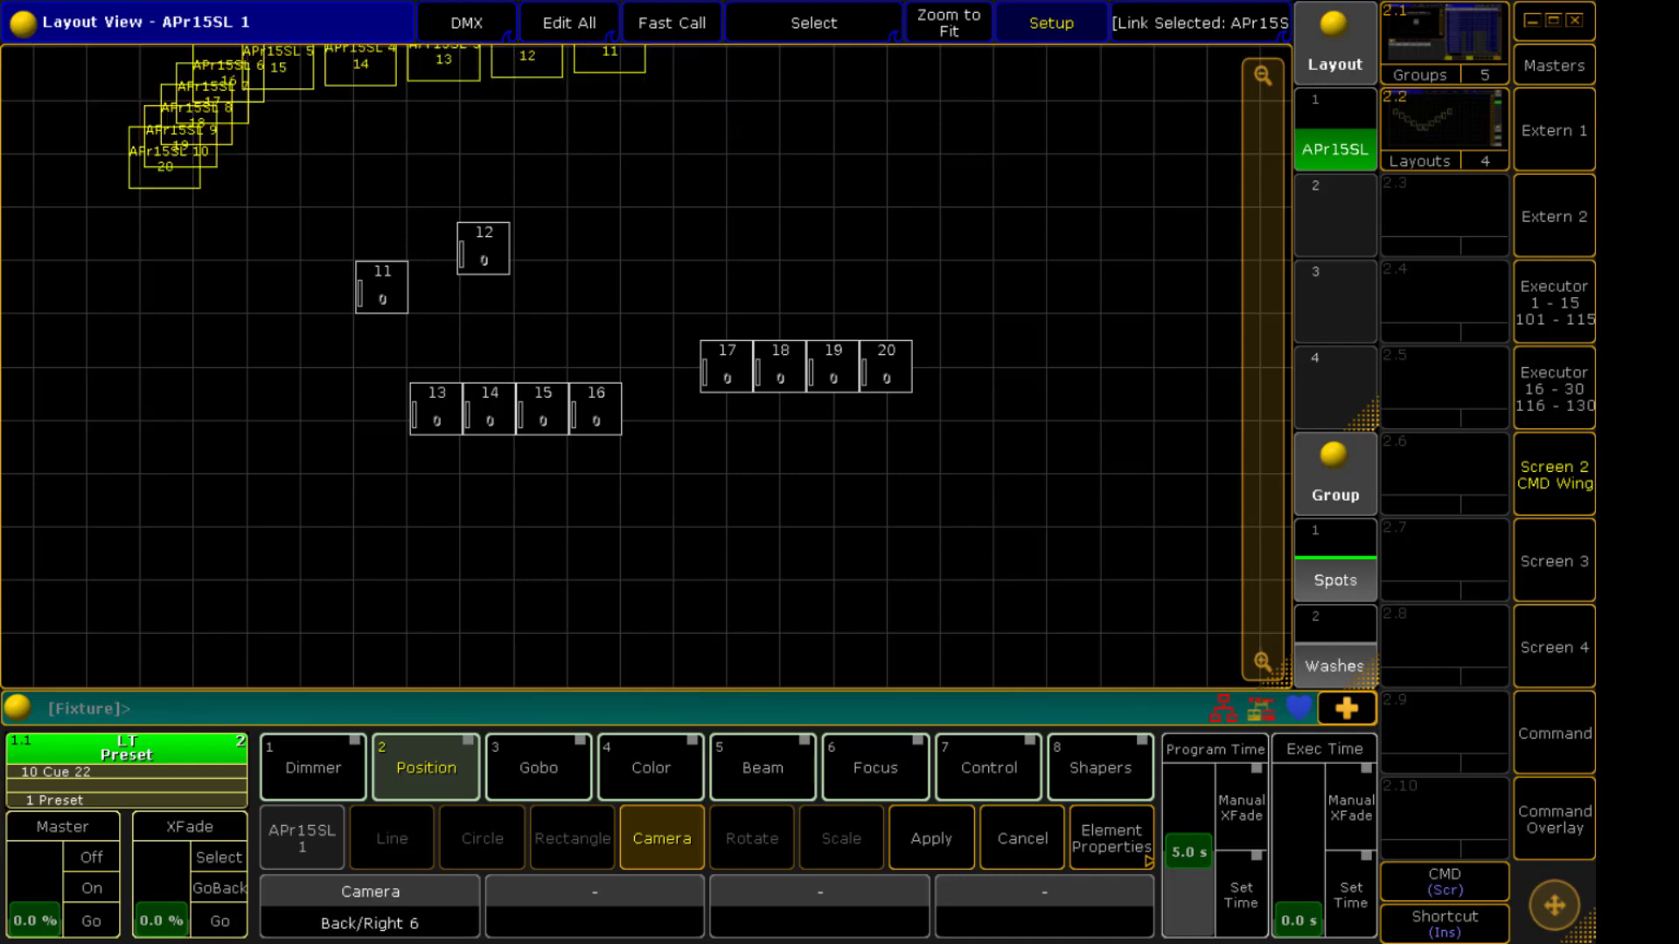
pyautogui.scroll(3, 370, 908)
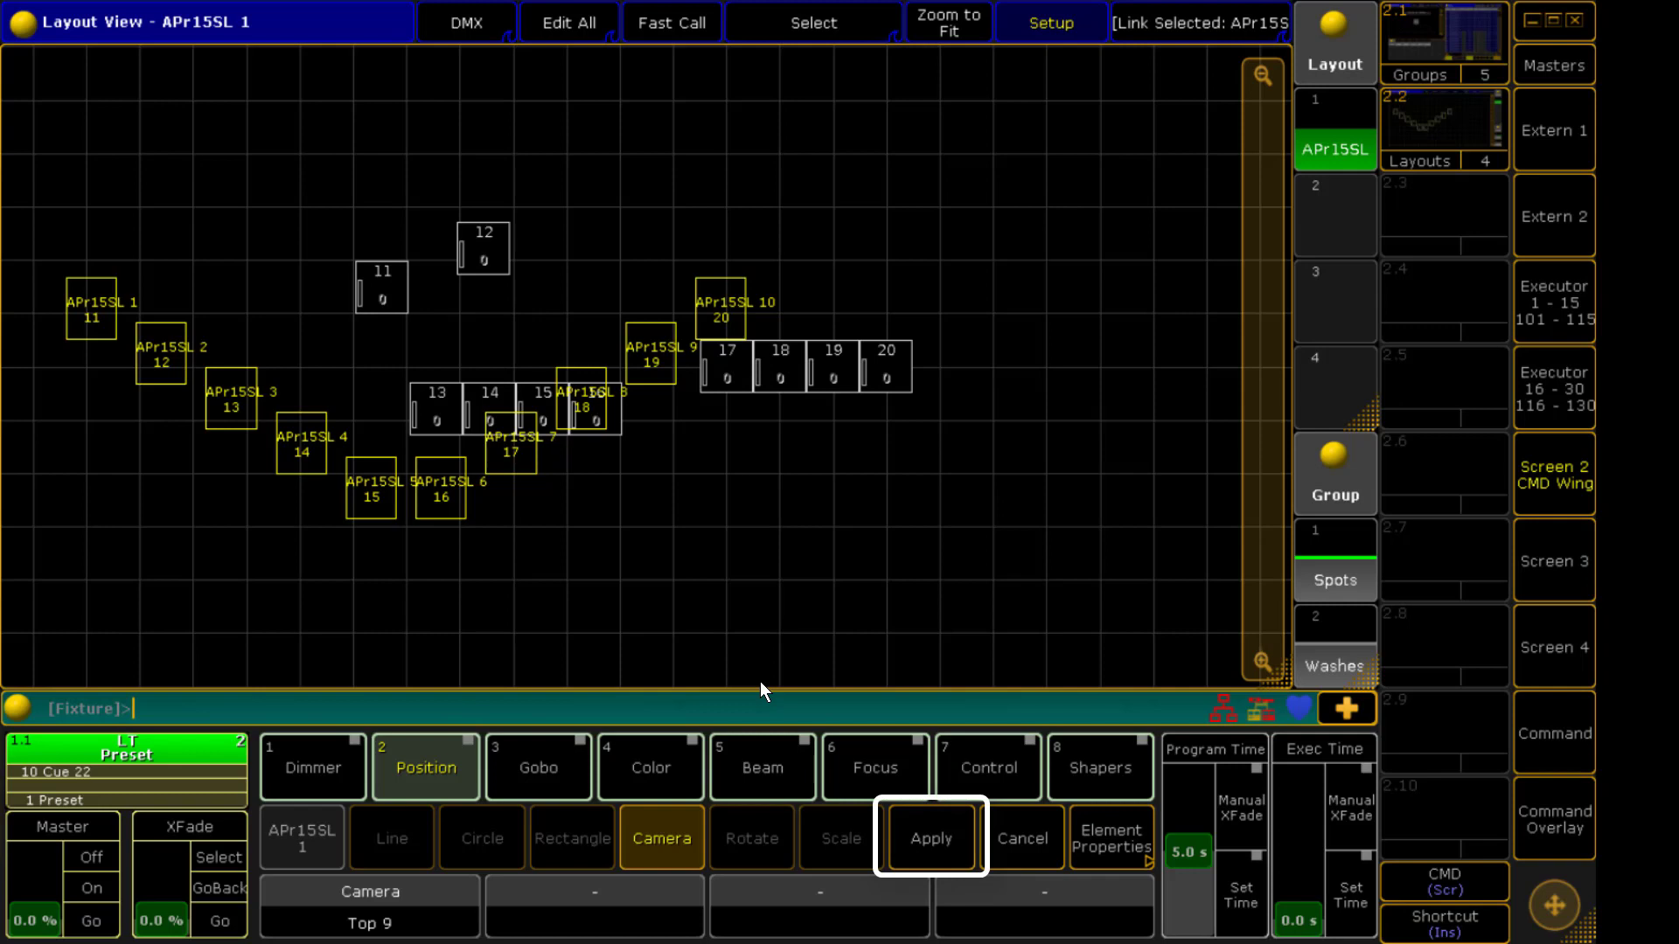
pyautogui.press('Return')
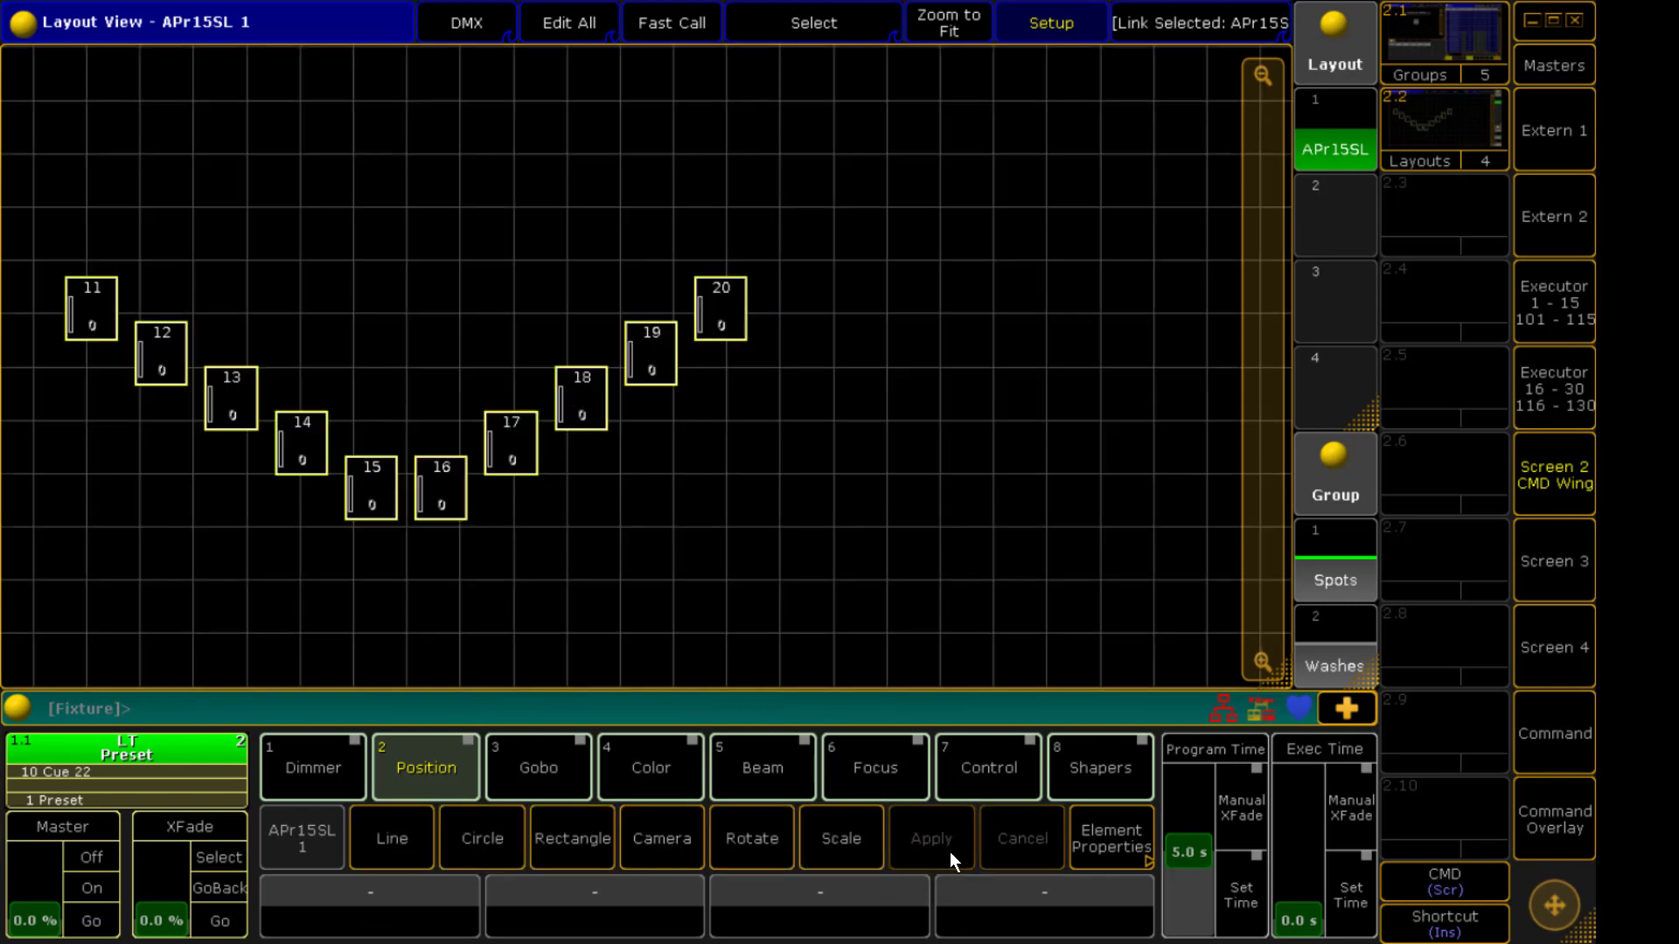
# Preview a Rotate arrangement at an angle of 75.00, then cancel it
pyautogui.click(745, 857)
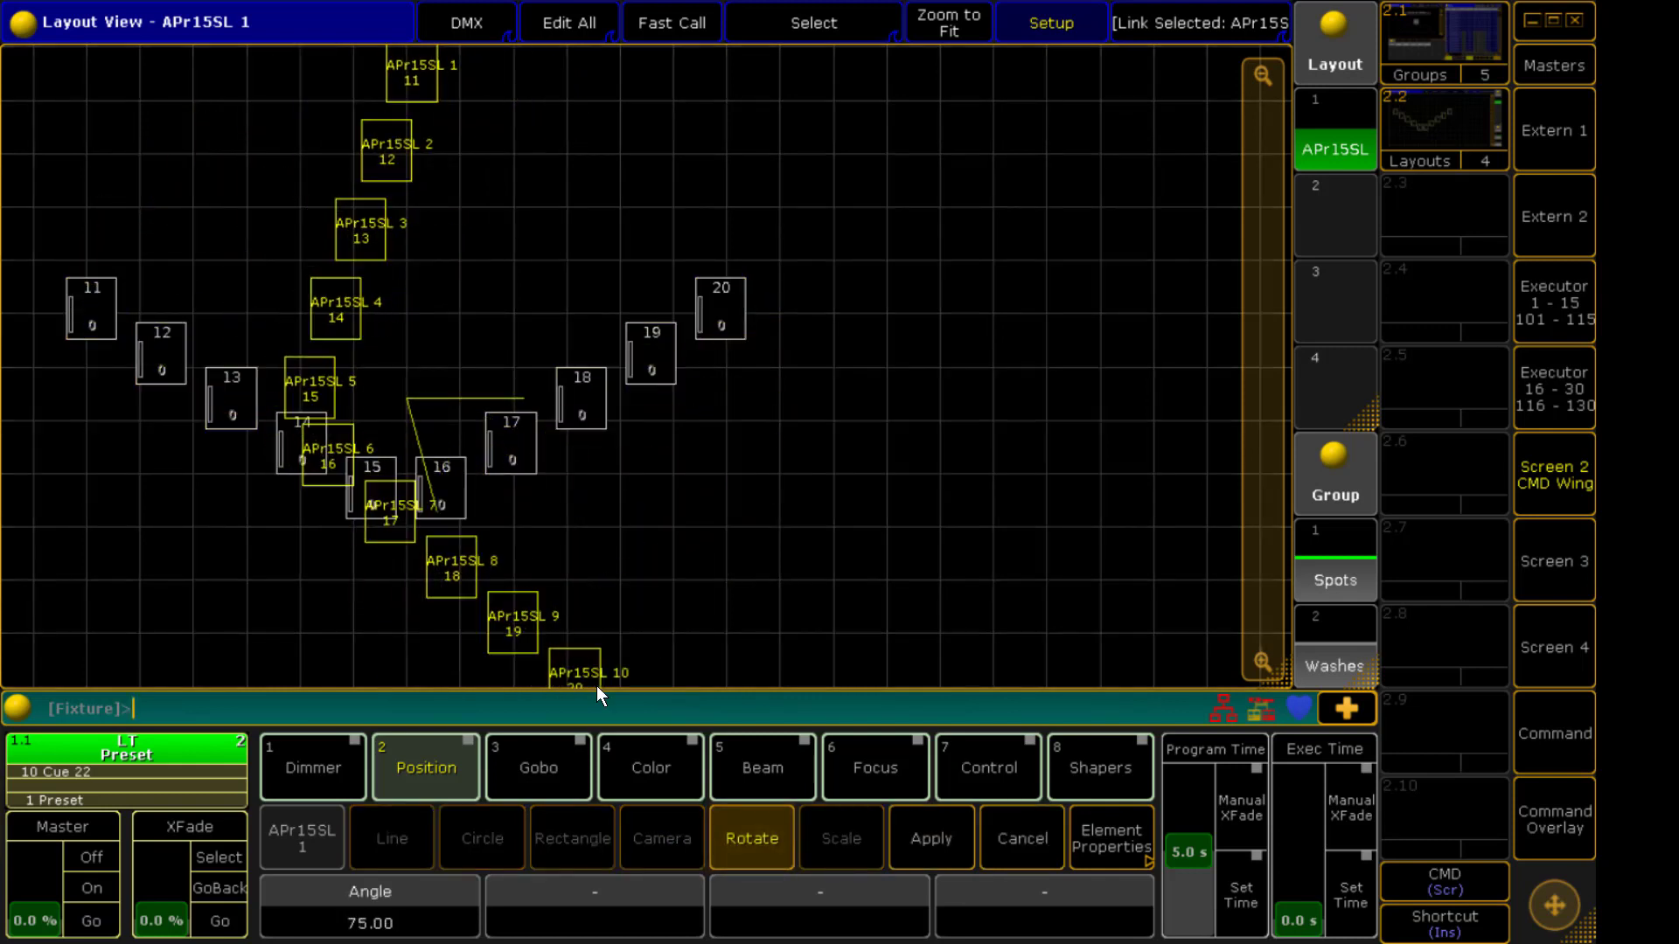
pyautogui.click(1014, 853)
# Scale the fixture arrangement by 1.50 in X and 2.50 in Y and apply it
pyautogui.click(835, 852)
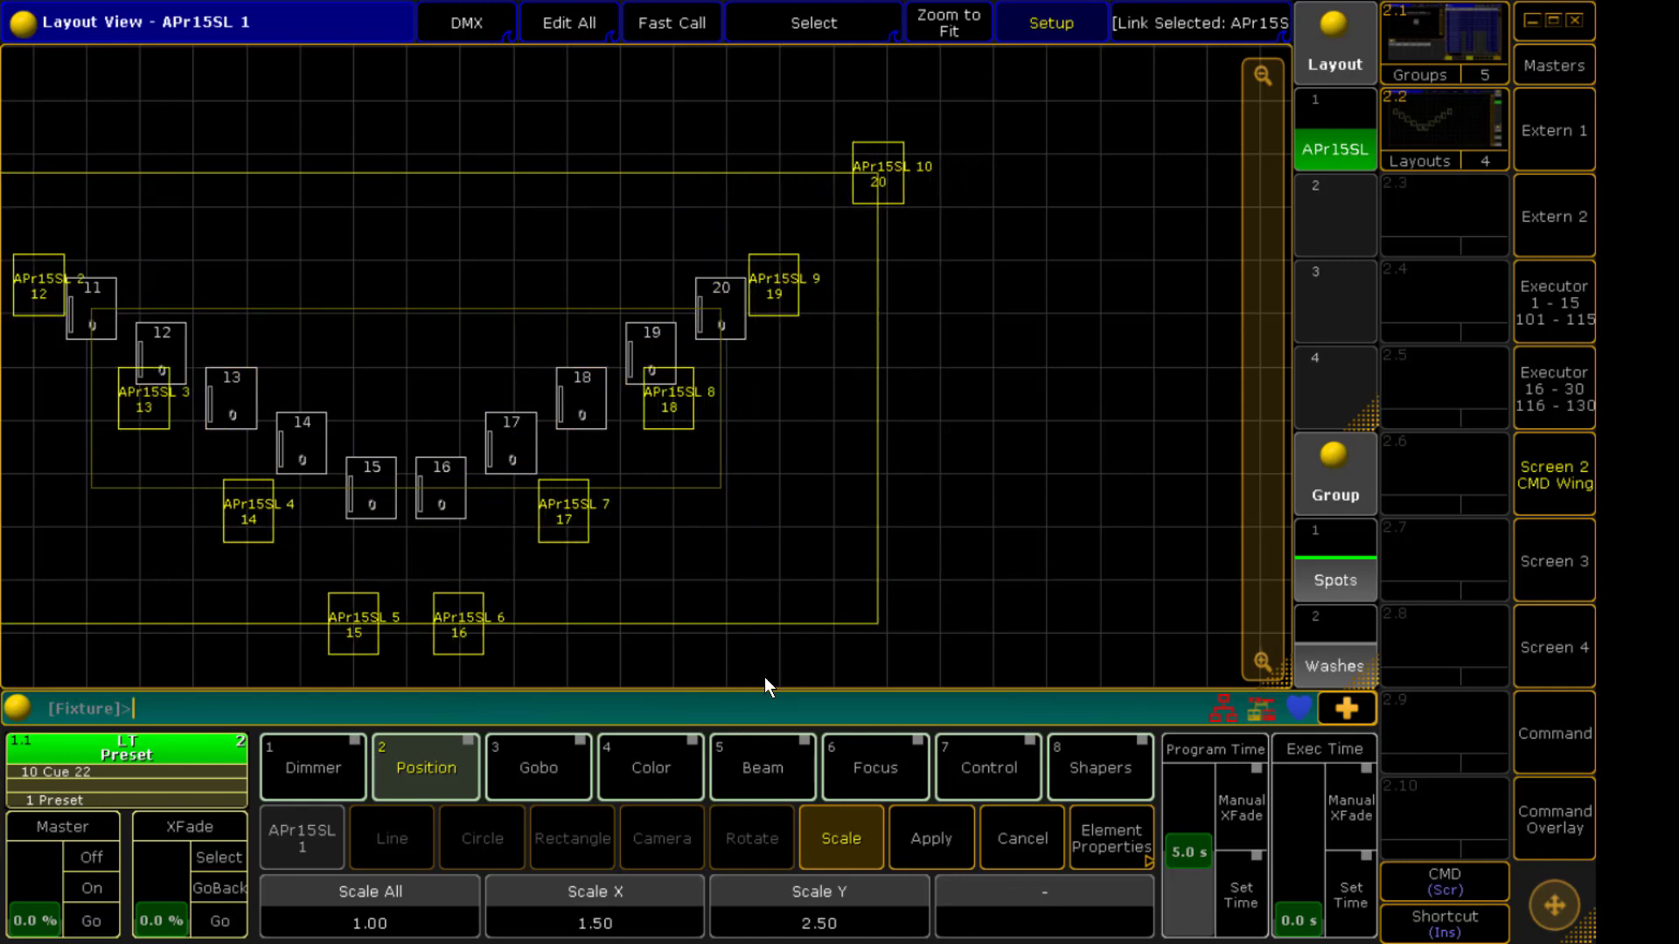
pyautogui.press('Return')
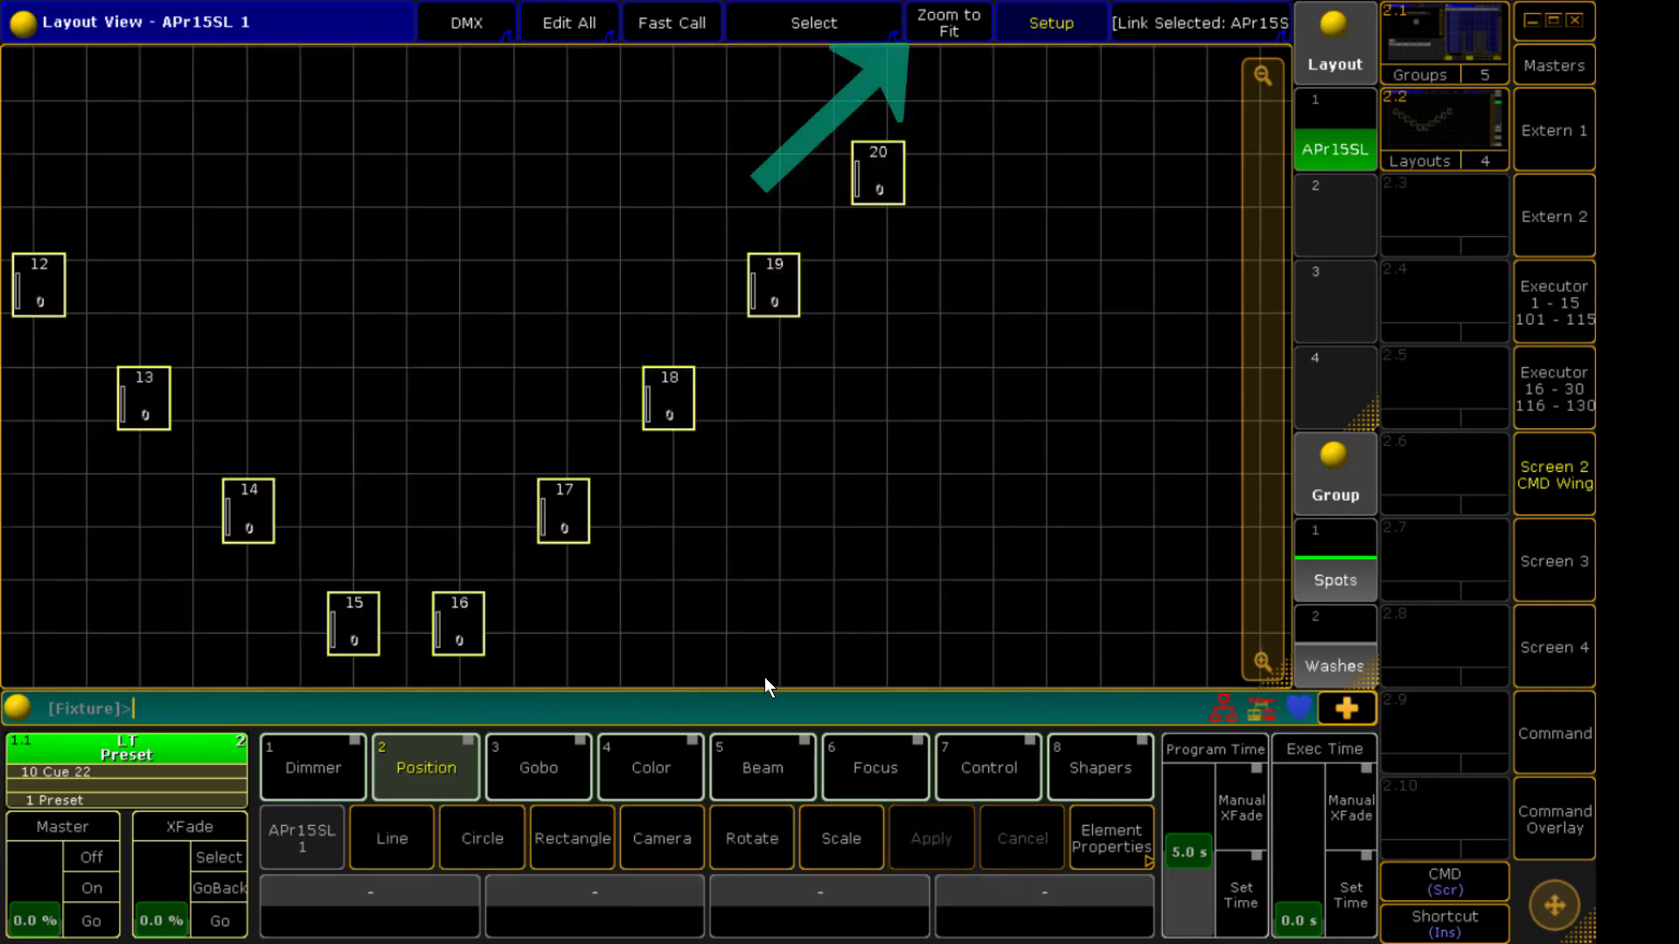
# Draw a rectangle element about 8.67 by 4.95 around fixtures 14 to 17 and label it A BOX
pyautogui.click(948, 29)
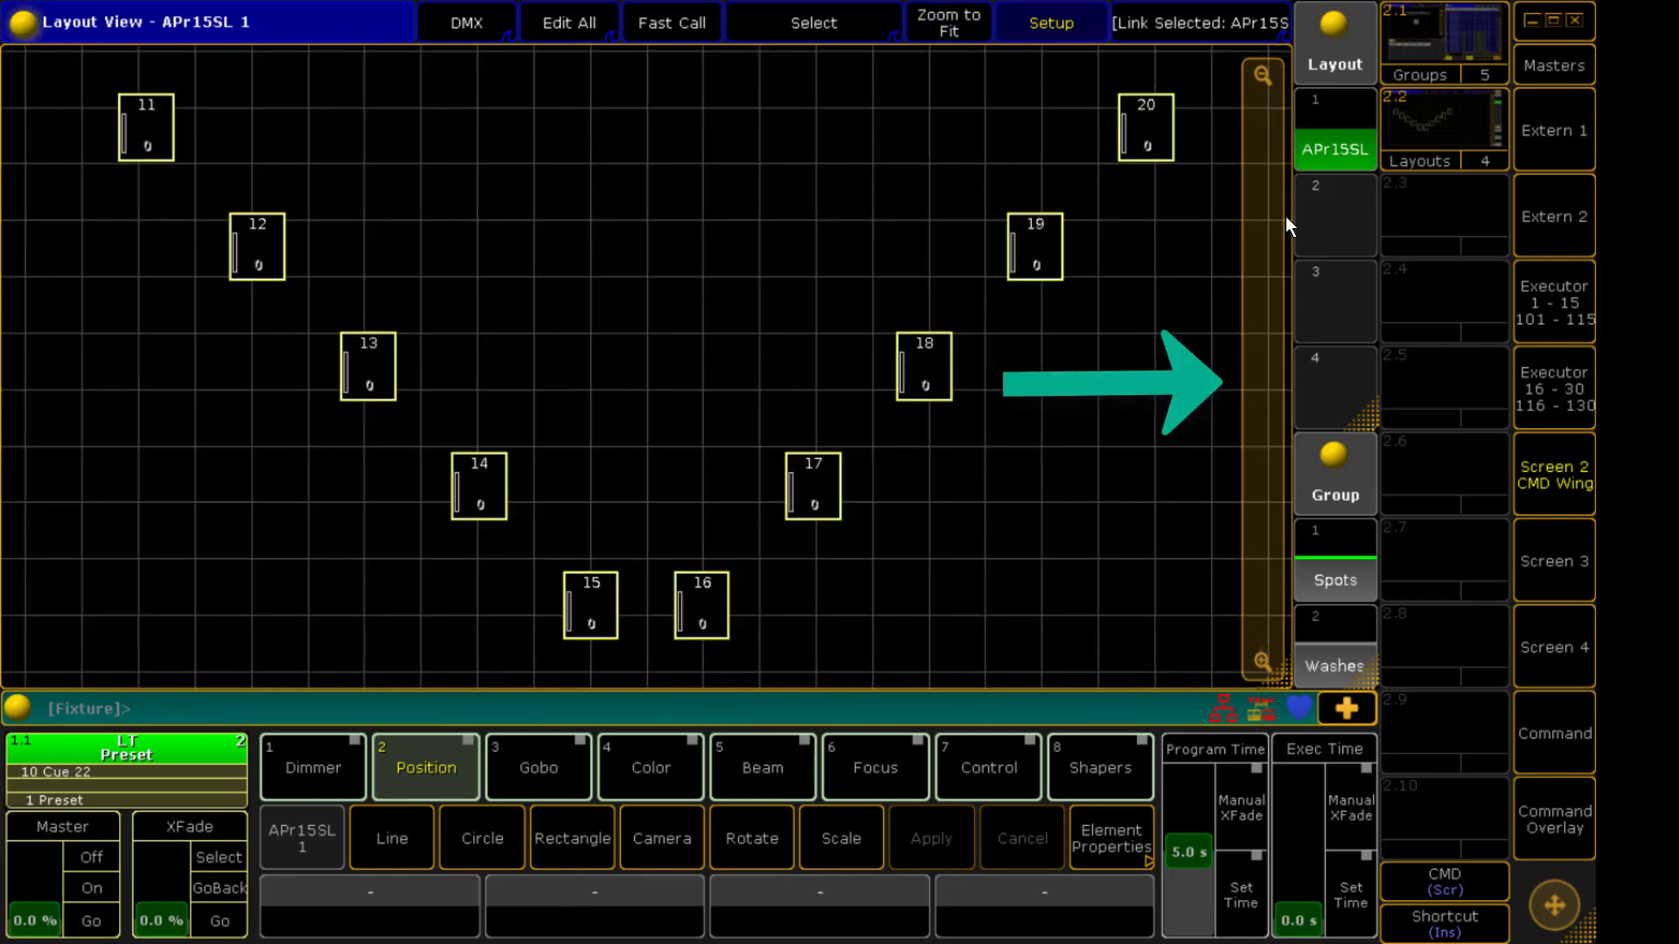
pyautogui.moveTo(1275, 231)
pyautogui.mouseDown()
pyautogui.moveTo(1273, 256)
pyautogui.moveTo(1273, 191)
pyautogui.moveTo(1267, 208)
pyautogui.mouseUp()
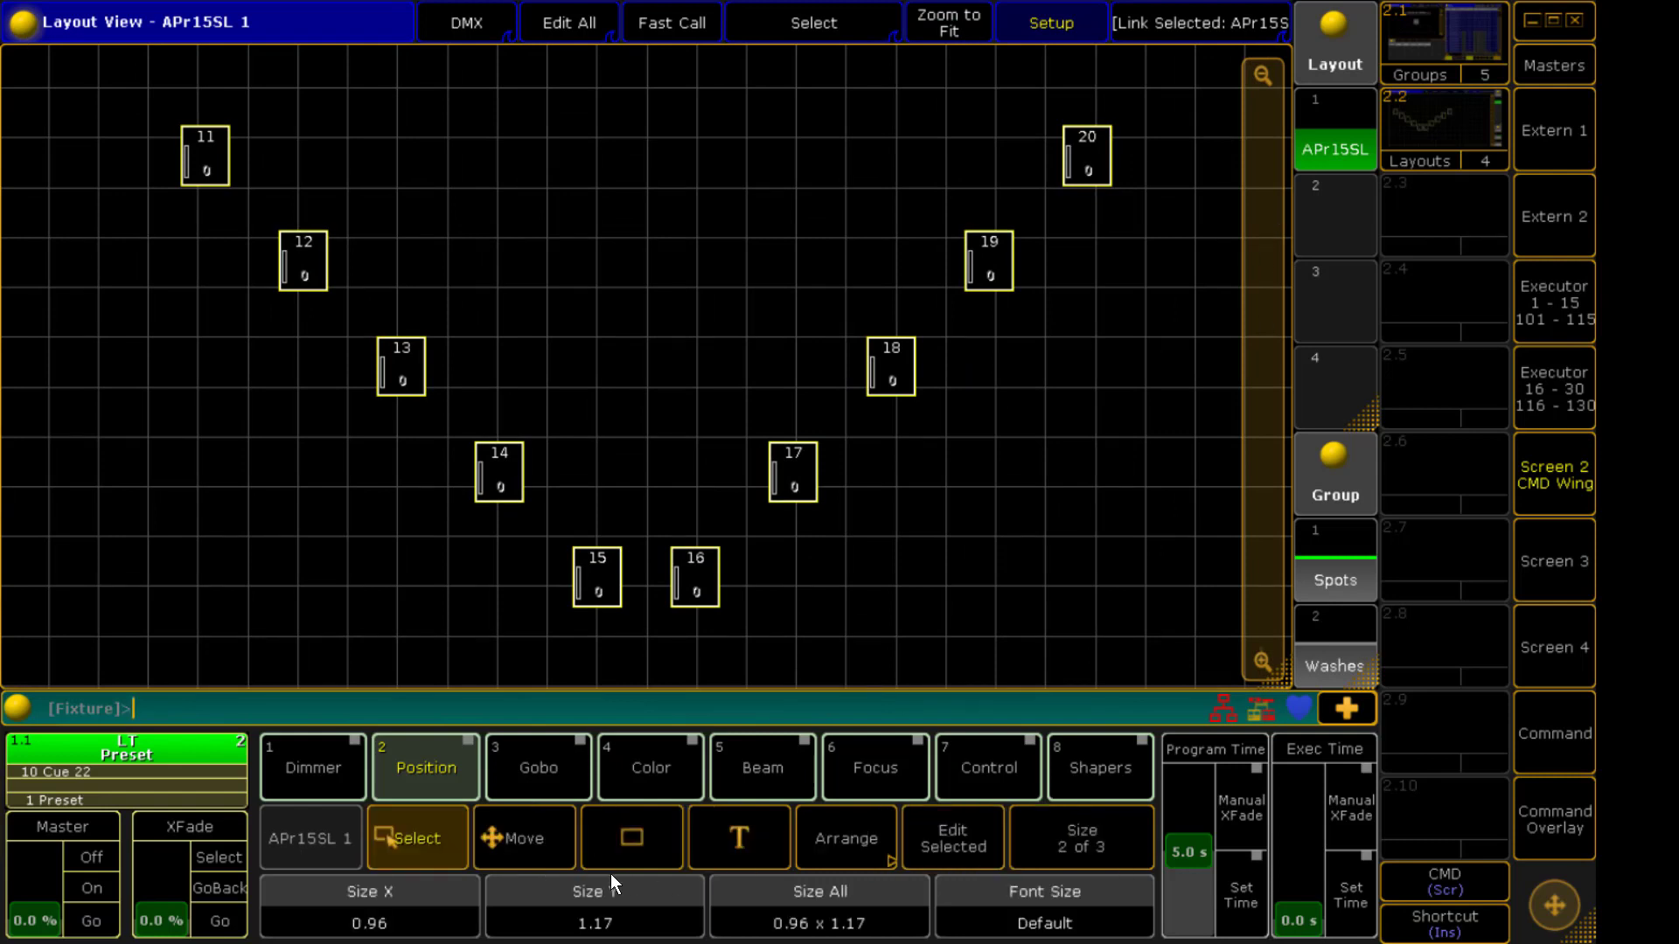
pyautogui.click(627, 841)
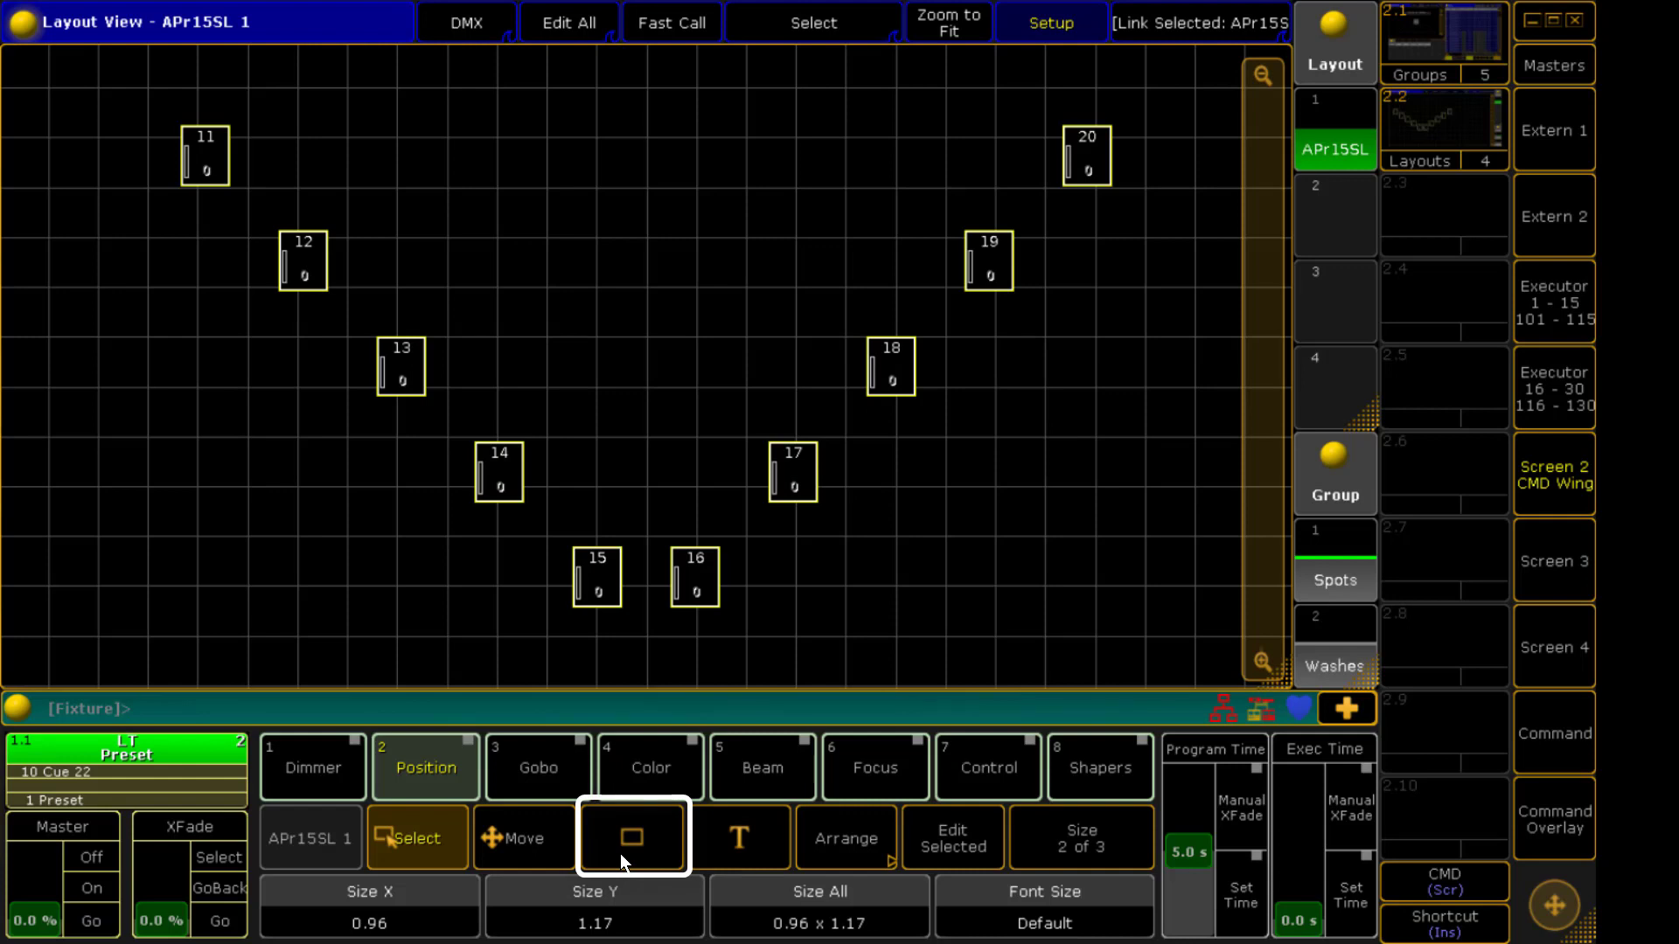
pyautogui.click(621, 853)
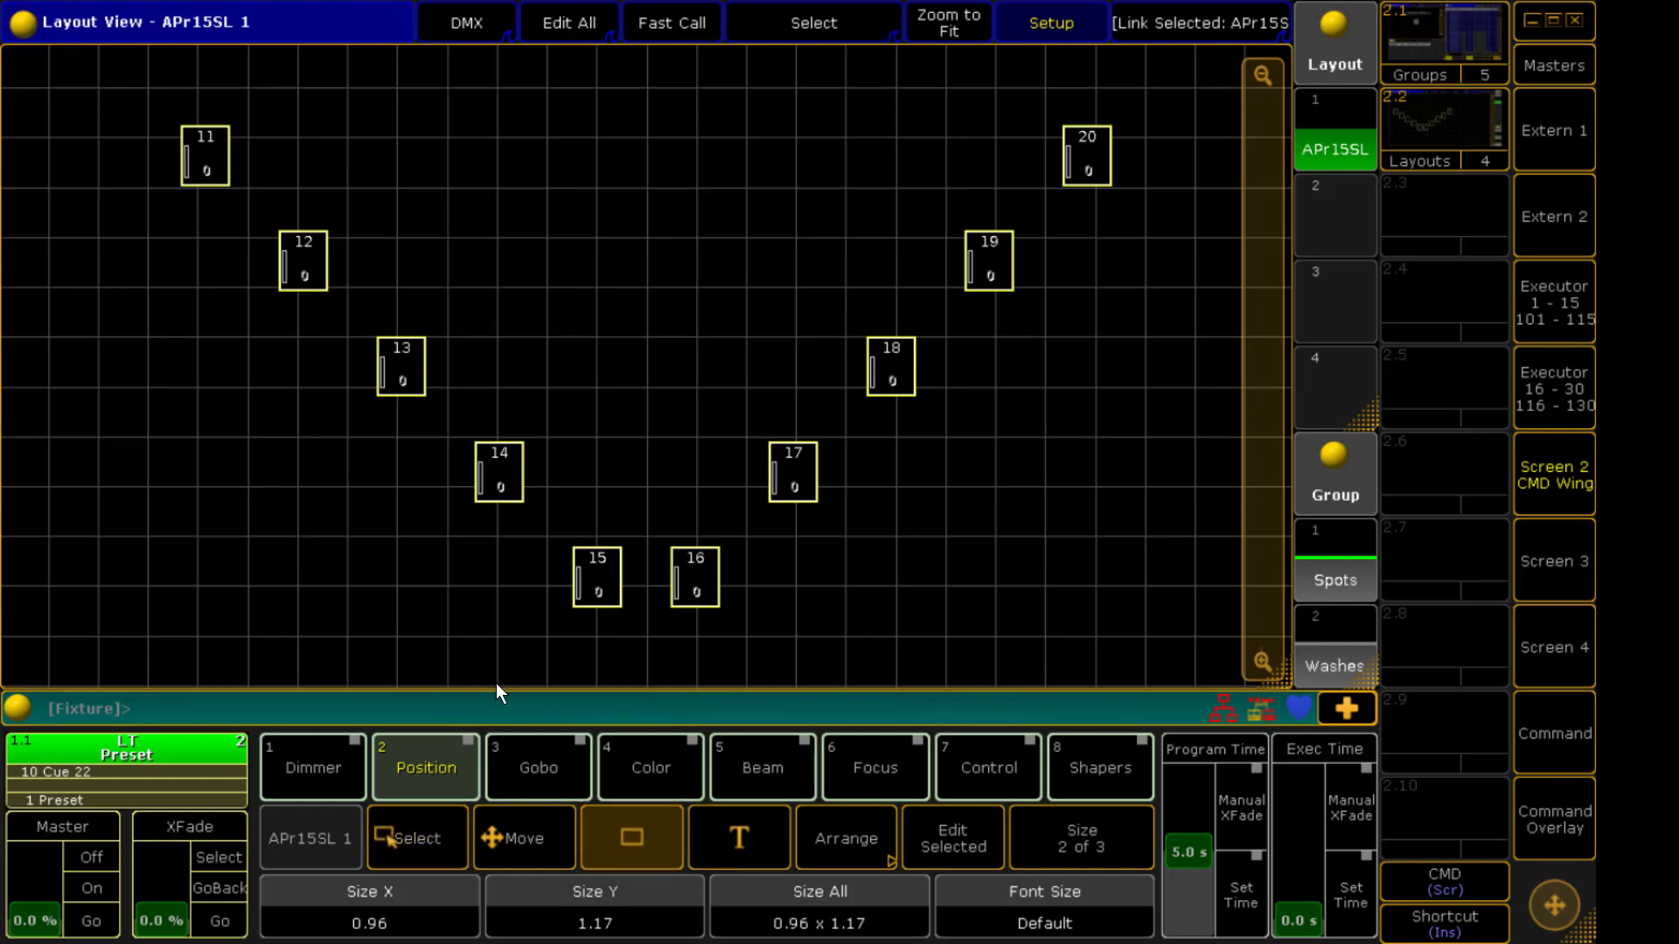
pyautogui.moveTo(440, 415); pyautogui.dragTo(873, 659)
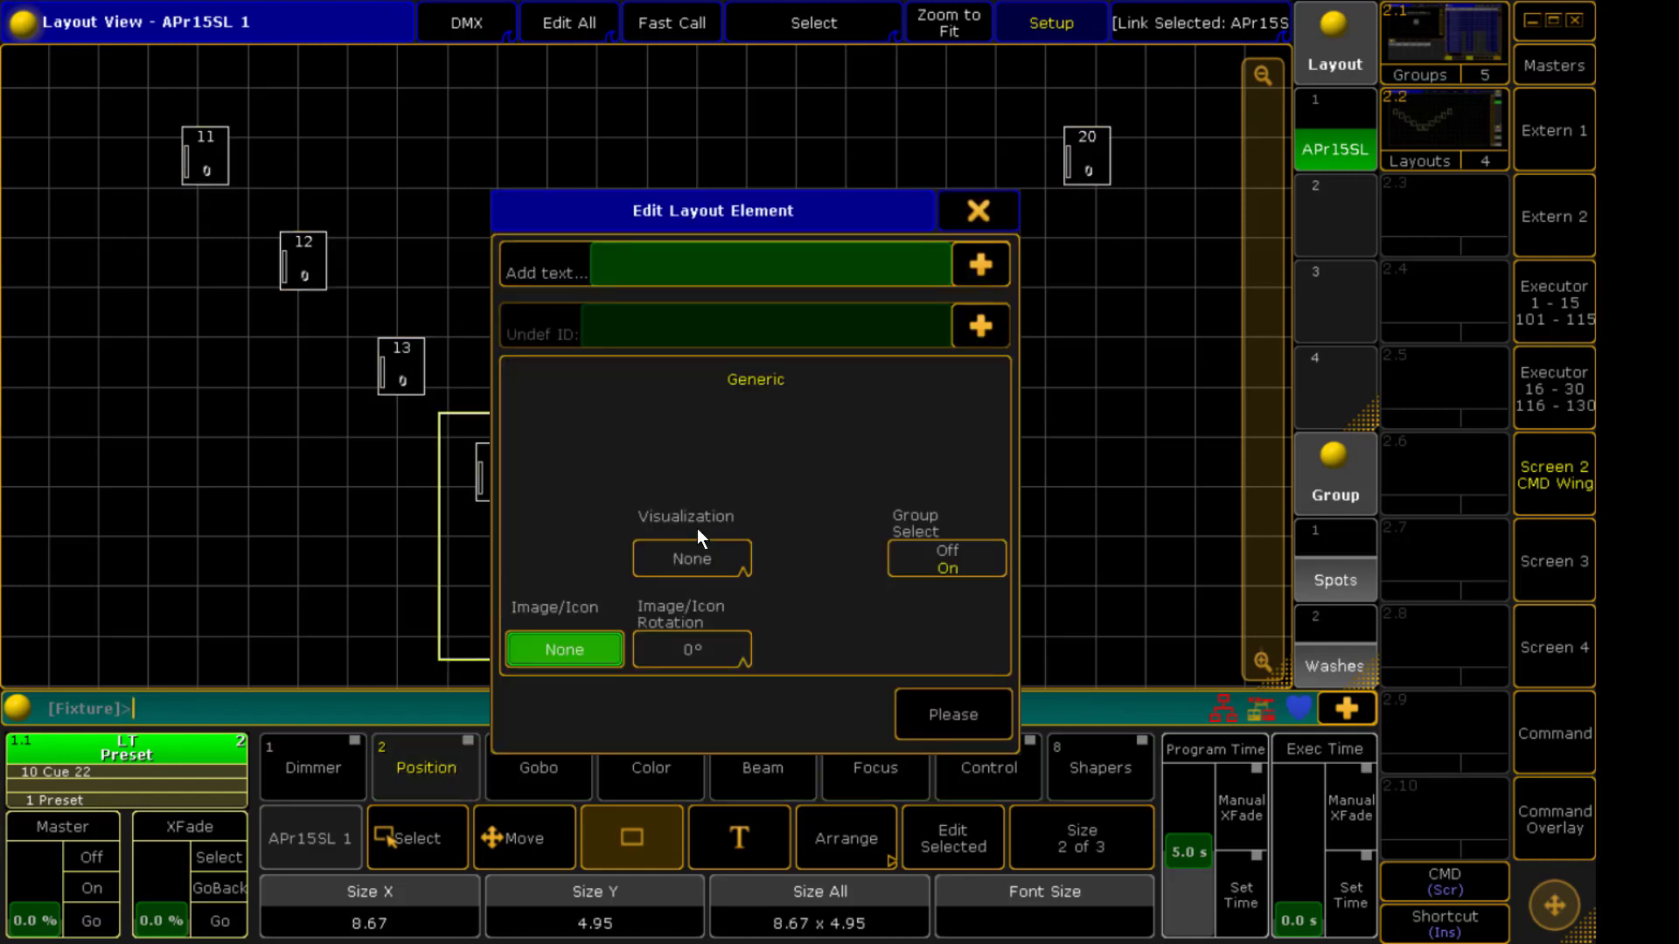
pyautogui.write('A BOX')
pyautogui.click(963, 721)
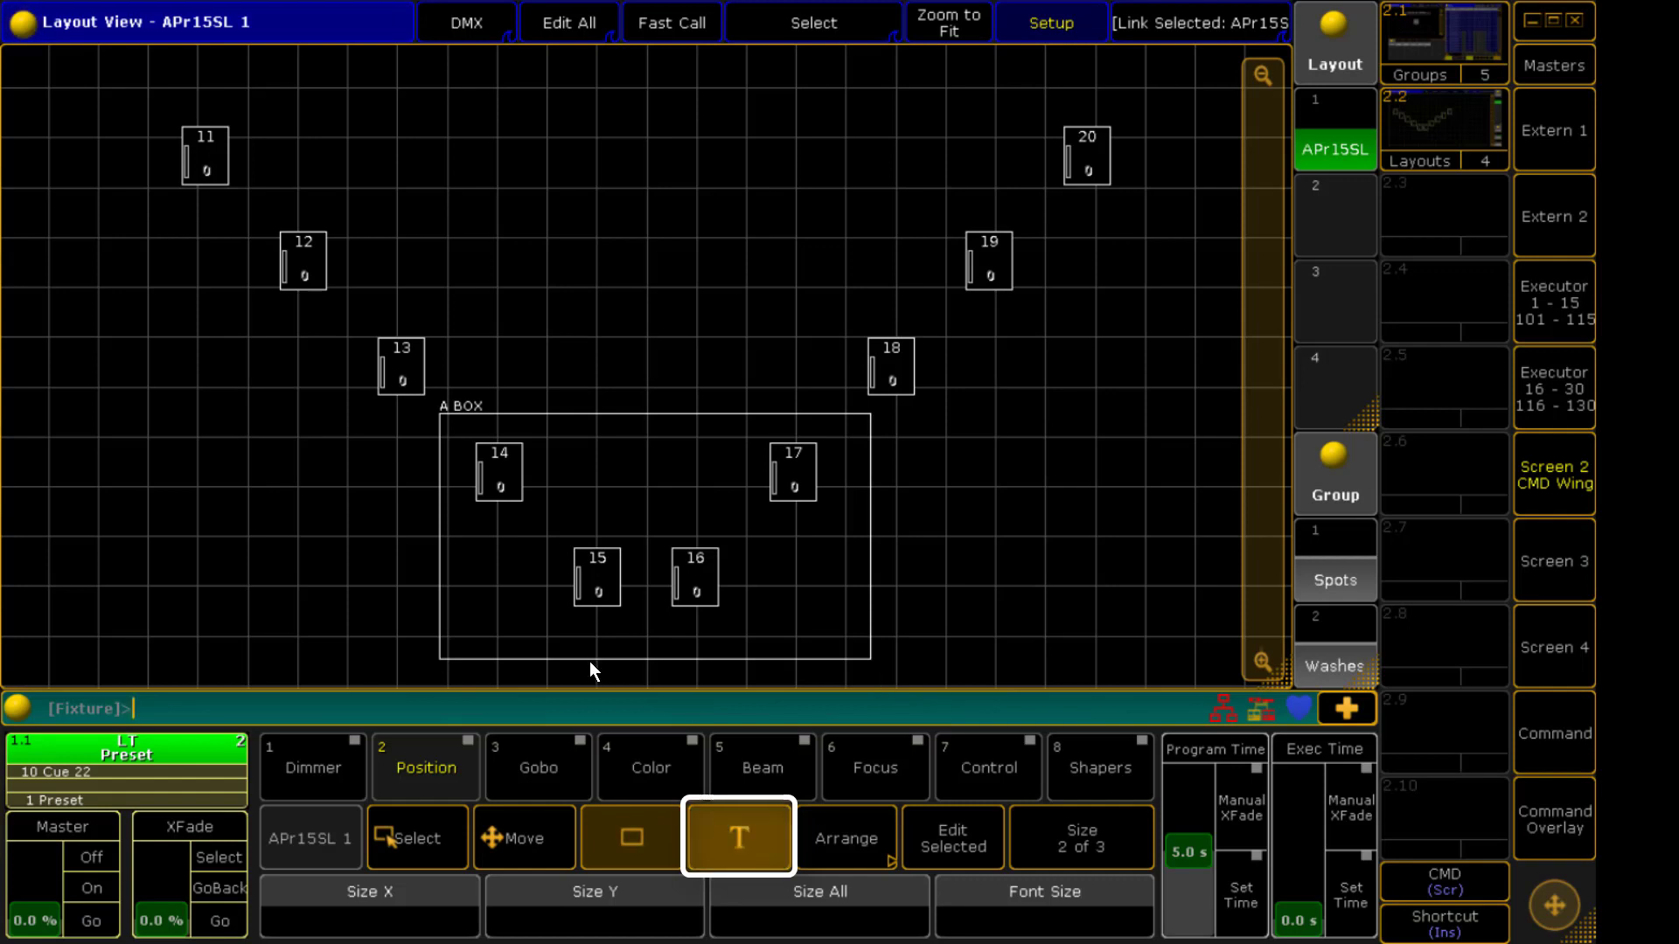
# Draw a text element above the fixtures and enter TEXT as its content
pyautogui.moveTo(516, 94); pyautogui.dragTo(830, 215)
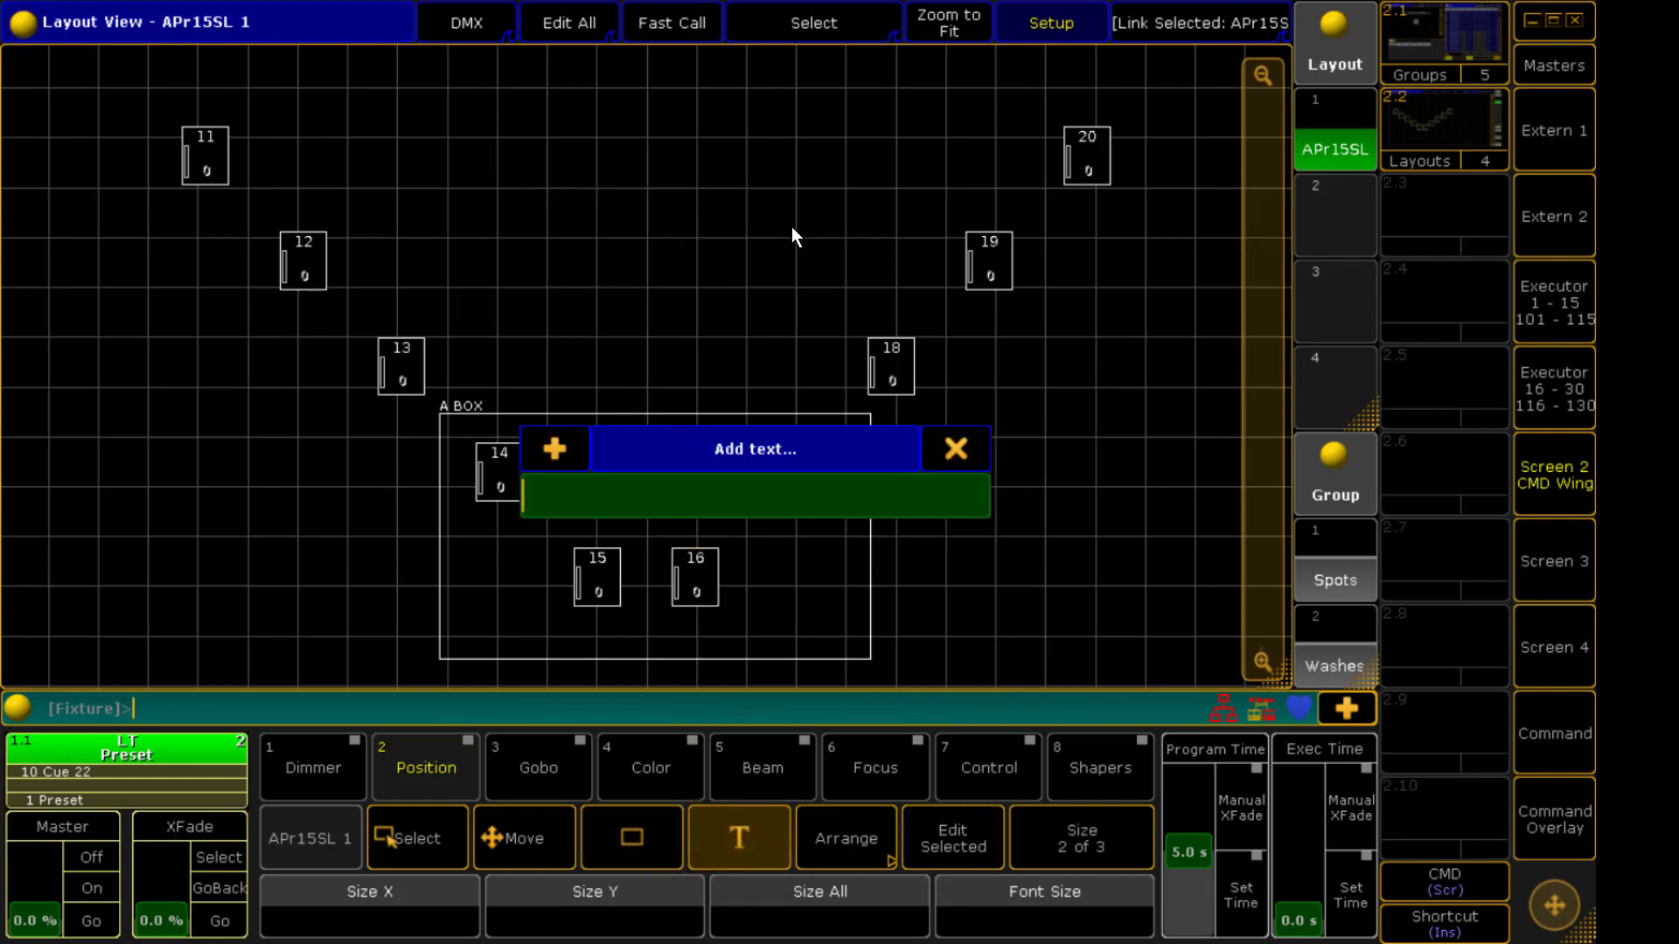
pyautogui.write('TEXT')
pyautogui.press('Return')
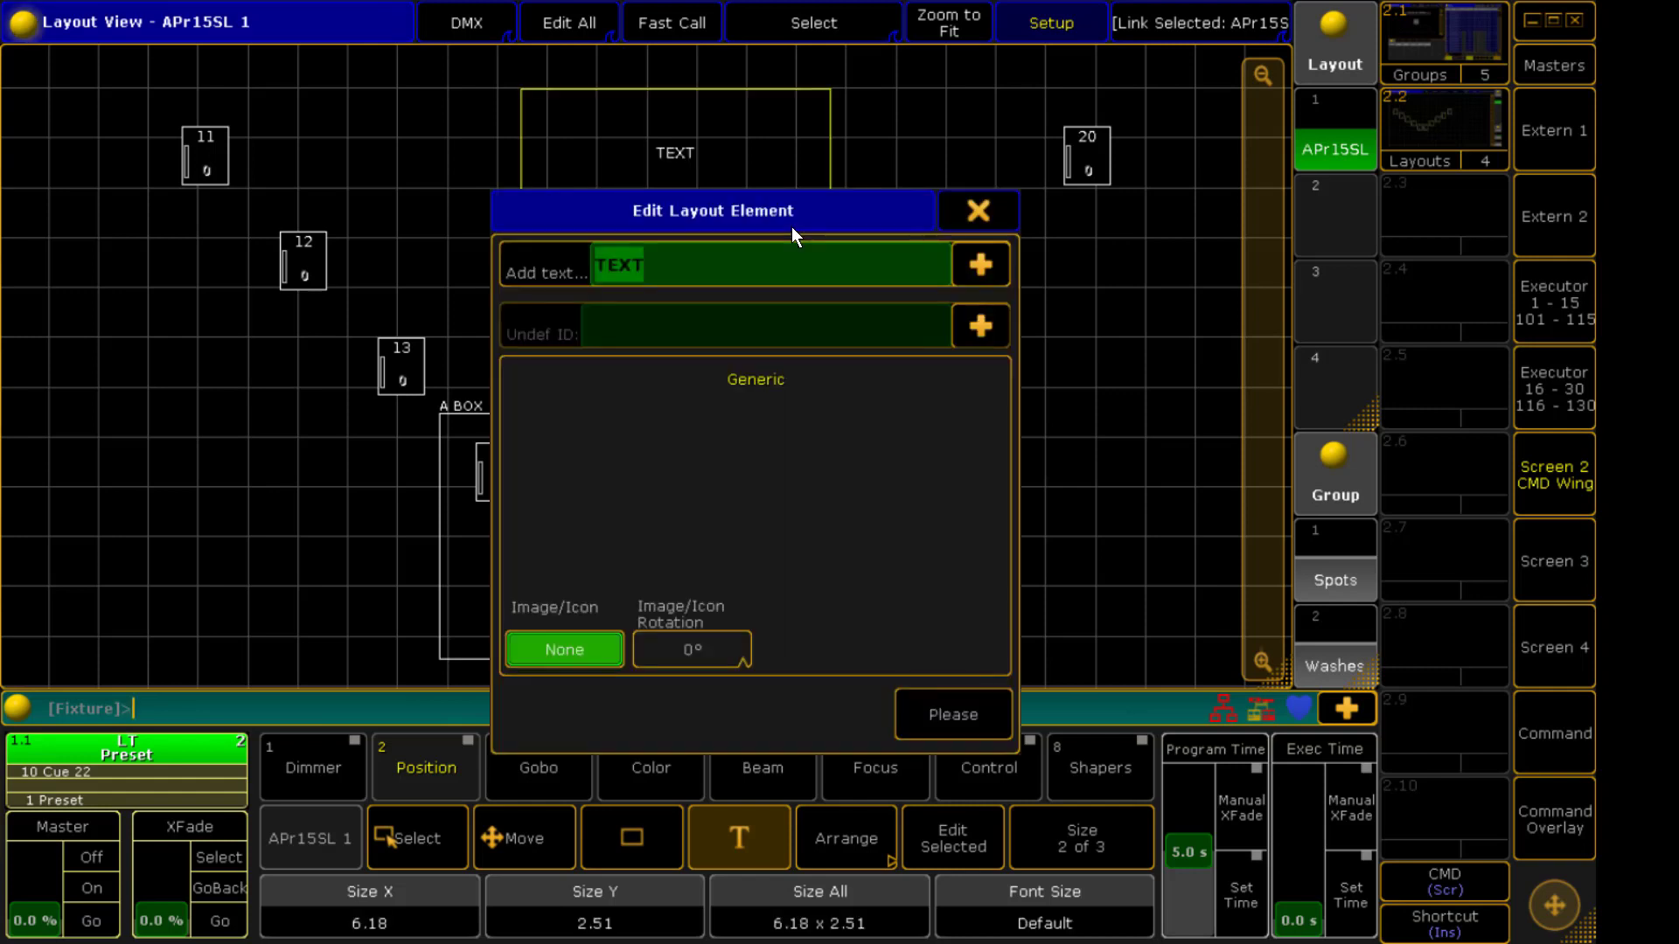
pyautogui.click(1119, 505)
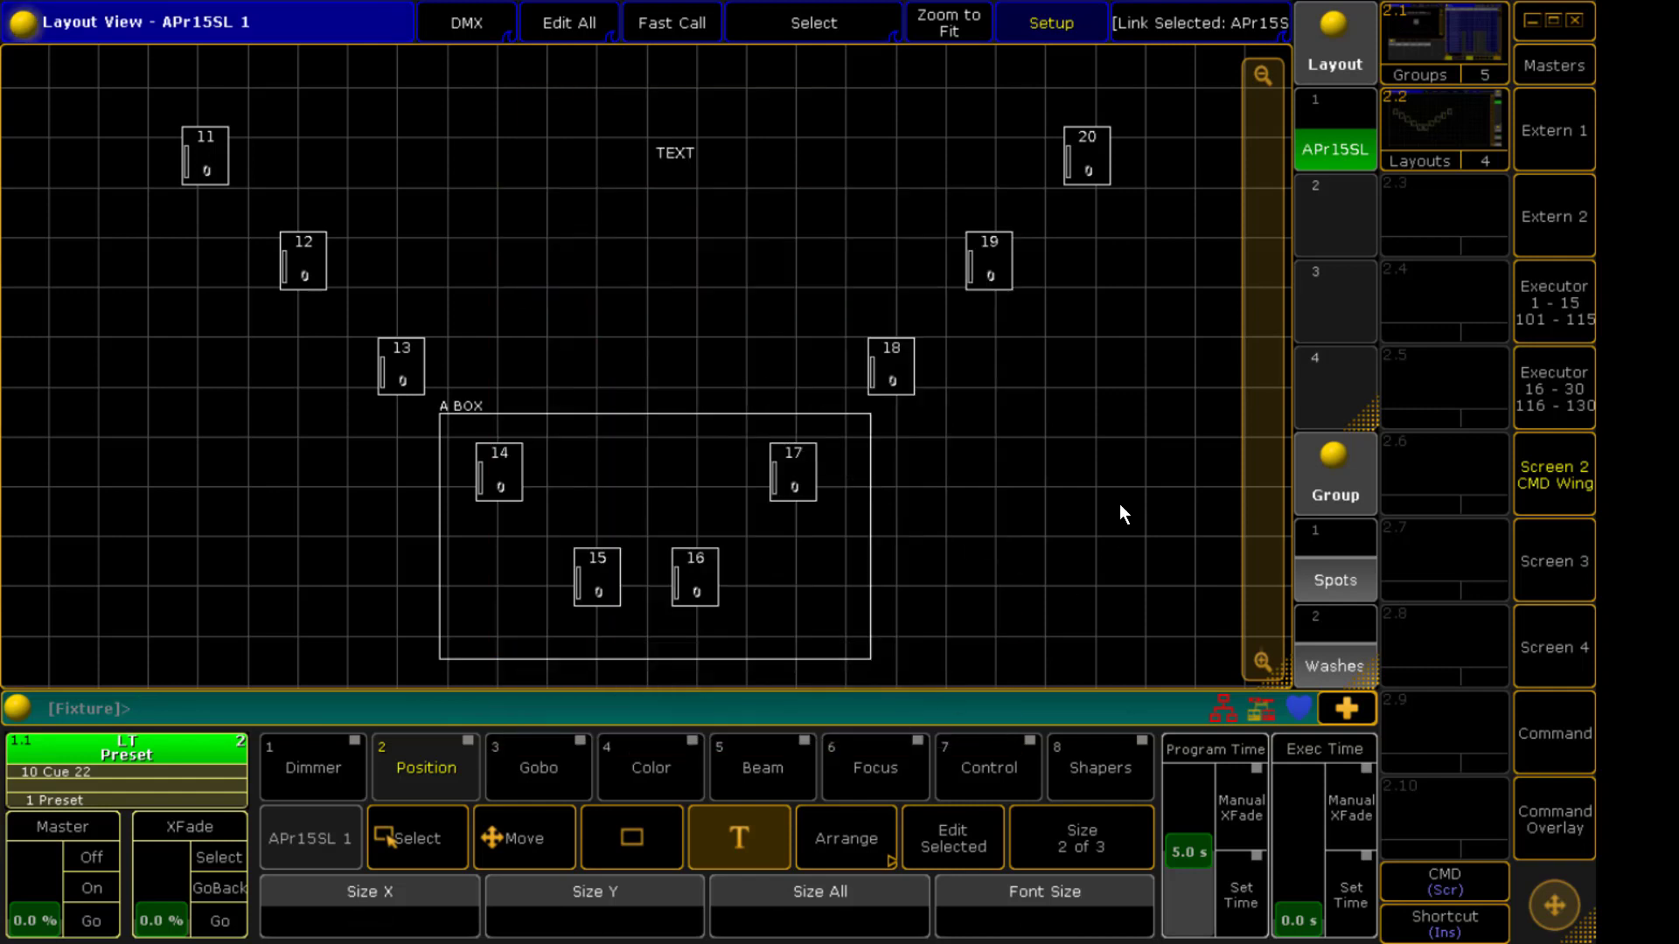
# Select the TEXT element and set its font size to Big
pyautogui.moveTo(731, 192); pyautogui.dragTo(714, 210)
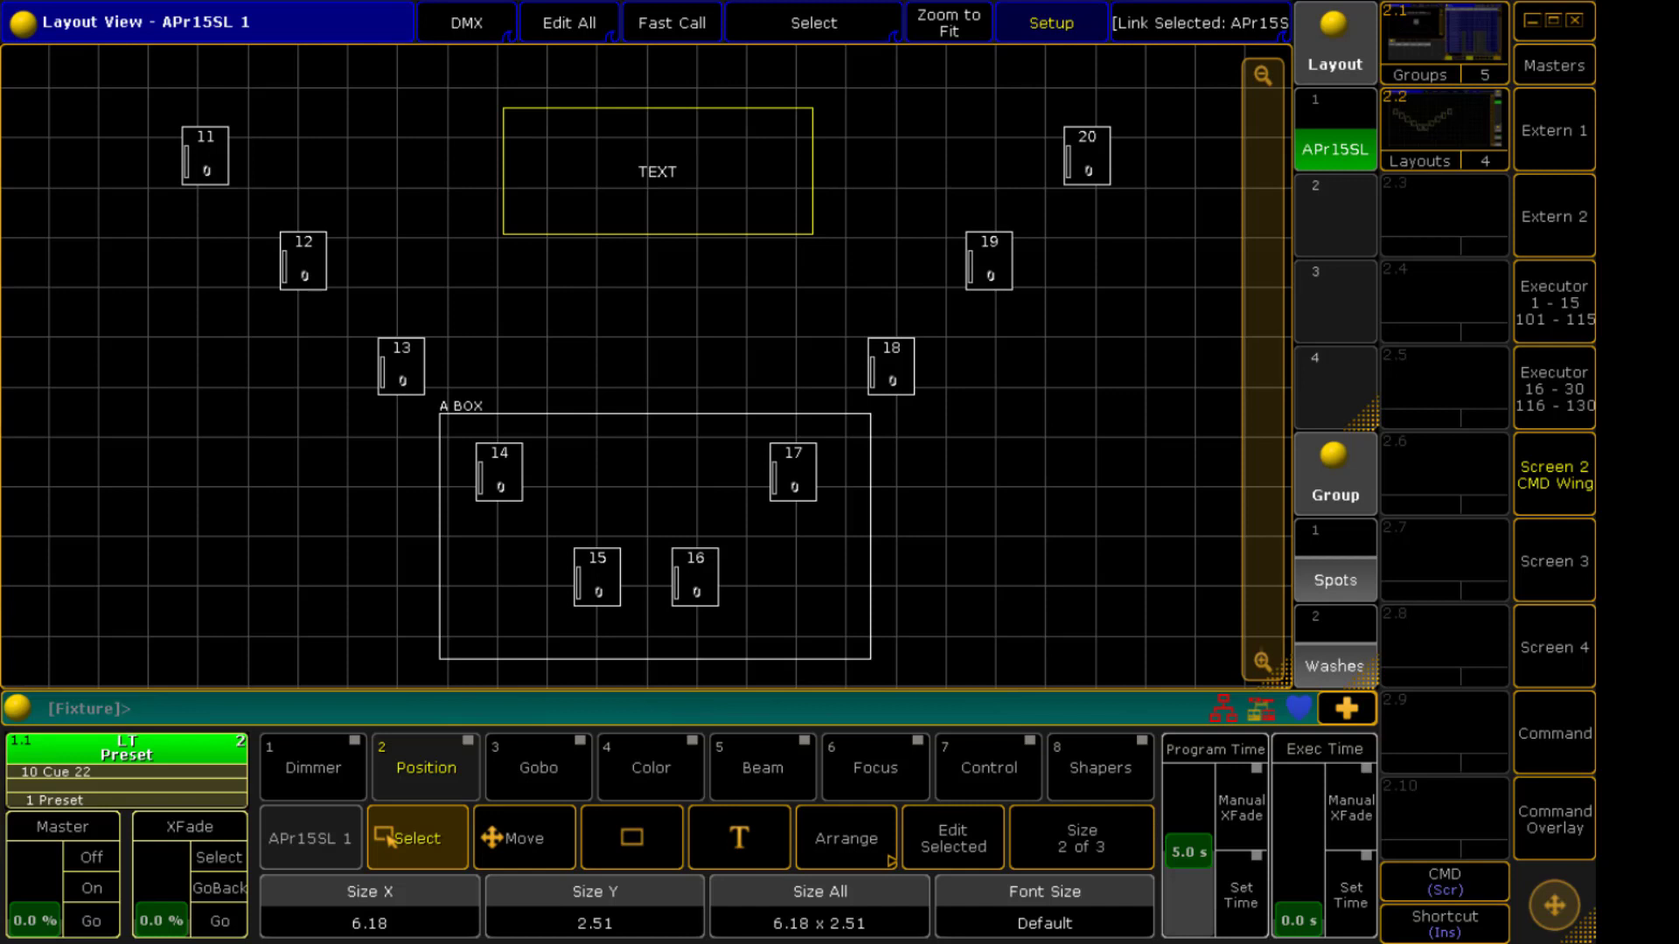
pyautogui.scroll(1, 1044, 922)
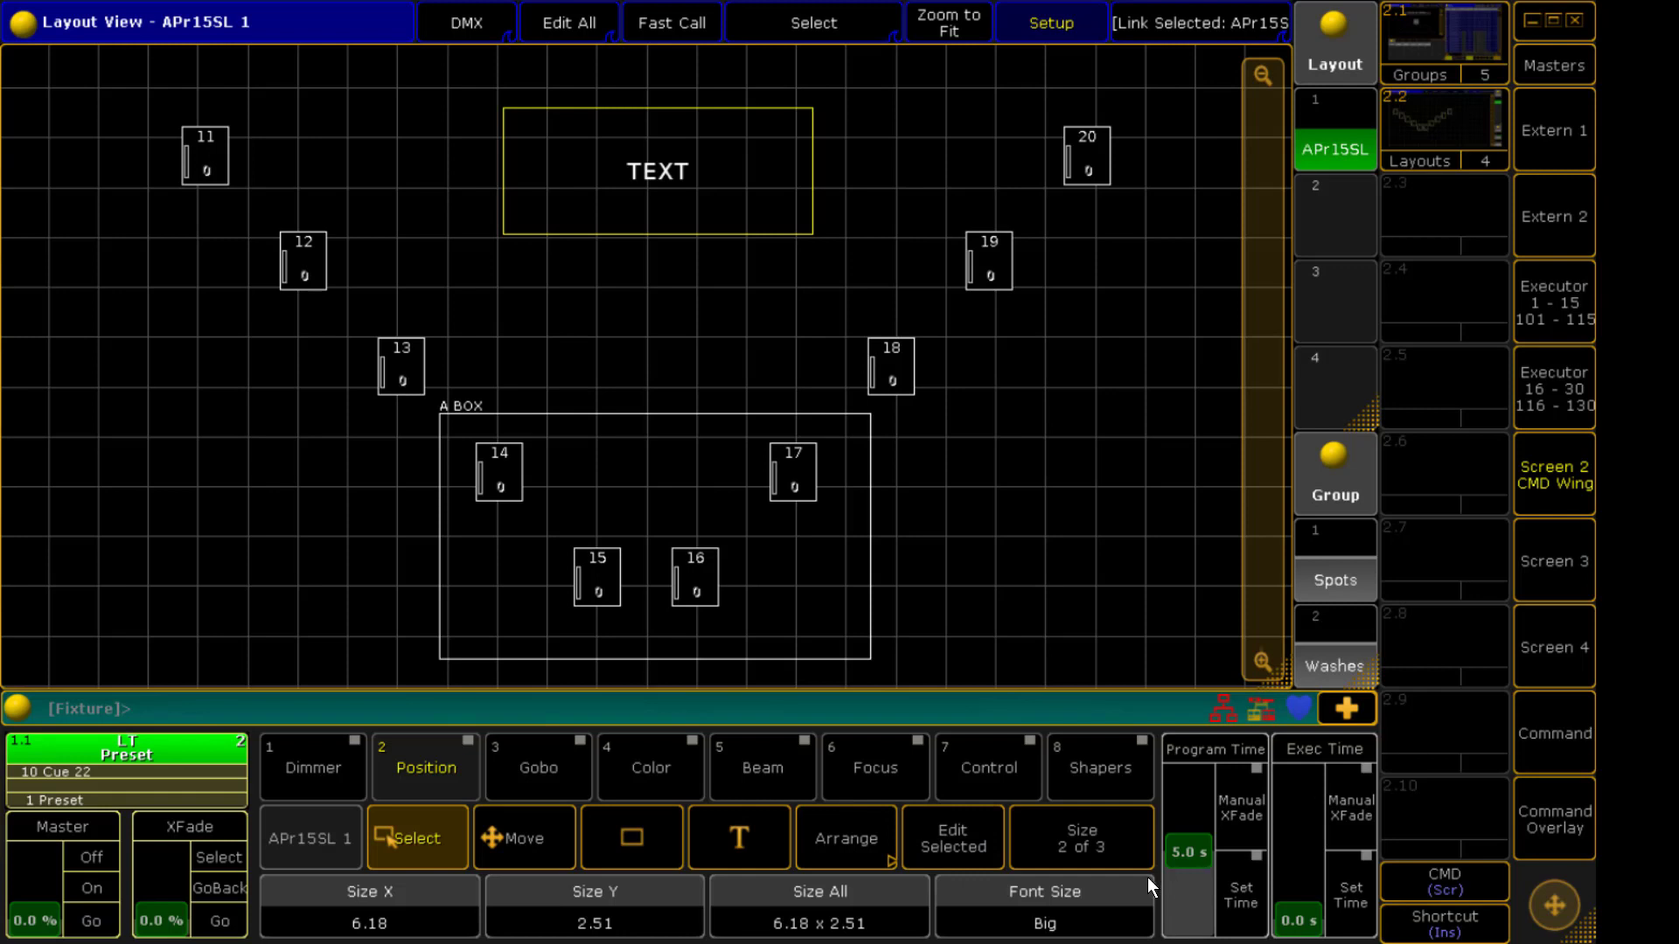
# Set the A BOX rectangle's background colour to blue, 8 0 196
pyautogui.click(655, 490)
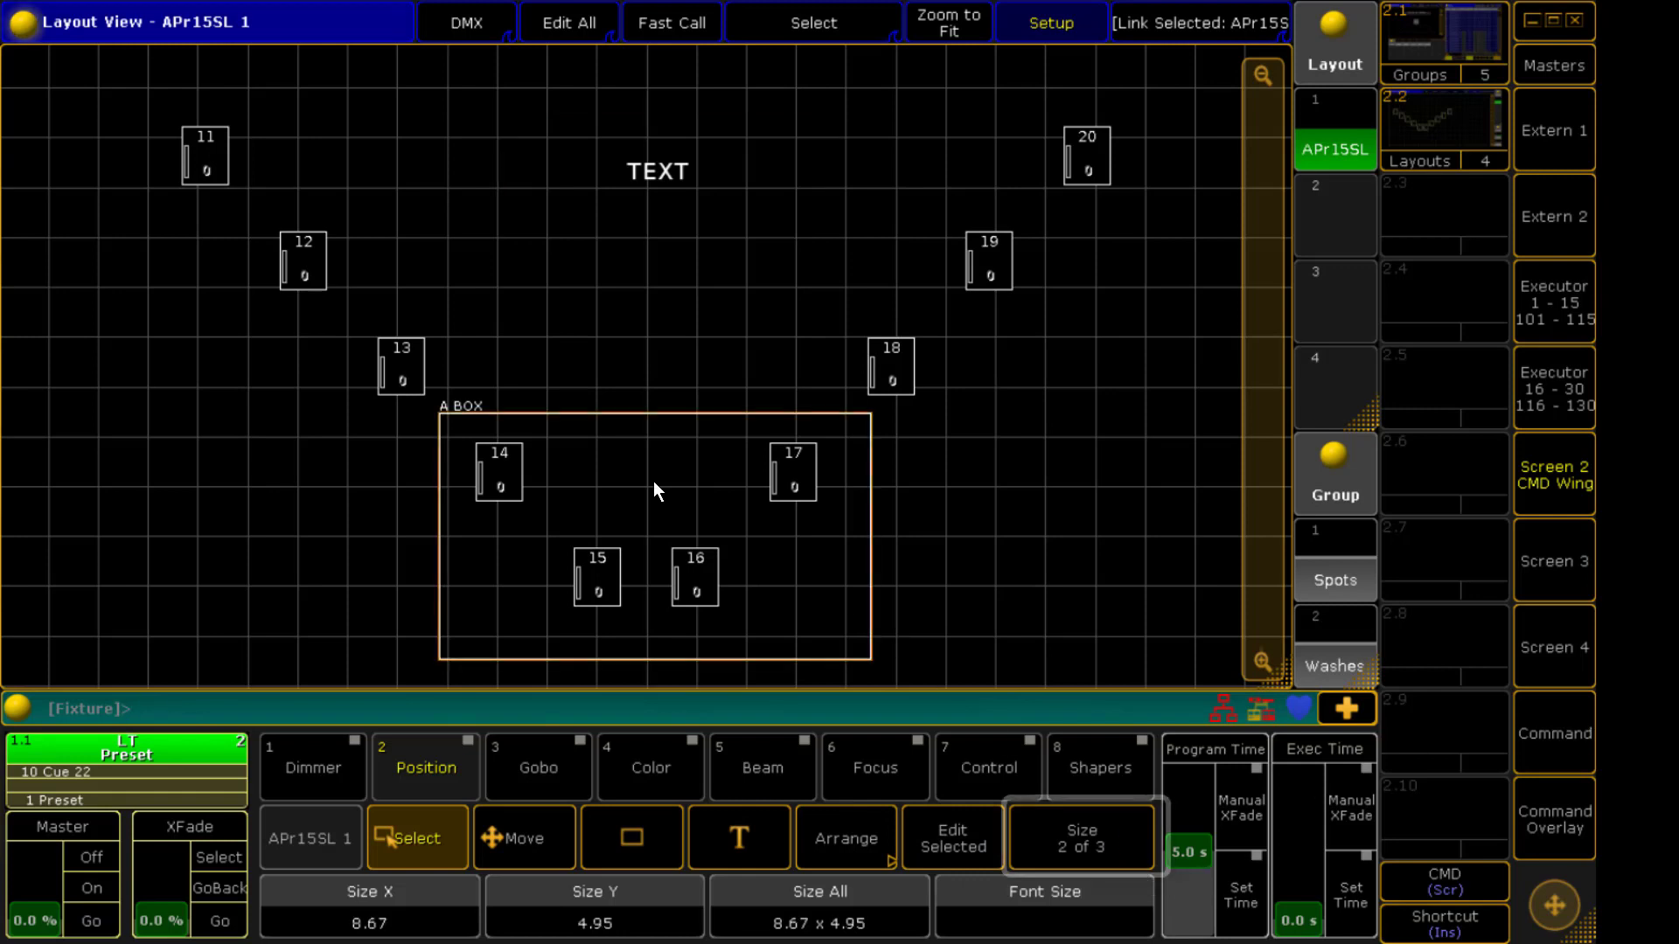
pyautogui.click(1131, 839)
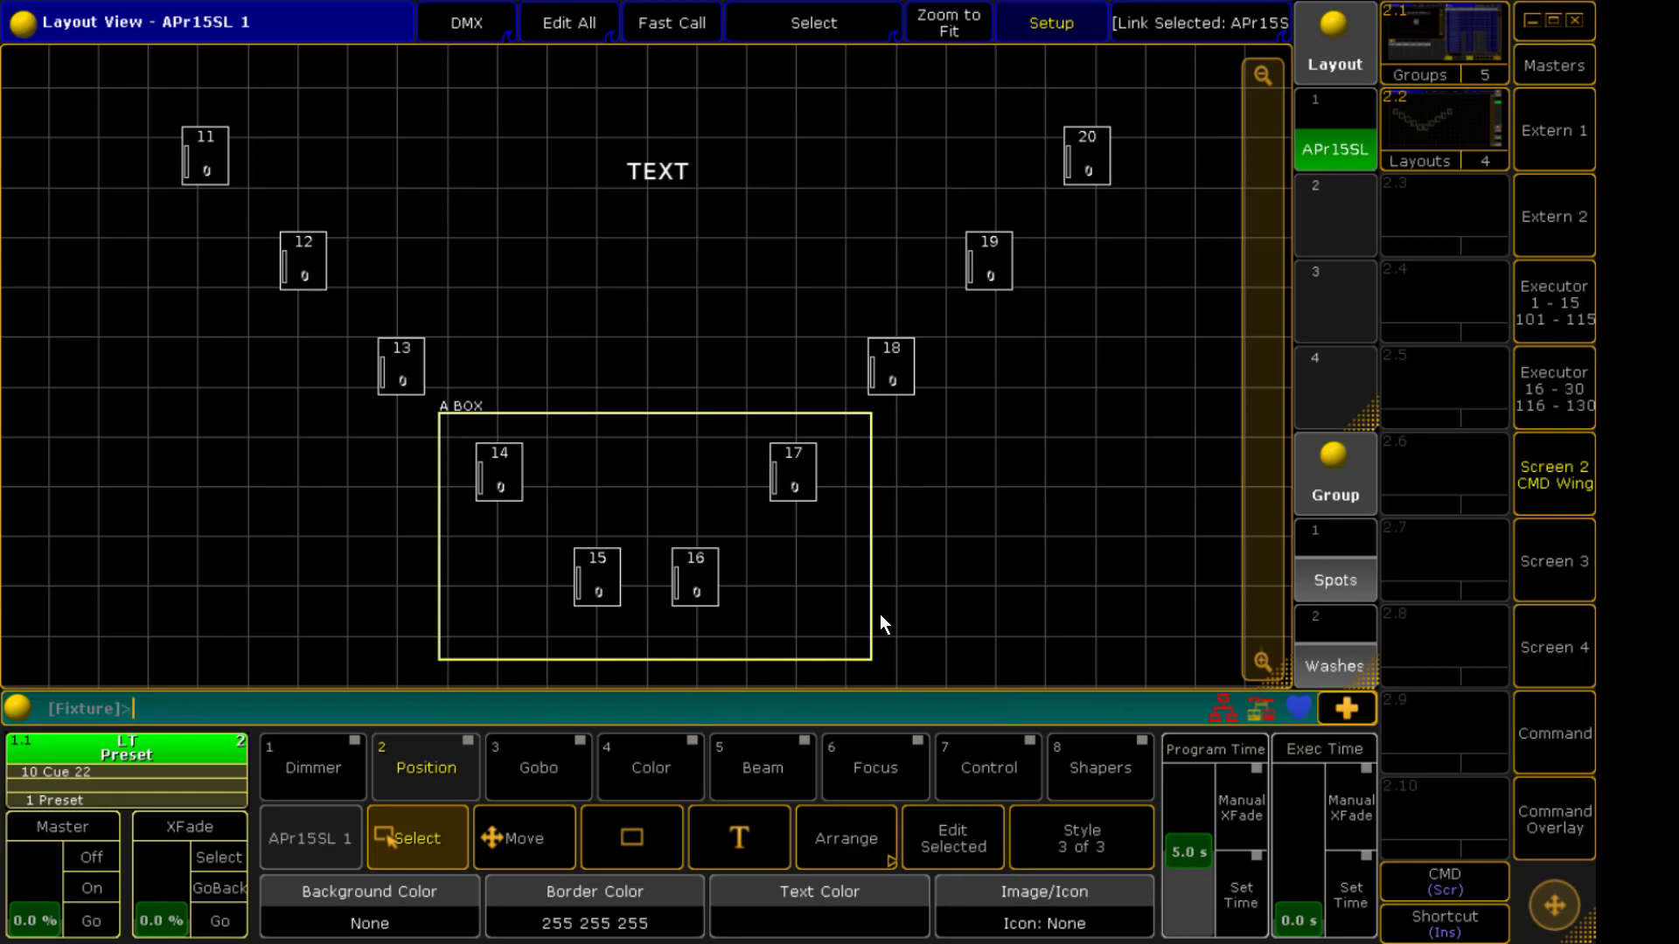
pyautogui.click(453, 889)
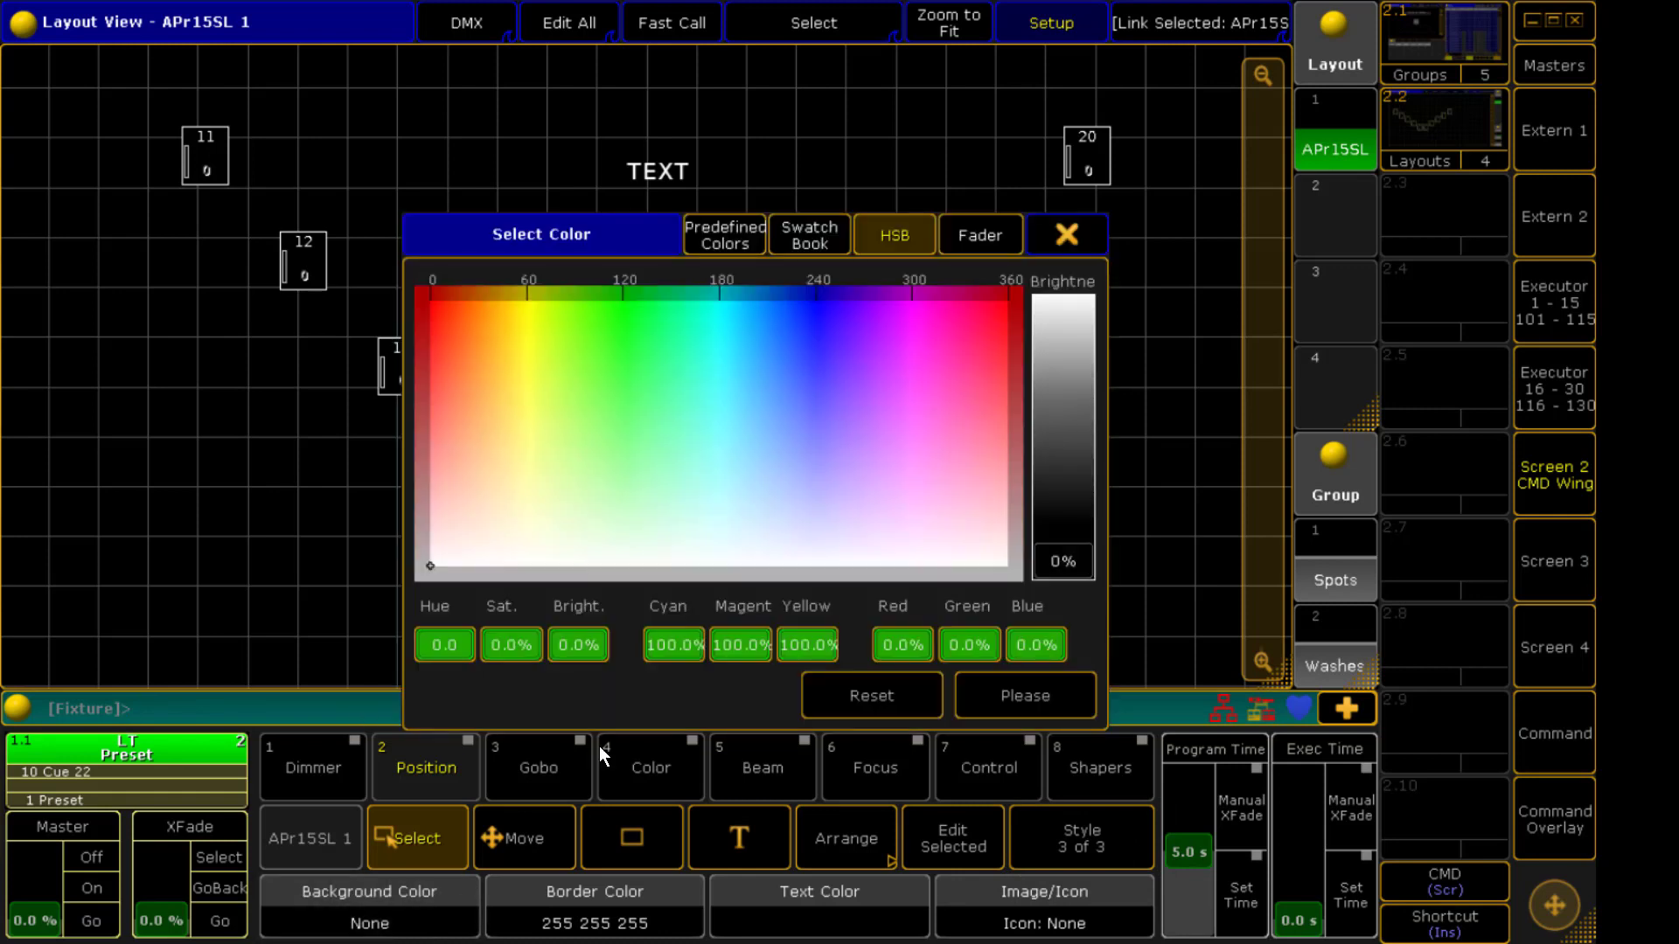
pyautogui.moveTo(802, 446); pyautogui.dragTo(819, 297)
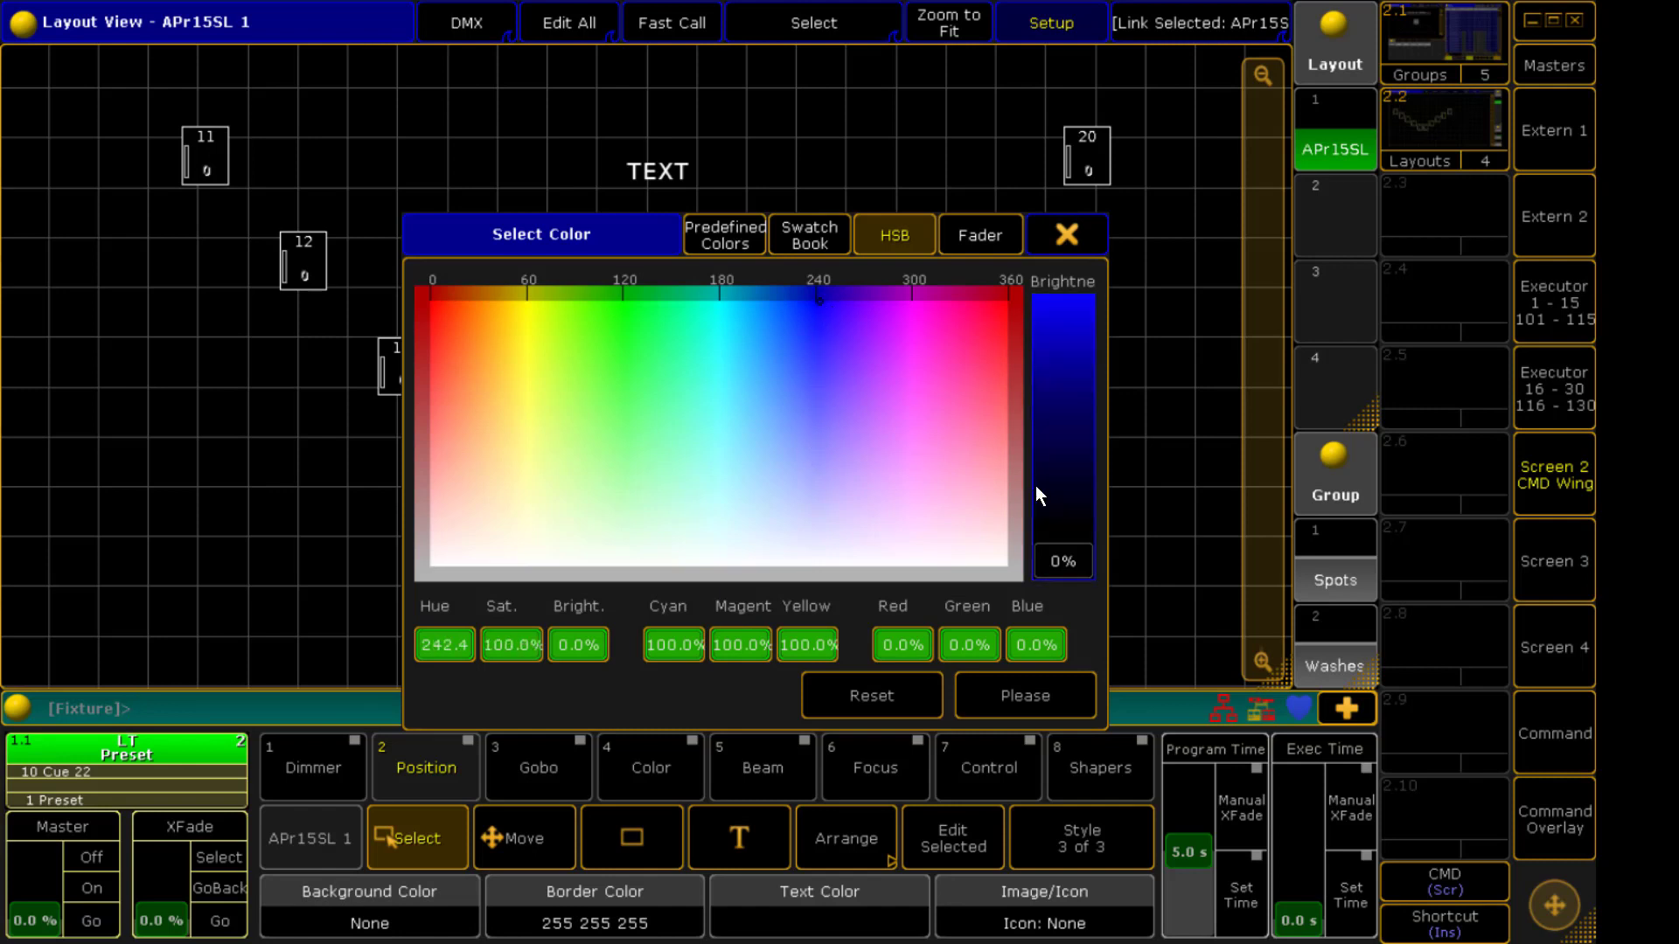
pyautogui.moveTo(1036, 495); pyautogui.dragTo(1062, 367)
pyautogui.click(1011, 693)
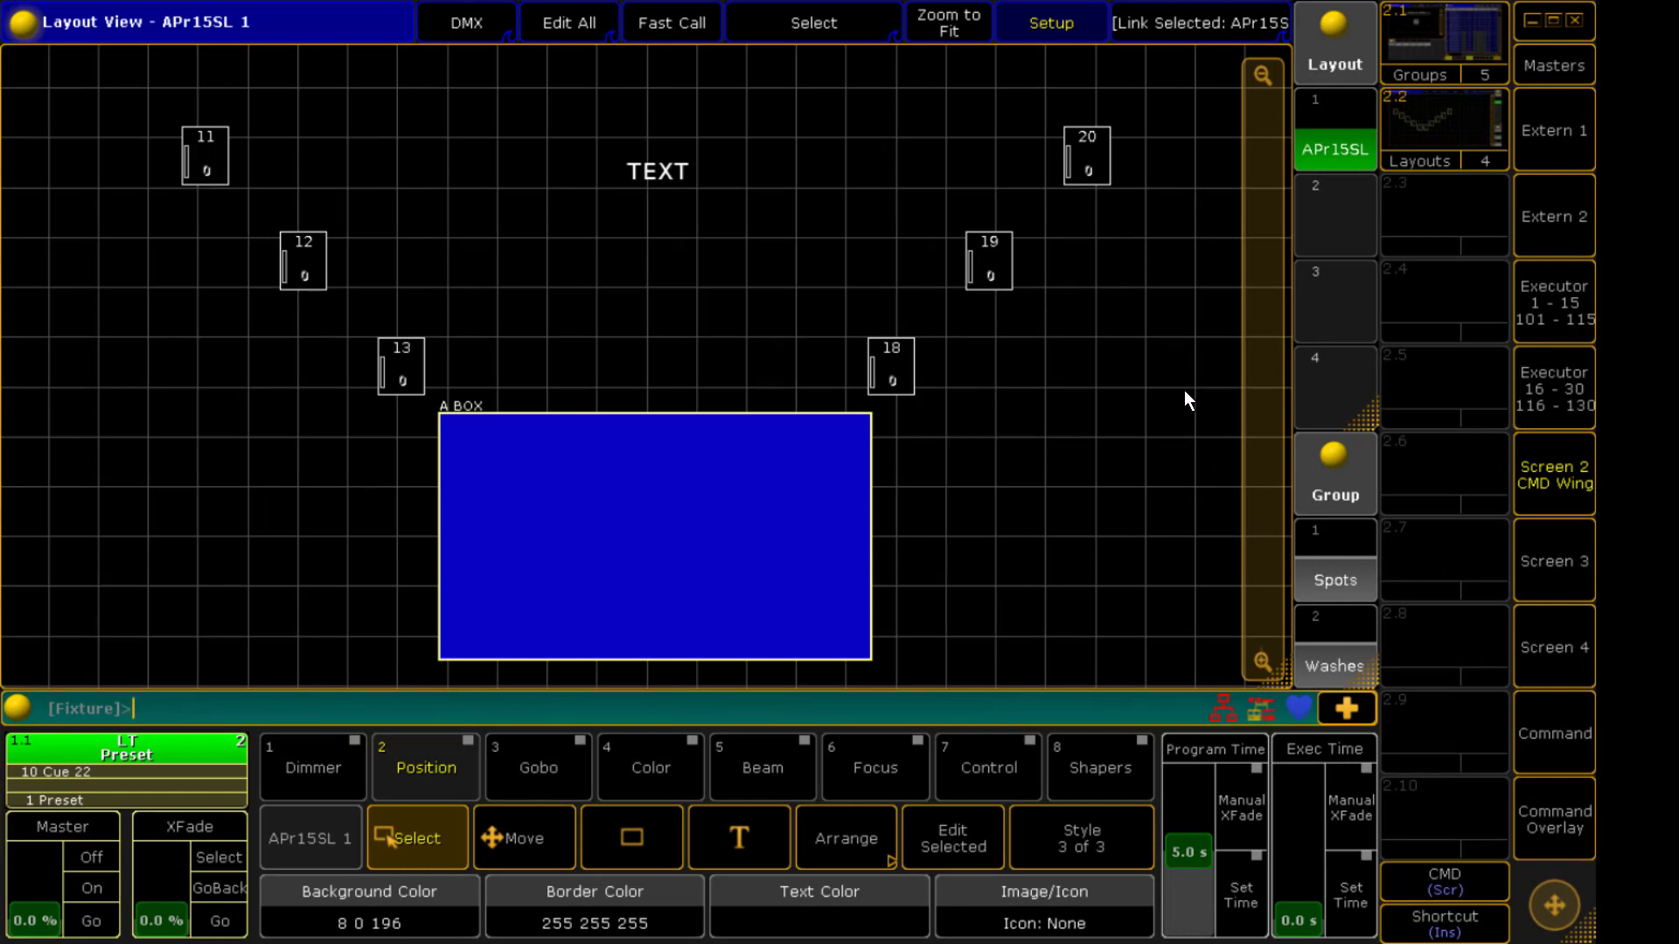
# Assign the Spots group to the layout and place its group element to the left of the box
pyautogui.click(843, 27)
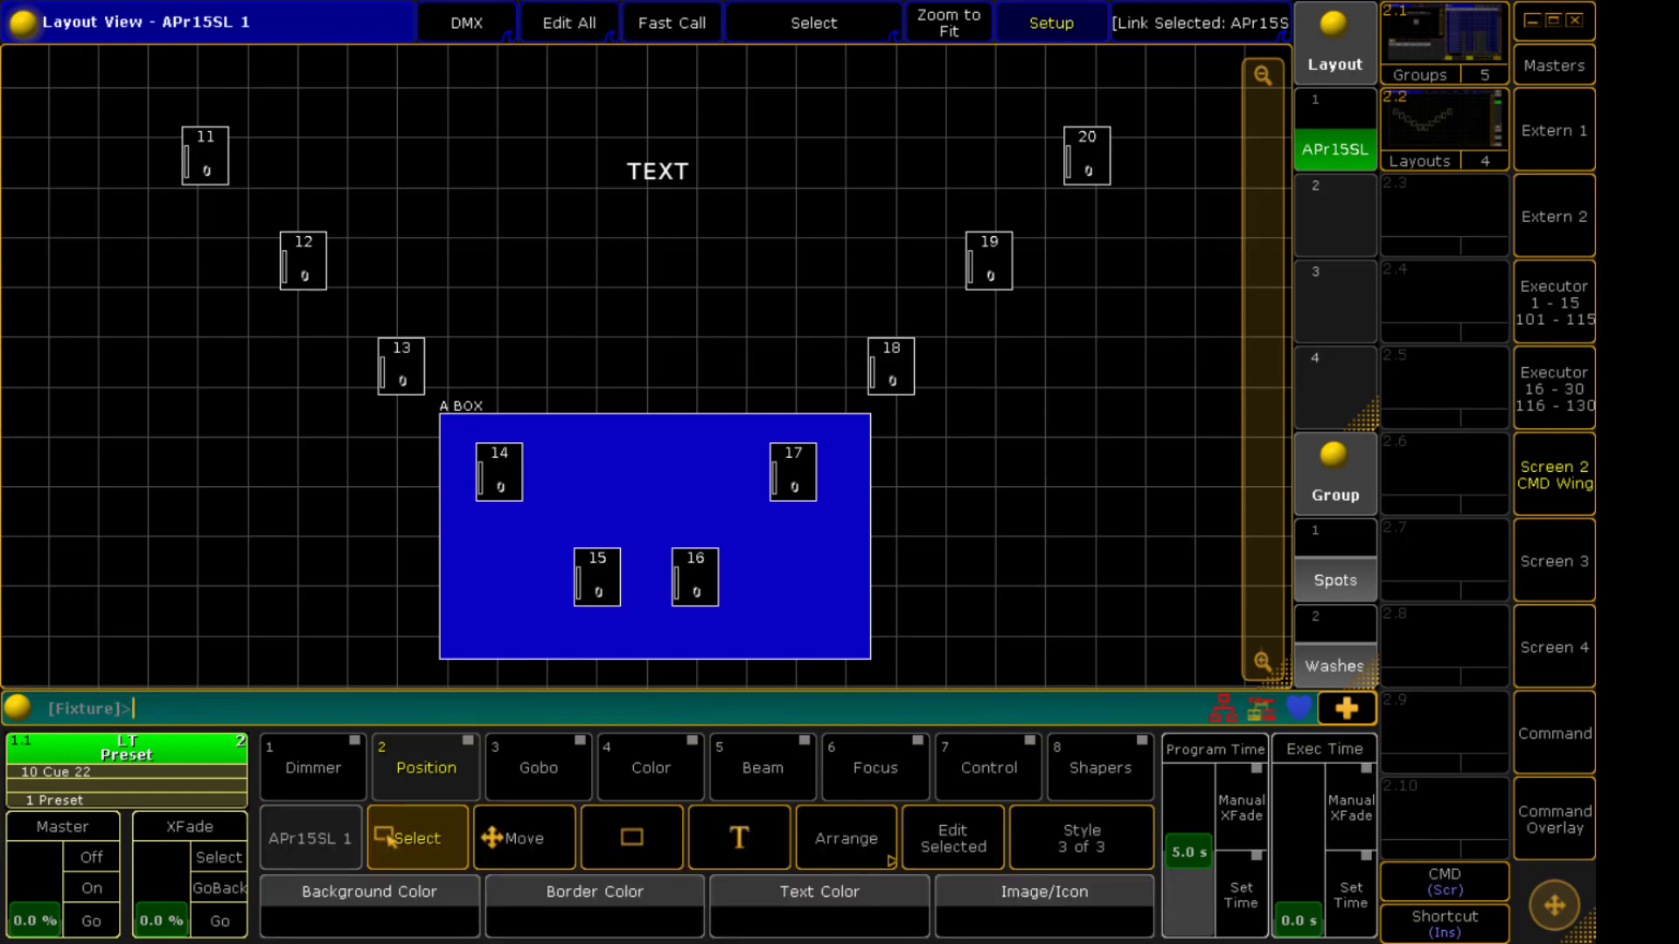
pyautogui.press('a')
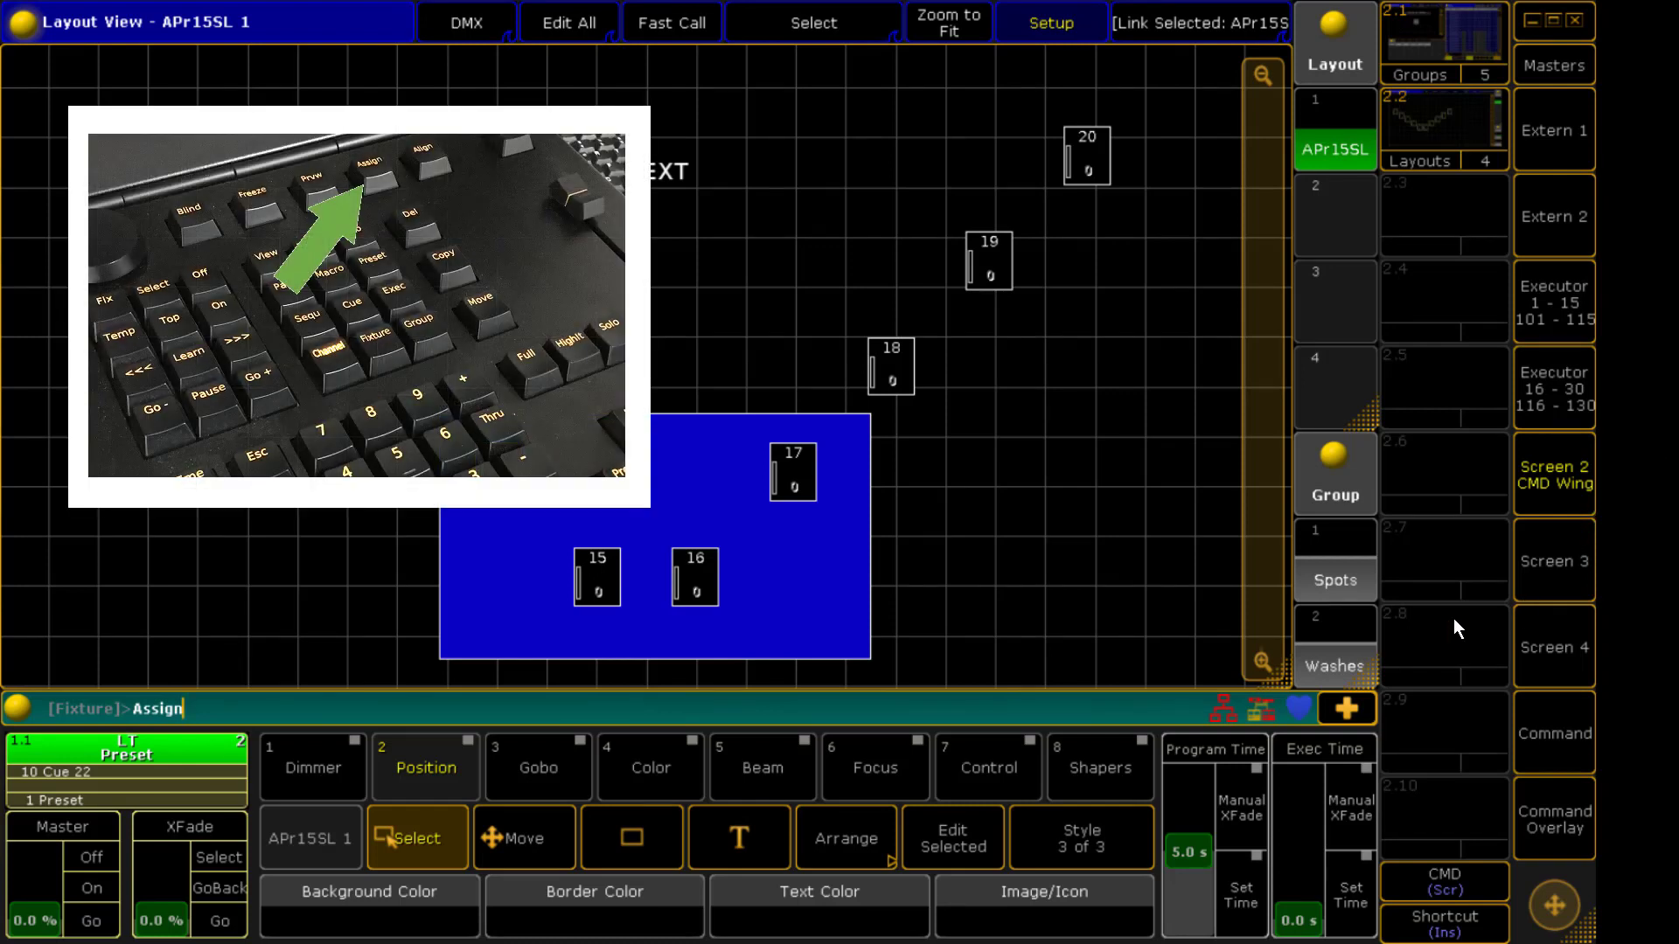
pyautogui.click(1331, 586)
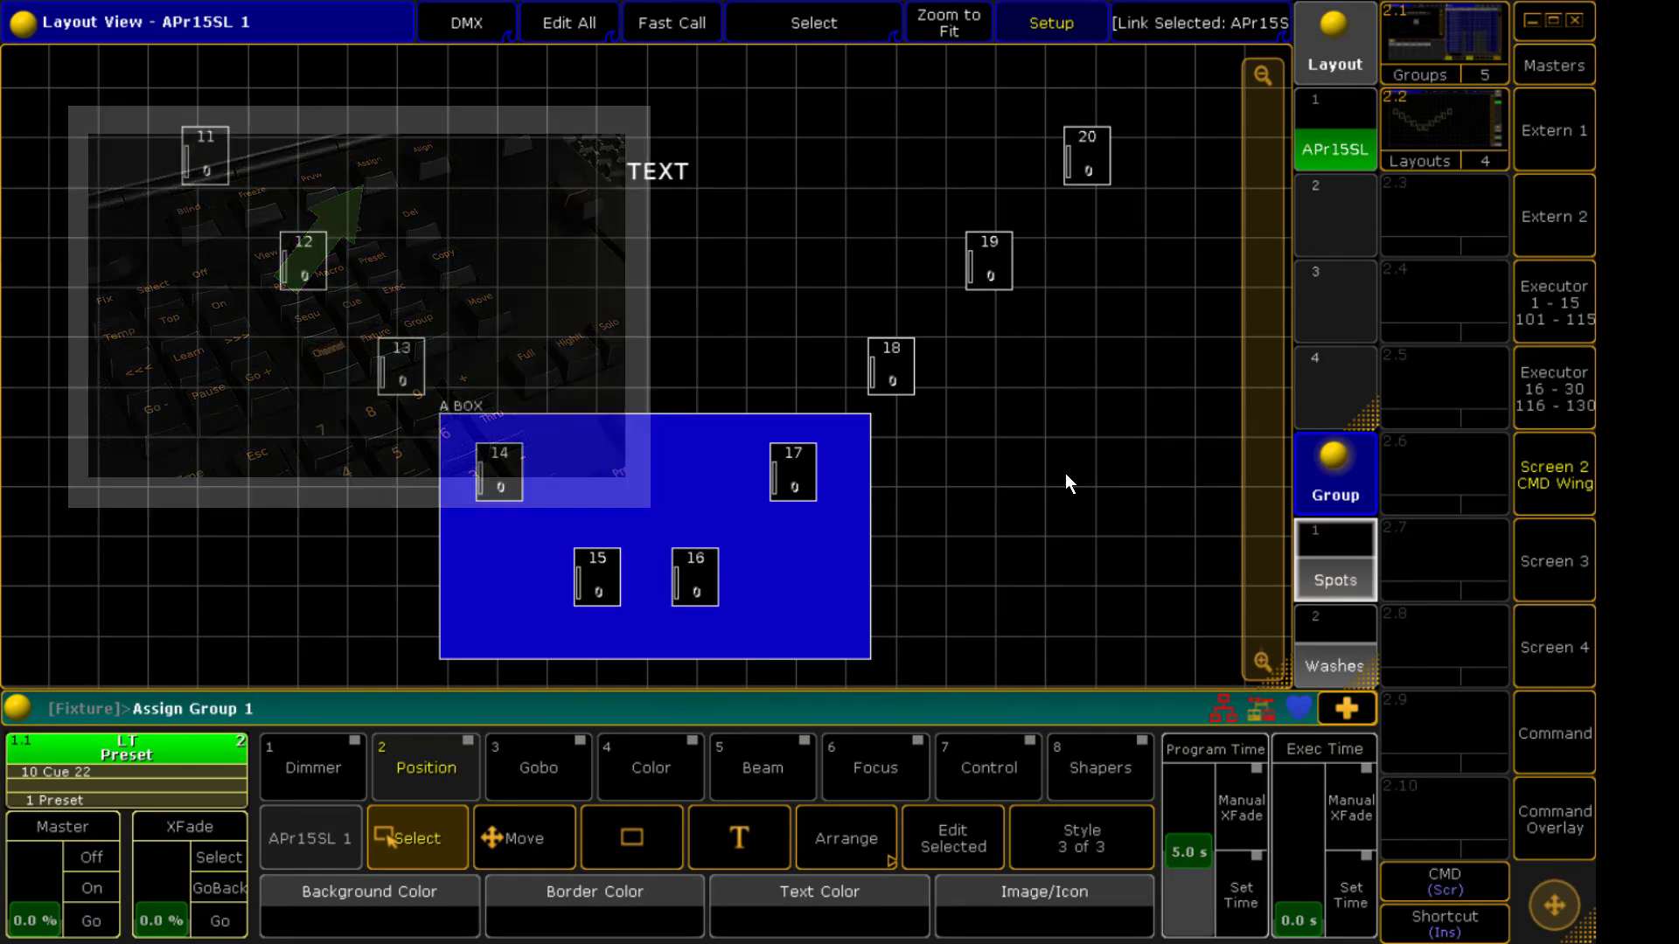
pyautogui.click(661, 303)
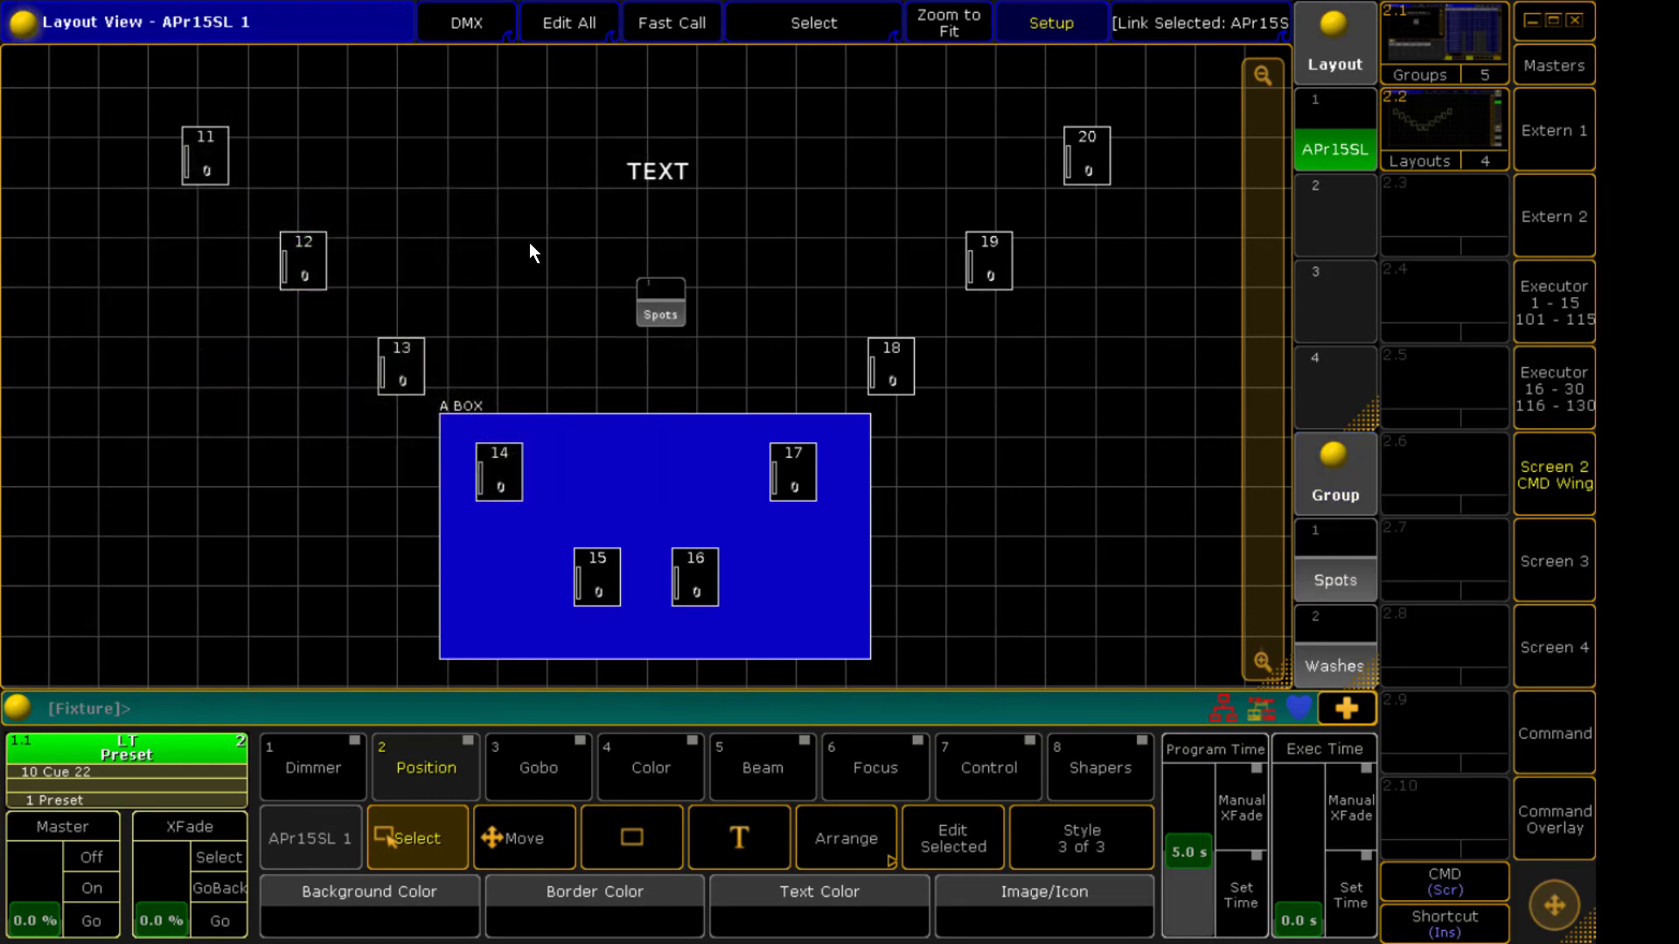
pyautogui.moveTo(661, 343); pyautogui.dragTo(189, 516)
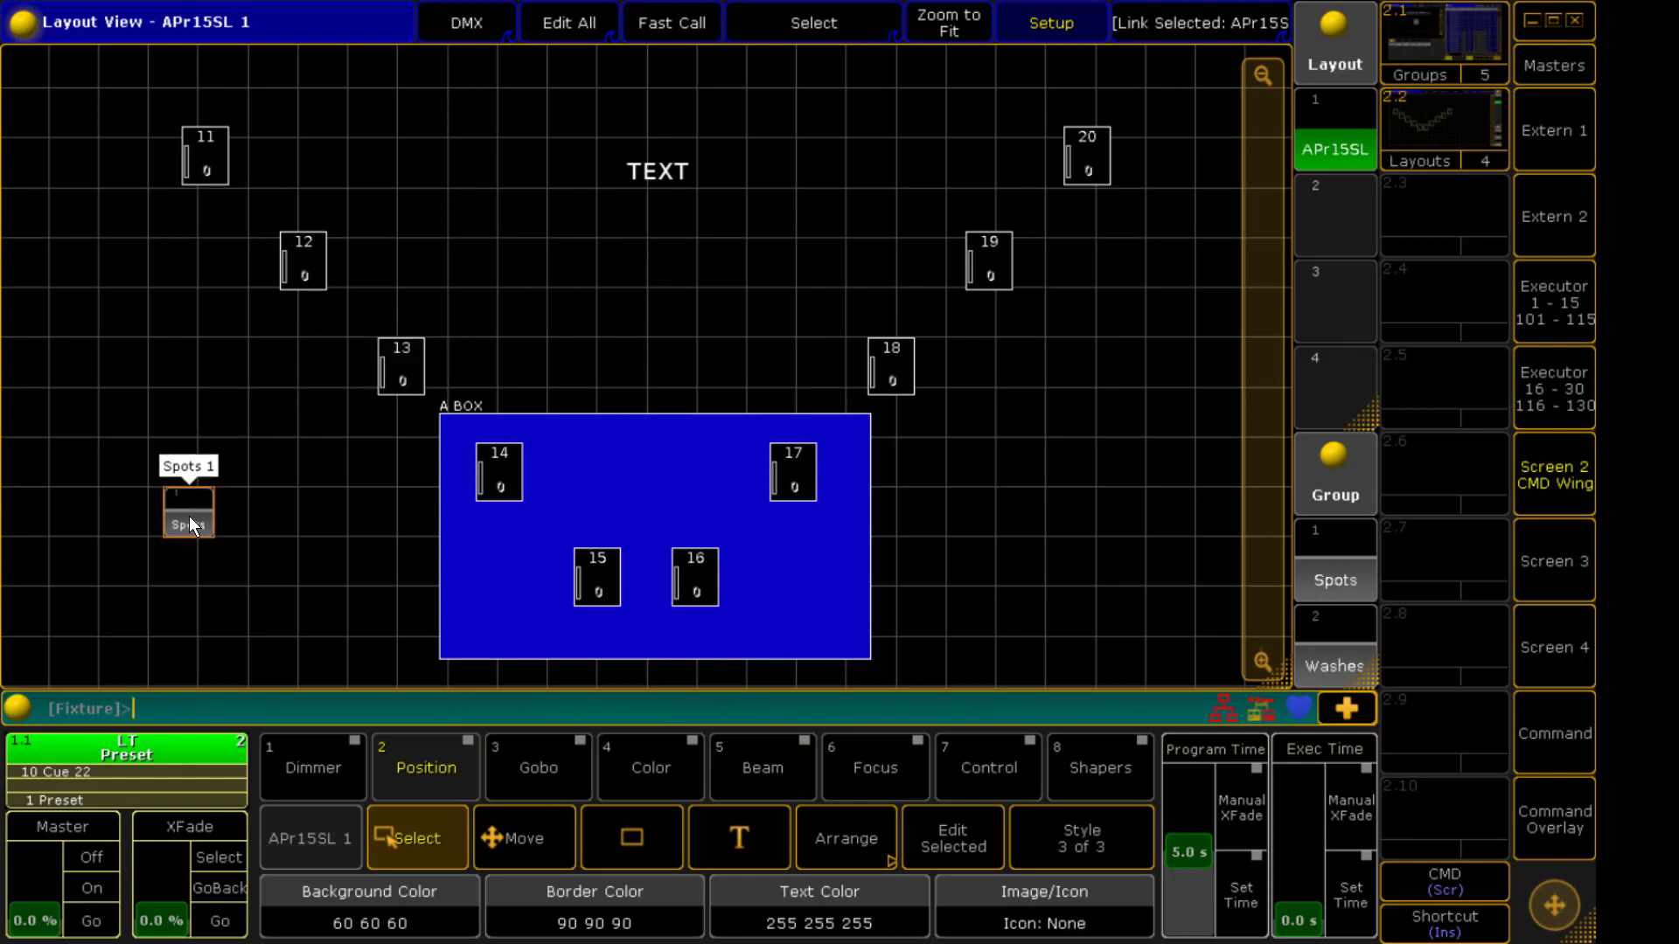
# Enlarge the Spots group element to about 3.30 by 2.02
pyautogui.click(1086, 832)
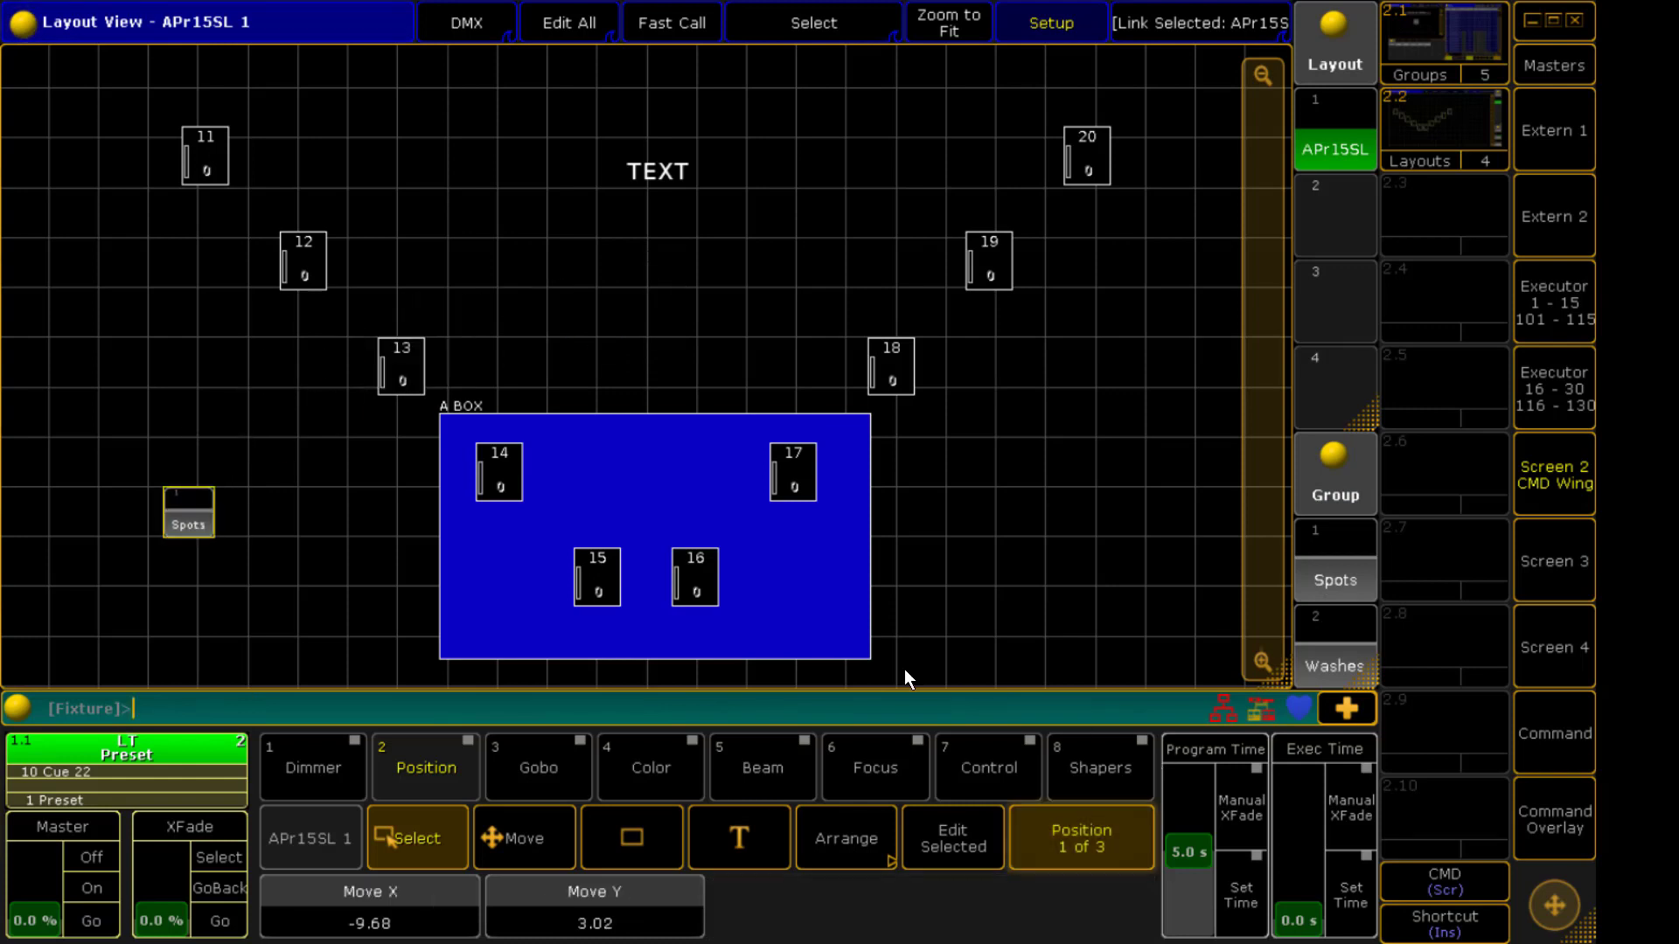
pyautogui.click(1130, 836)
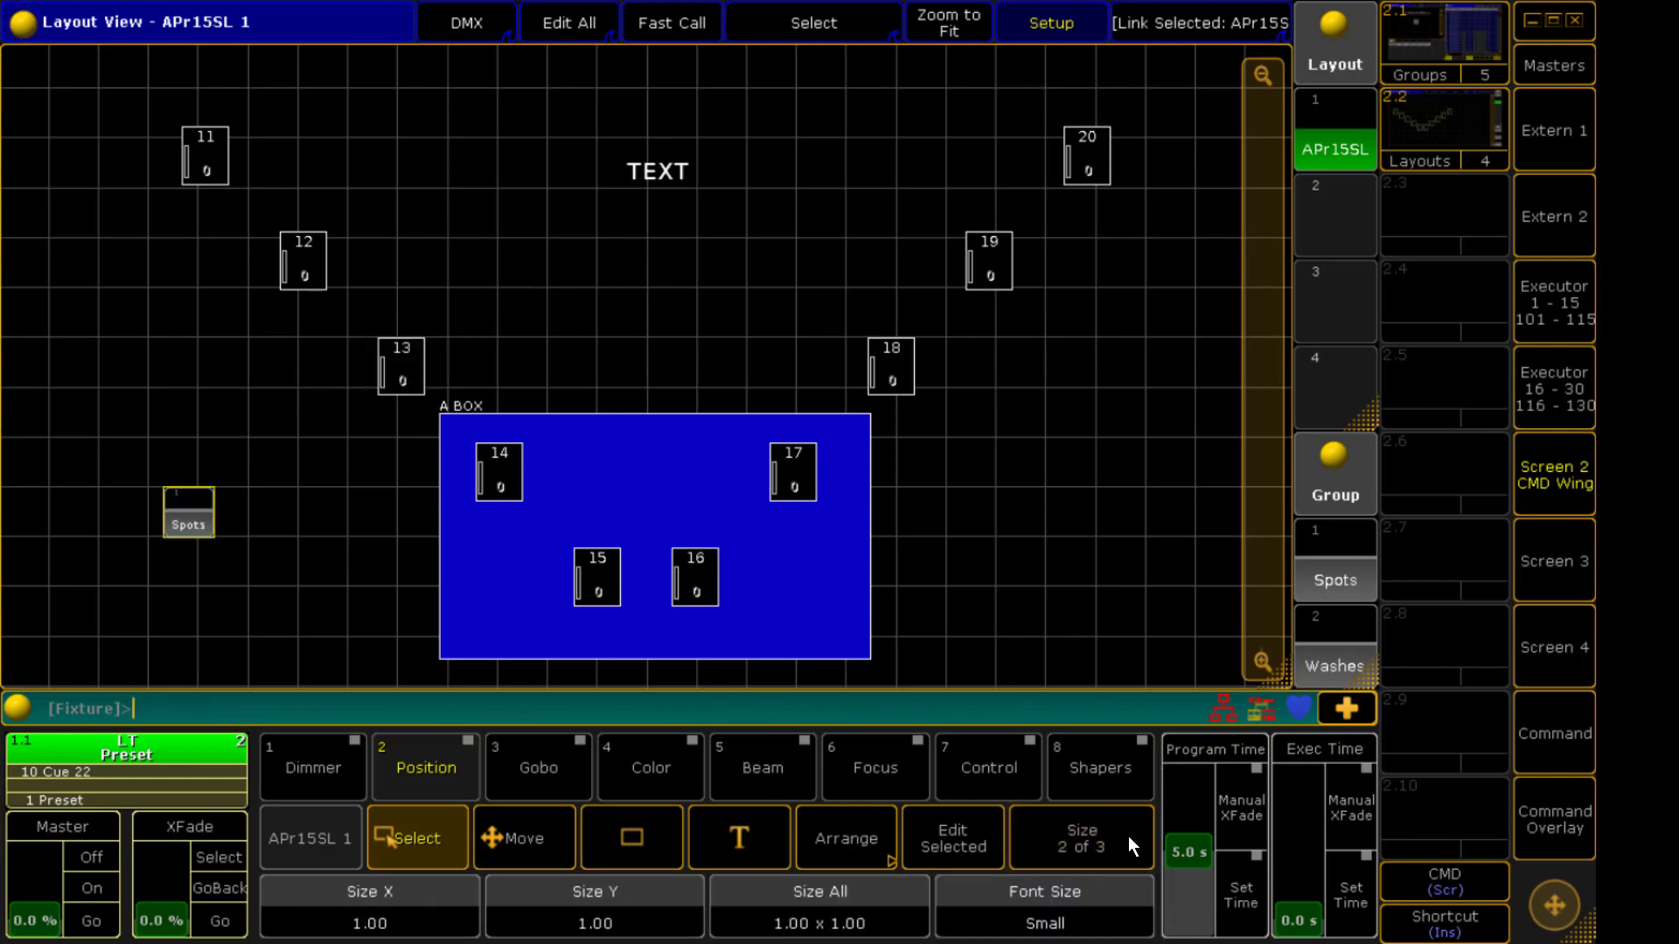
pyautogui.scroll(10, 1128, 846)
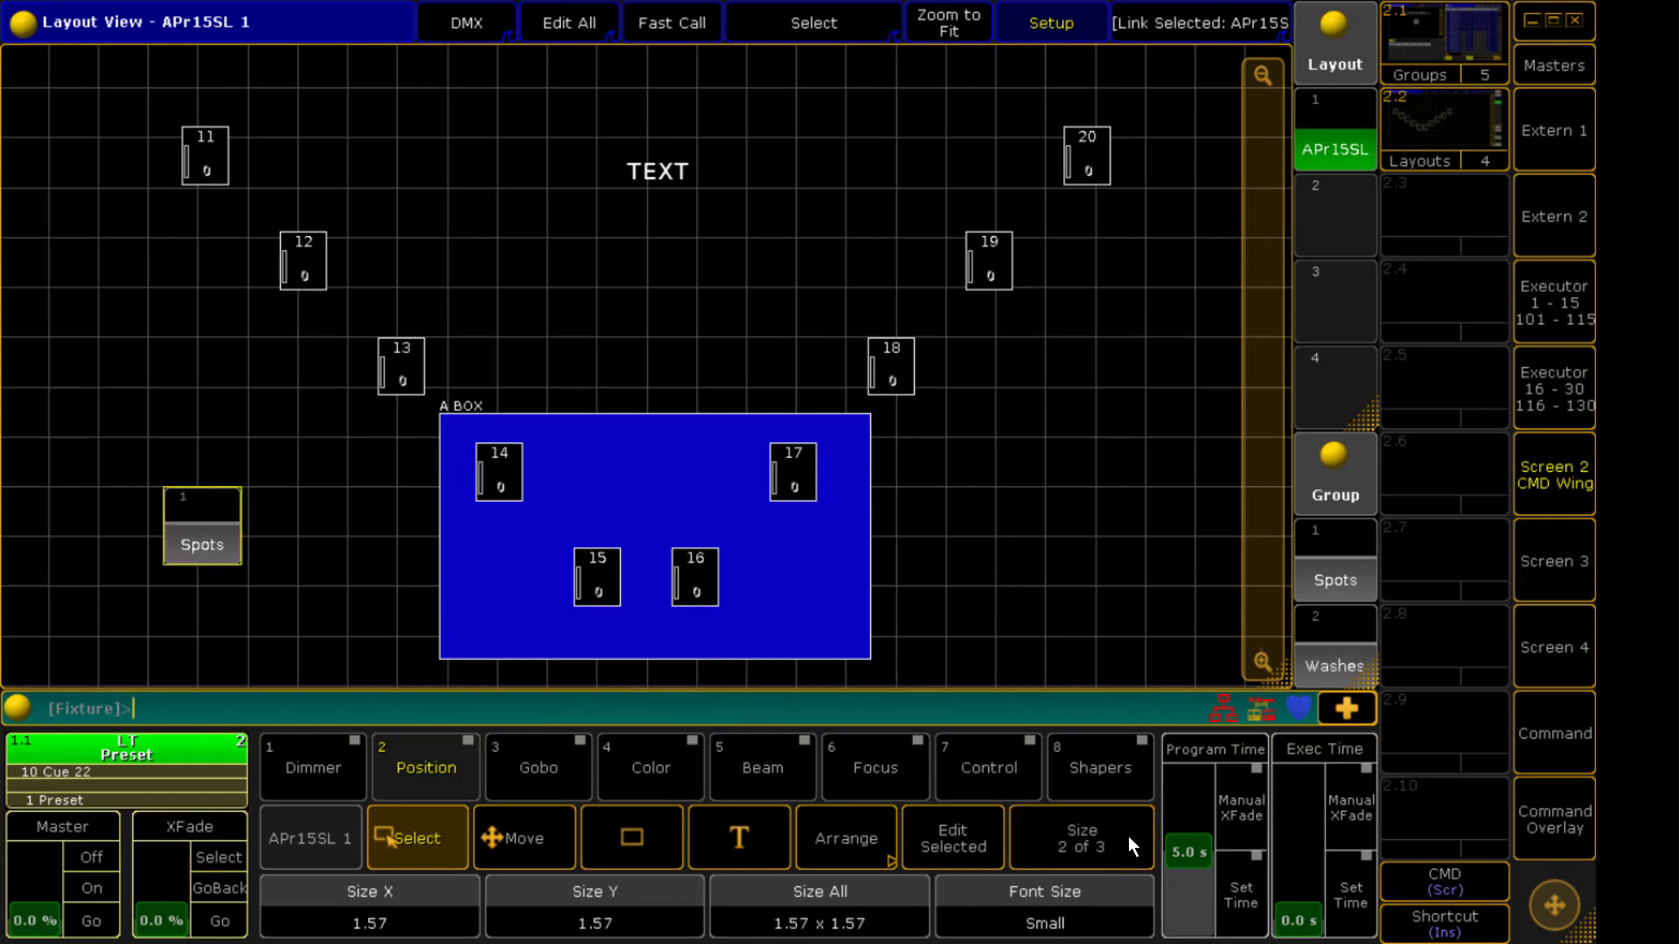
pyautogui.scroll(10, 1128, 847)
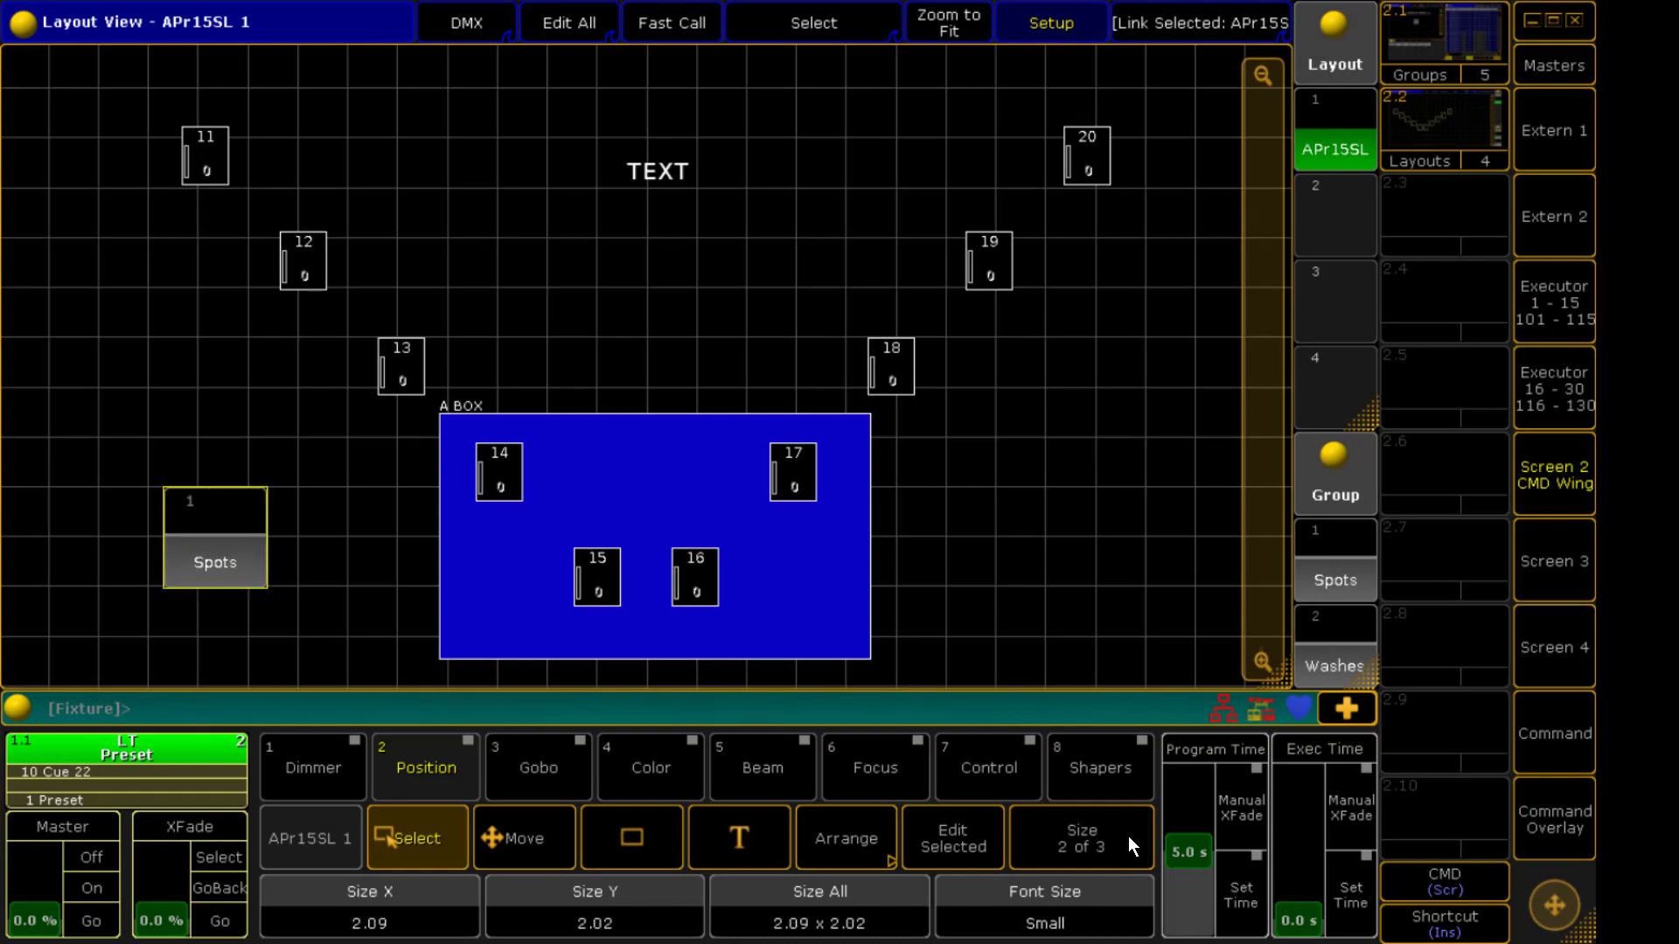
pyautogui.scroll(9, 1128, 846)
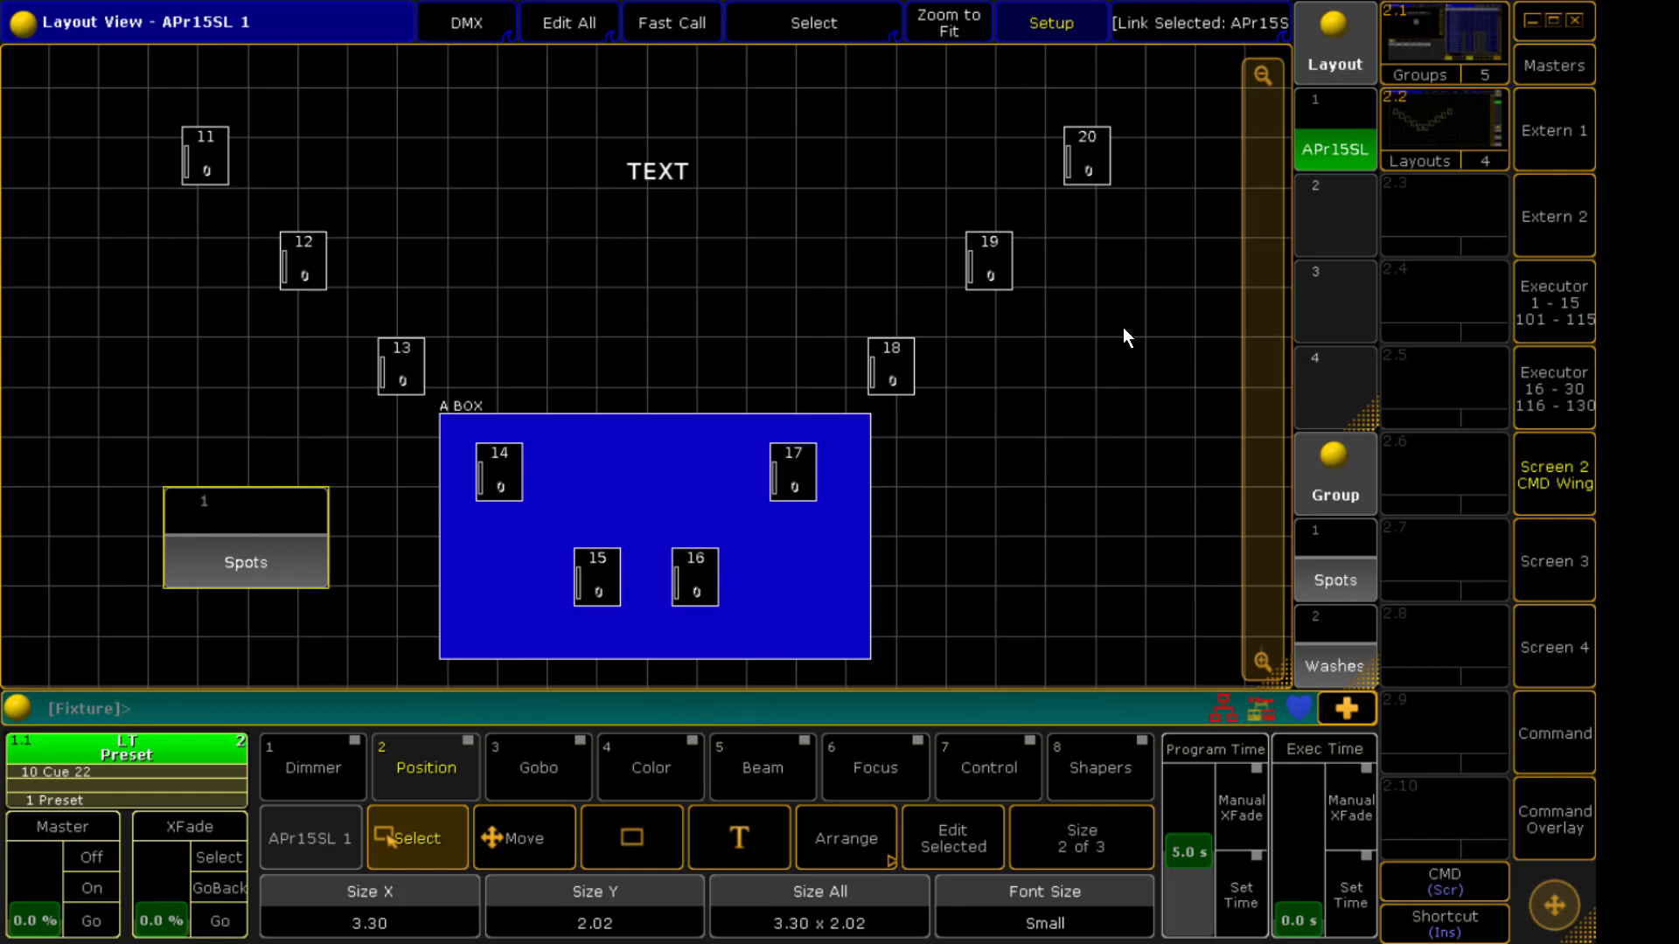
# Leave setup mode, select fixtures 11, 20, 13 and 18 in the layout and raise their dimmer to 100
pyautogui.click(1015, 23)
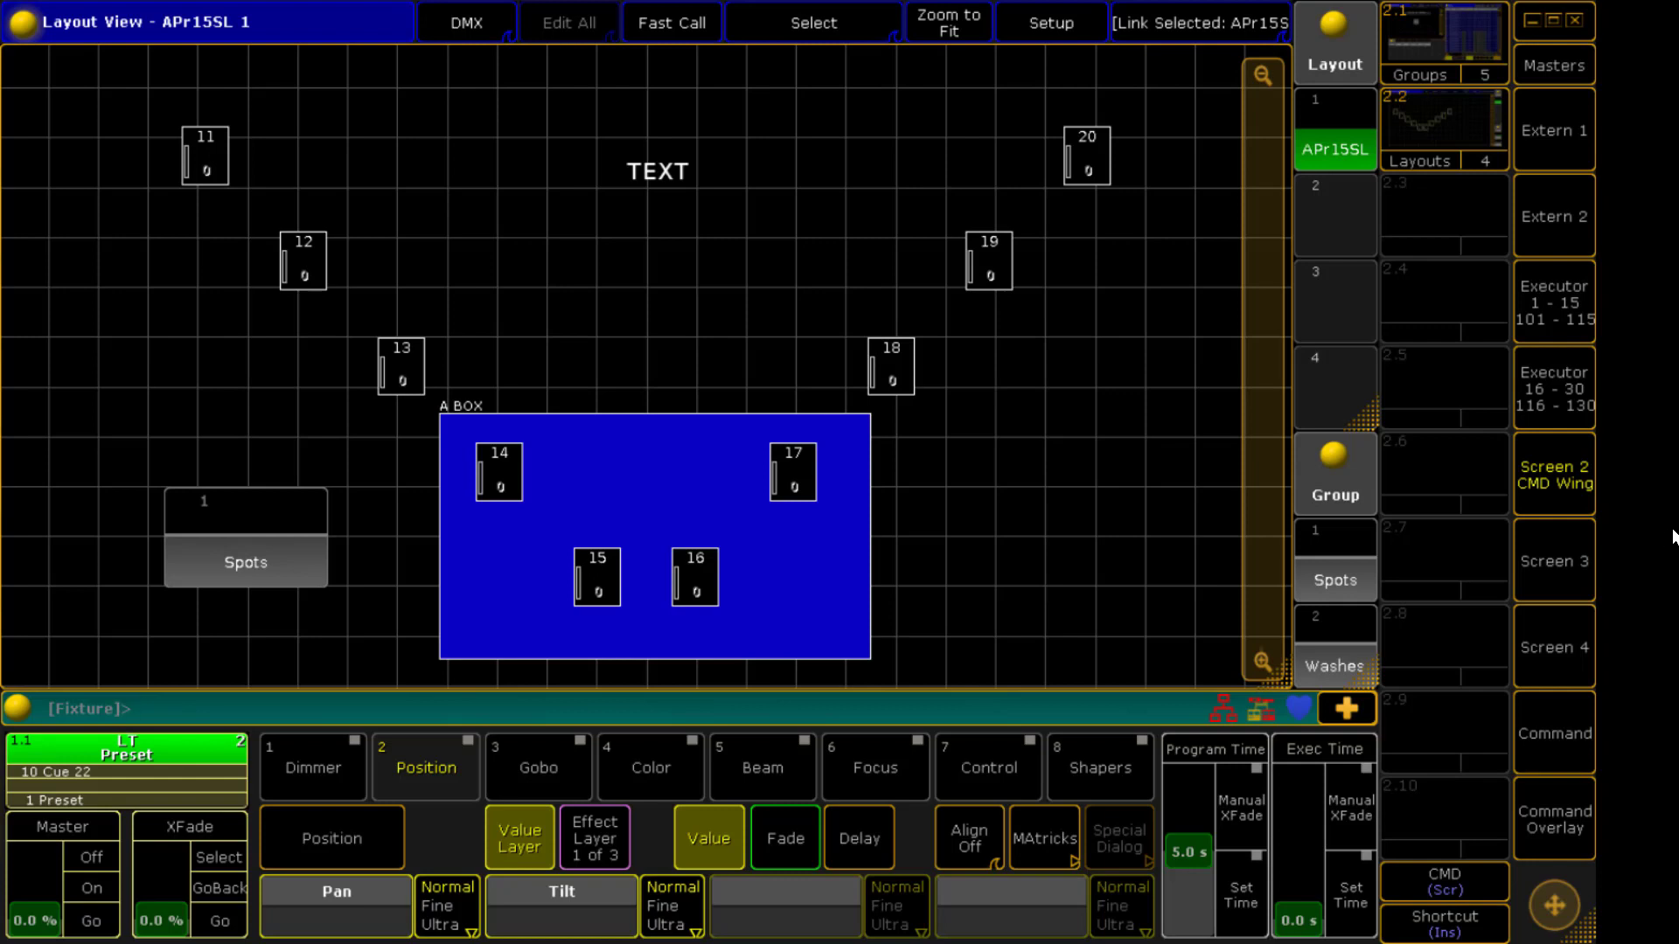
pyautogui.click(212, 175)
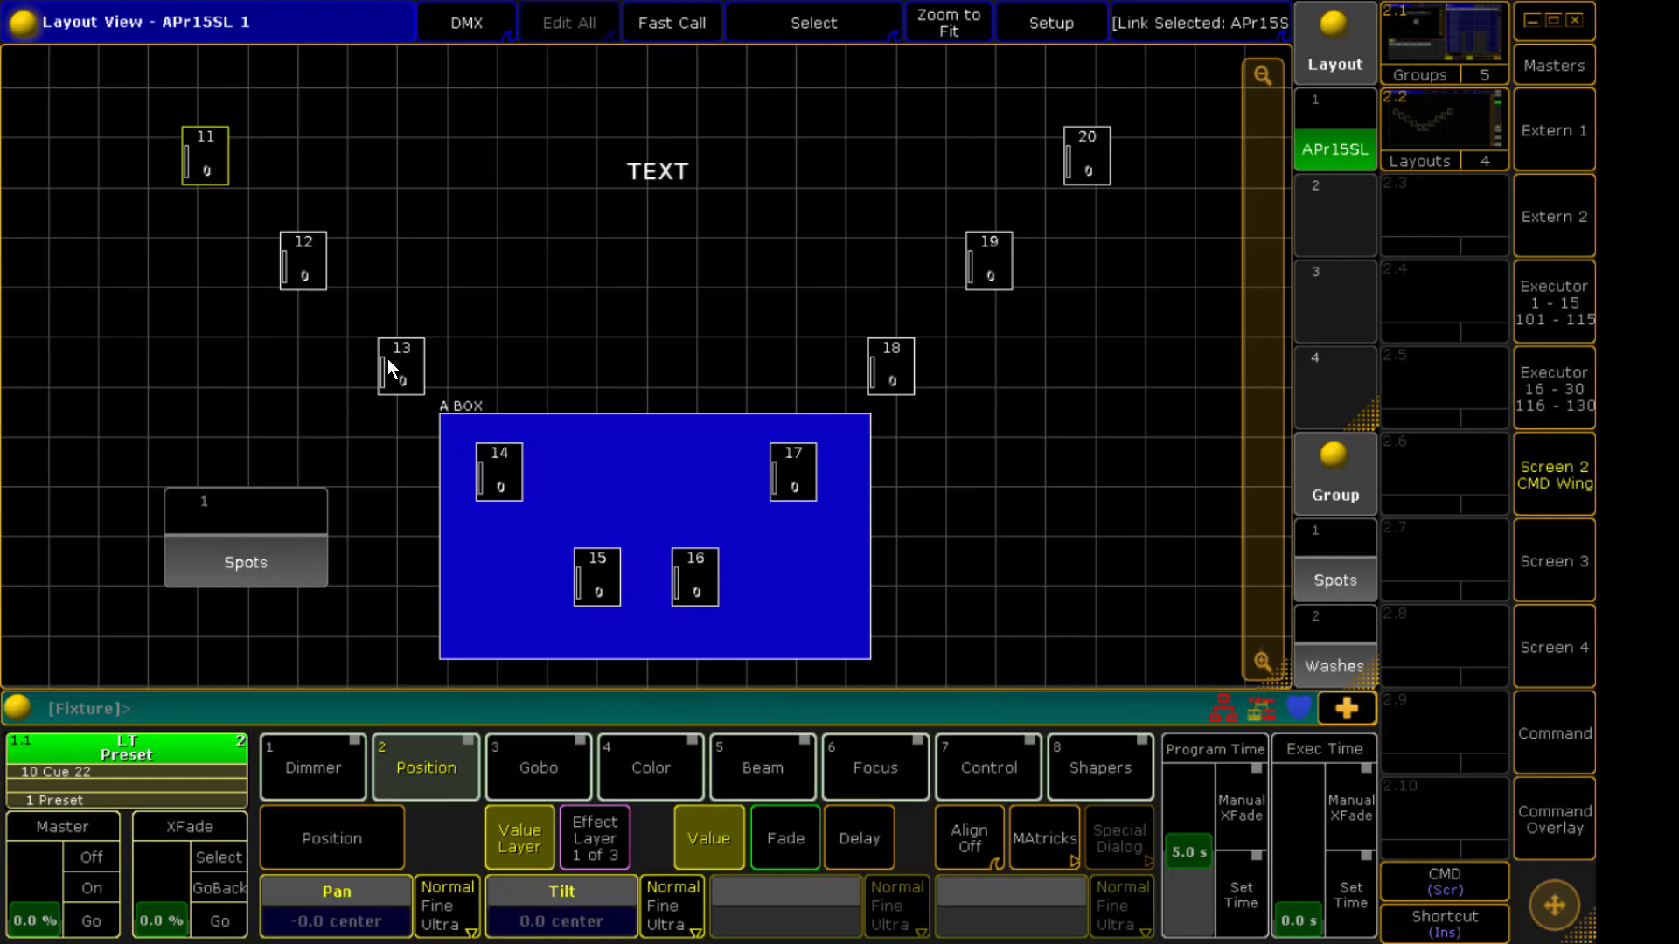
pyautogui.click(1076, 172)
pyautogui.scroll(12, 862, 129)
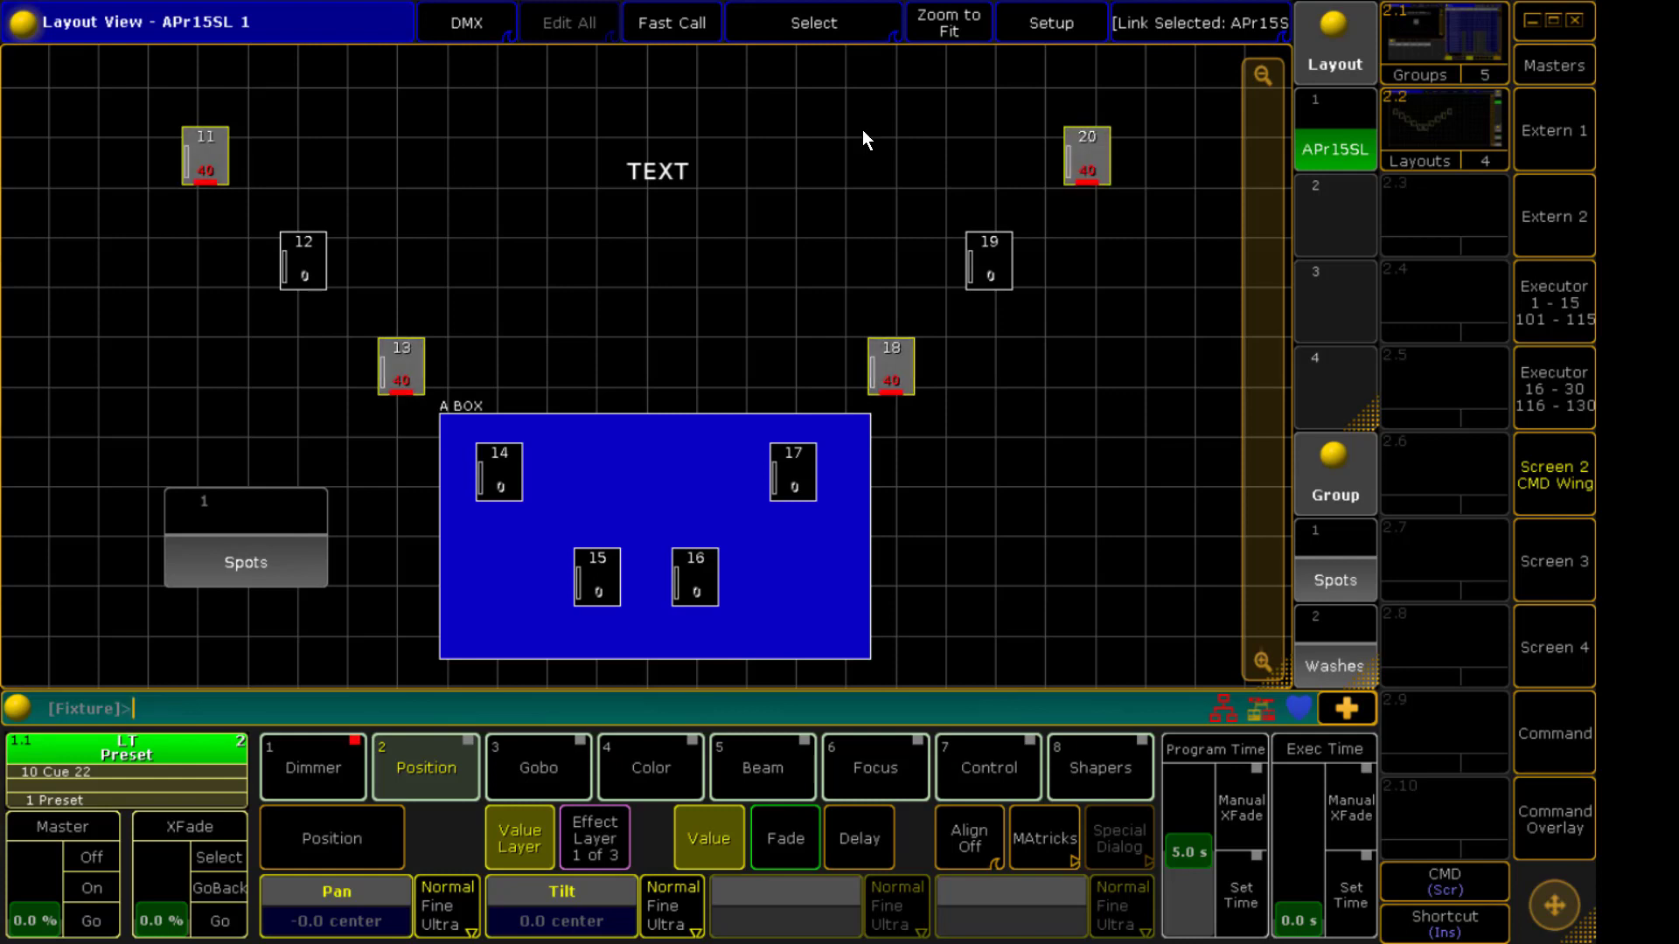
pyautogui.scroll(8, 862, 129)
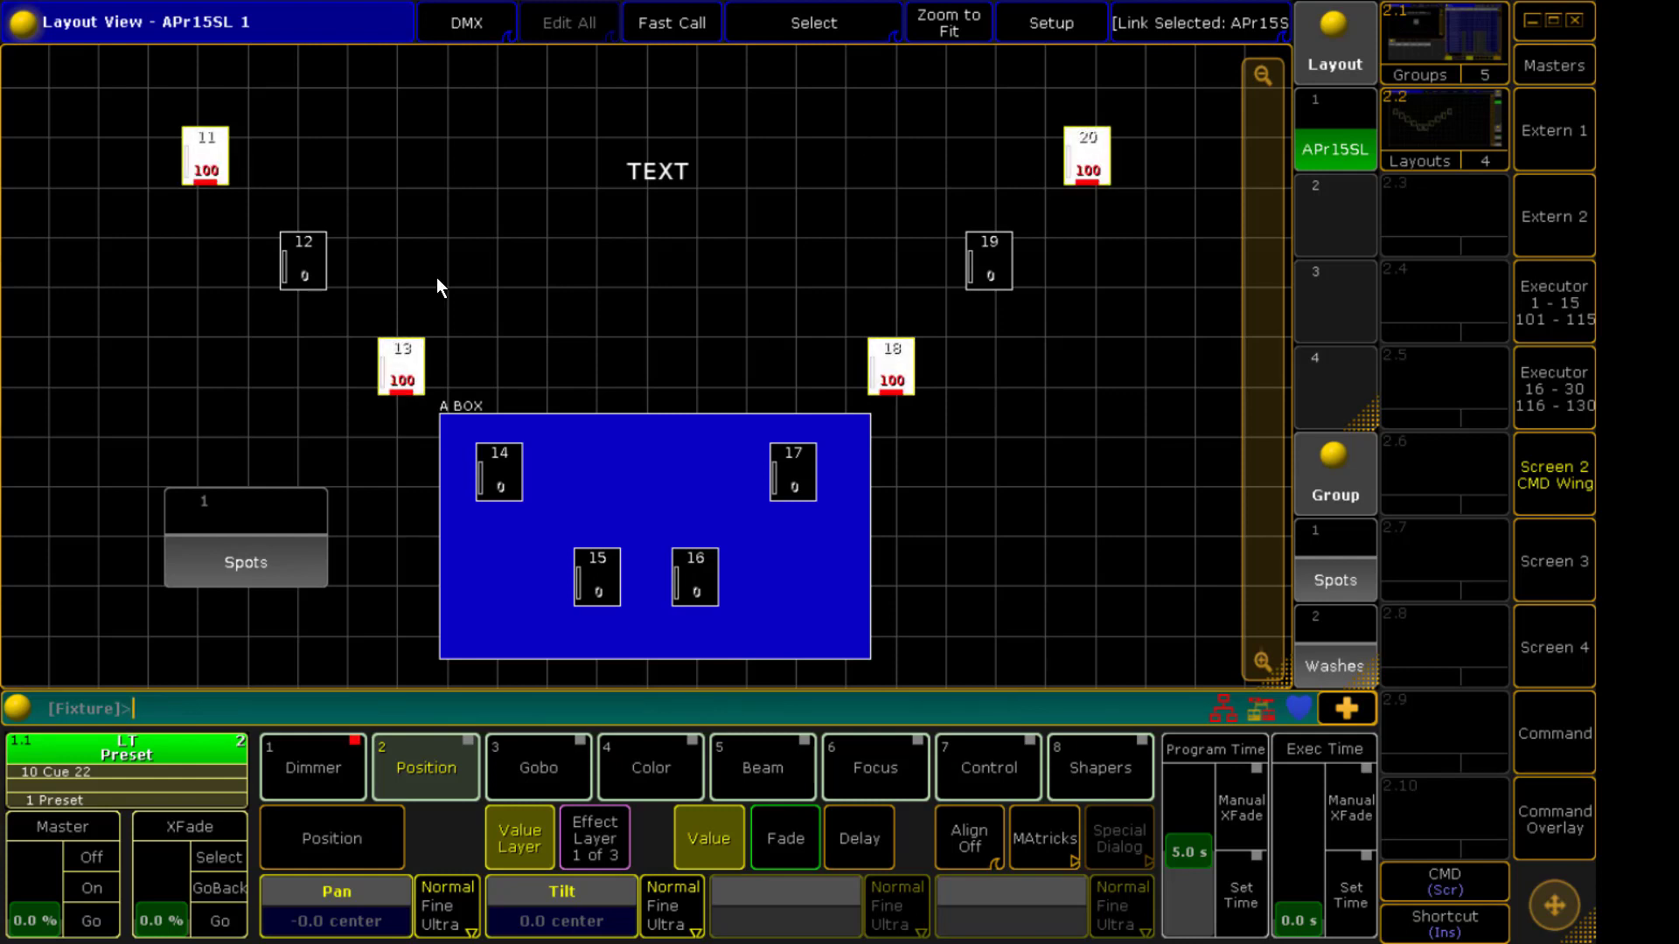
# Try dimmer and colour changes on fixtures selected by lasso and through the Spots group element, then clear the programmer
pyautogui.moveTo(207, 229); pyautogui.dragTo(475, 398)
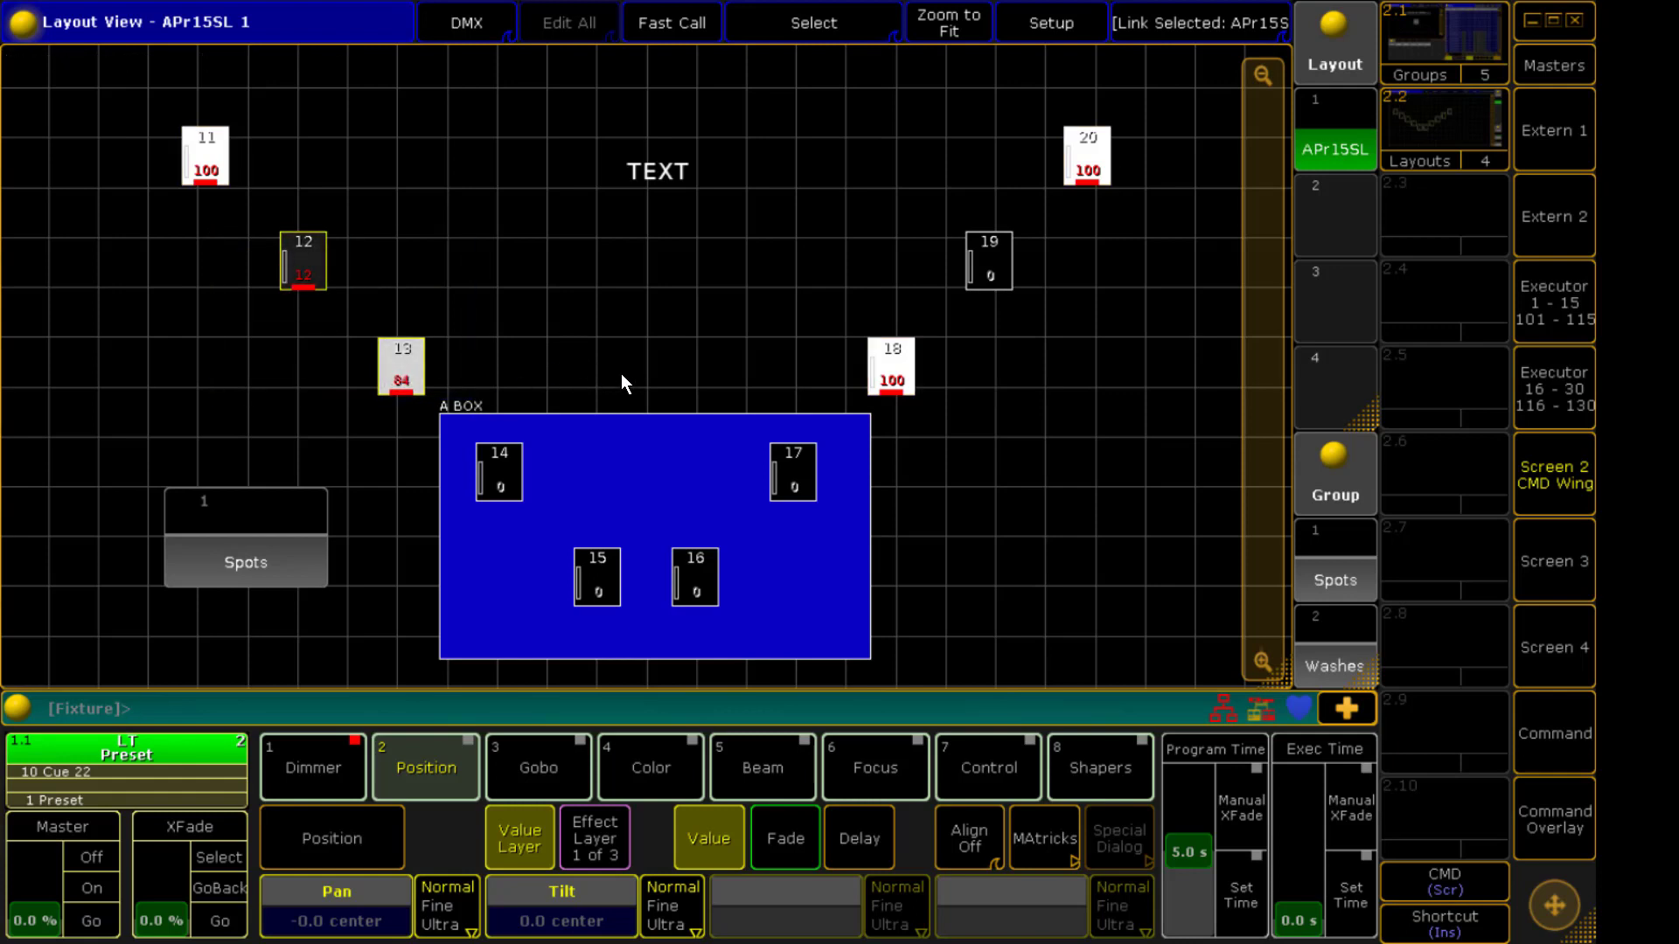
pyautogui.click(292, 541)
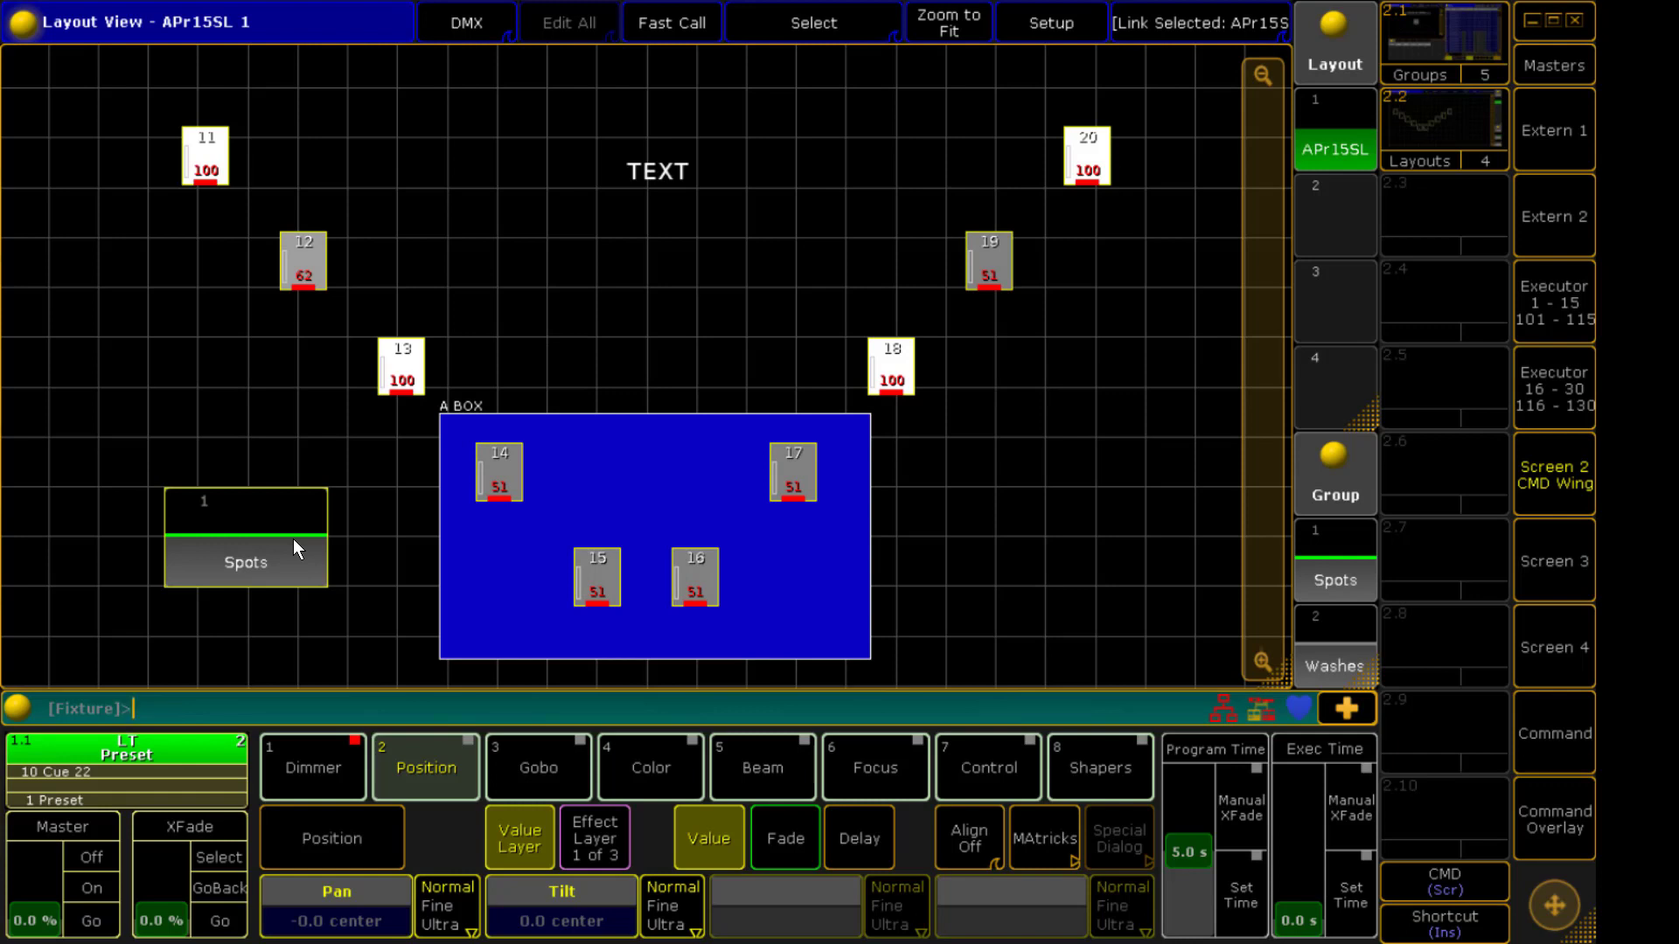
pyautogui.click(641, 469)
pyautogui.scroll(-6, 512, 374)
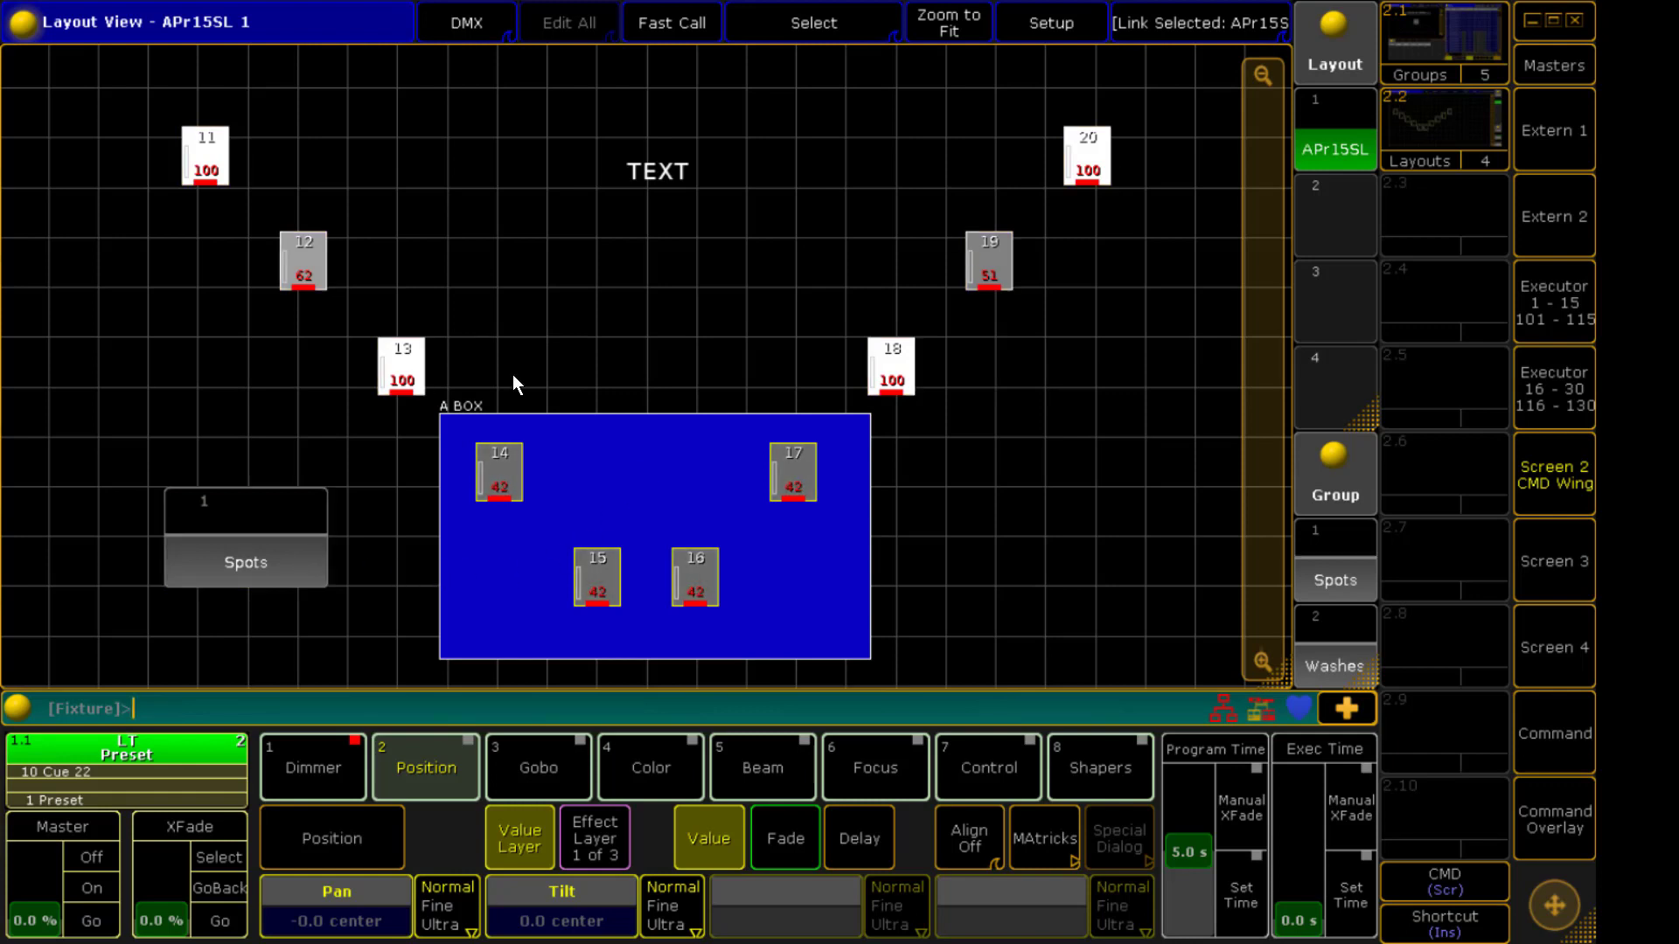
pyautogui.scroll(2, 512, 374)
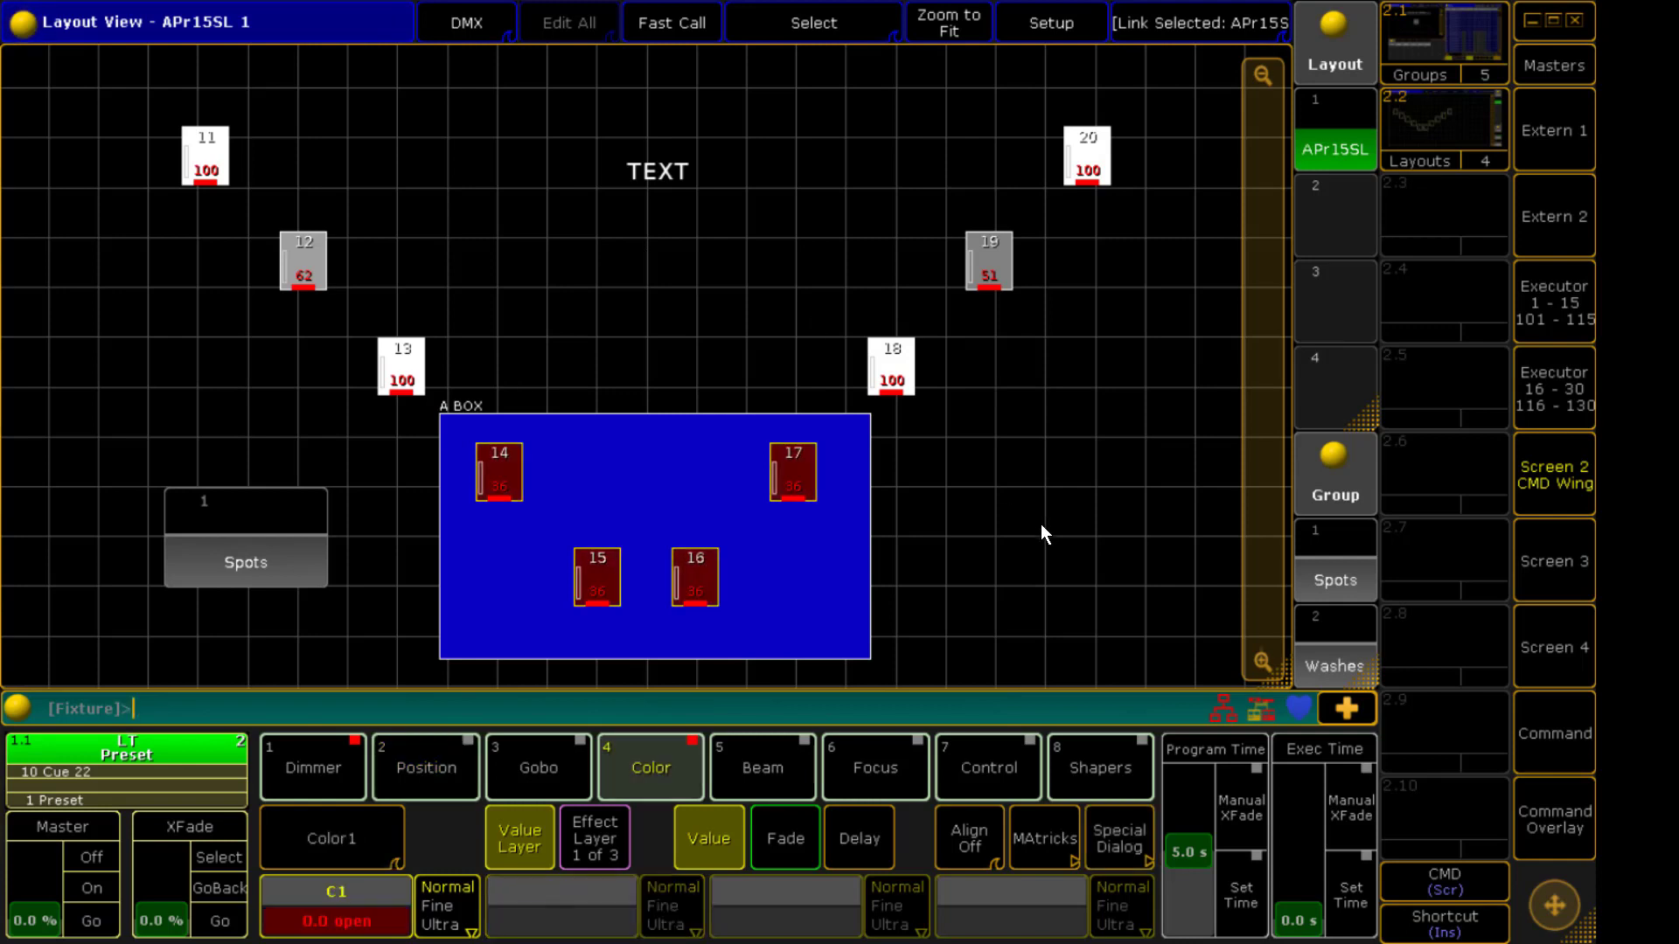
pyautogui.scroll(15, 1040, 523)
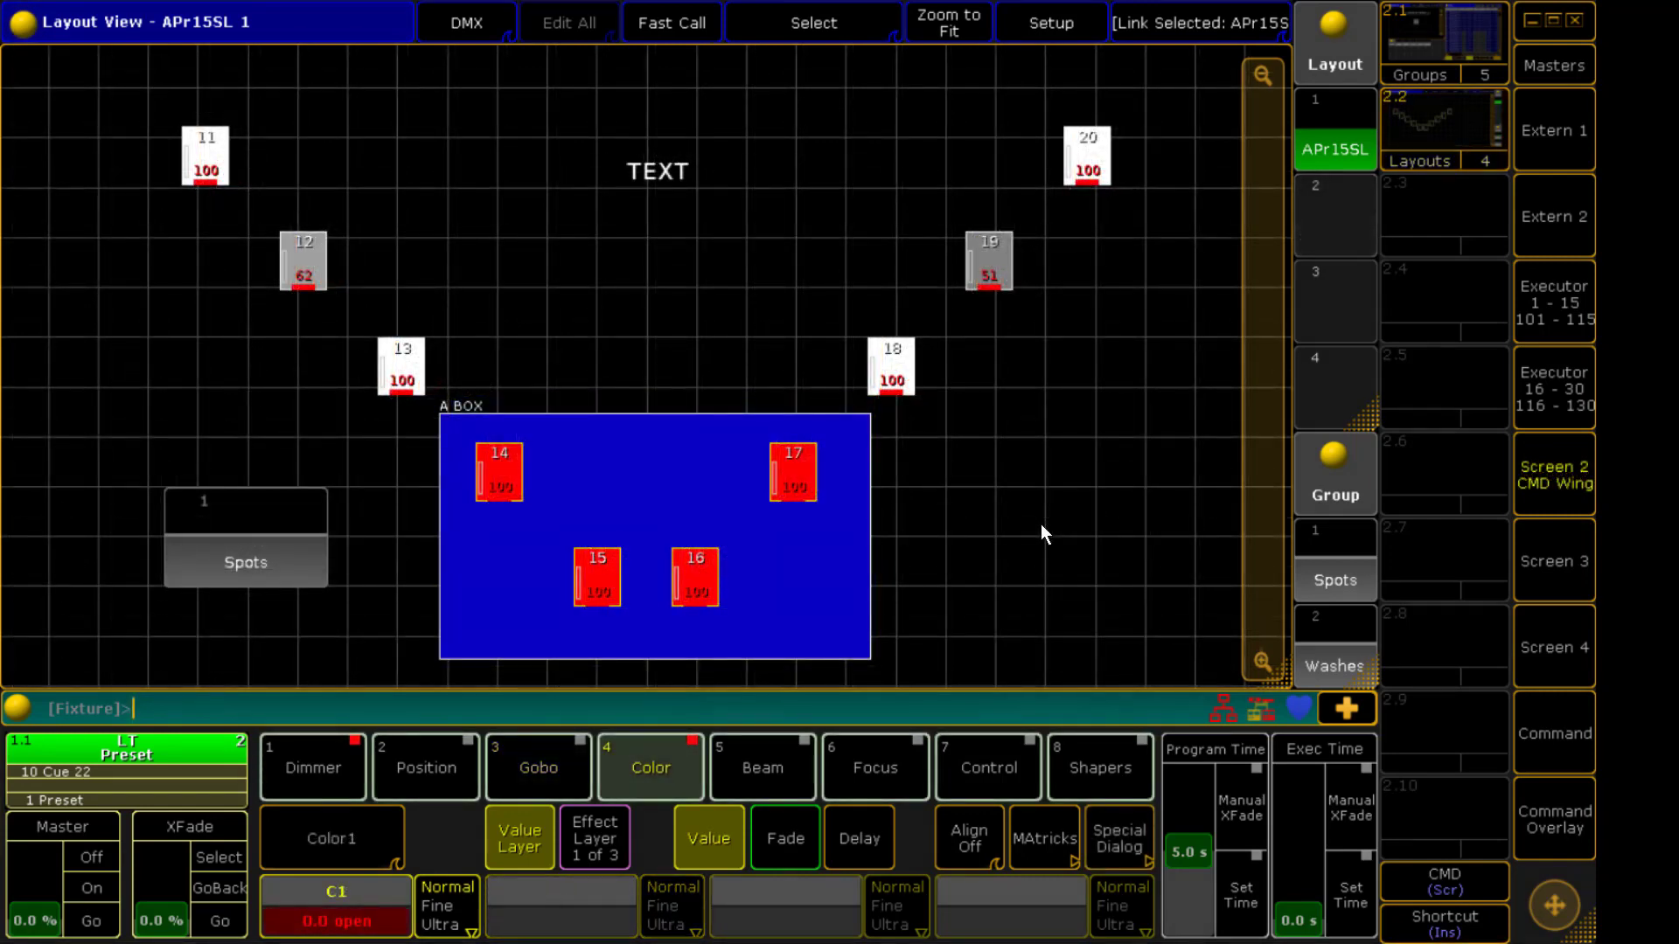
pyautogui.press('c')
# Store the Washes group as a new layout in pool slot 2, then return to layout 1
pyautogui.click(1334, 647)
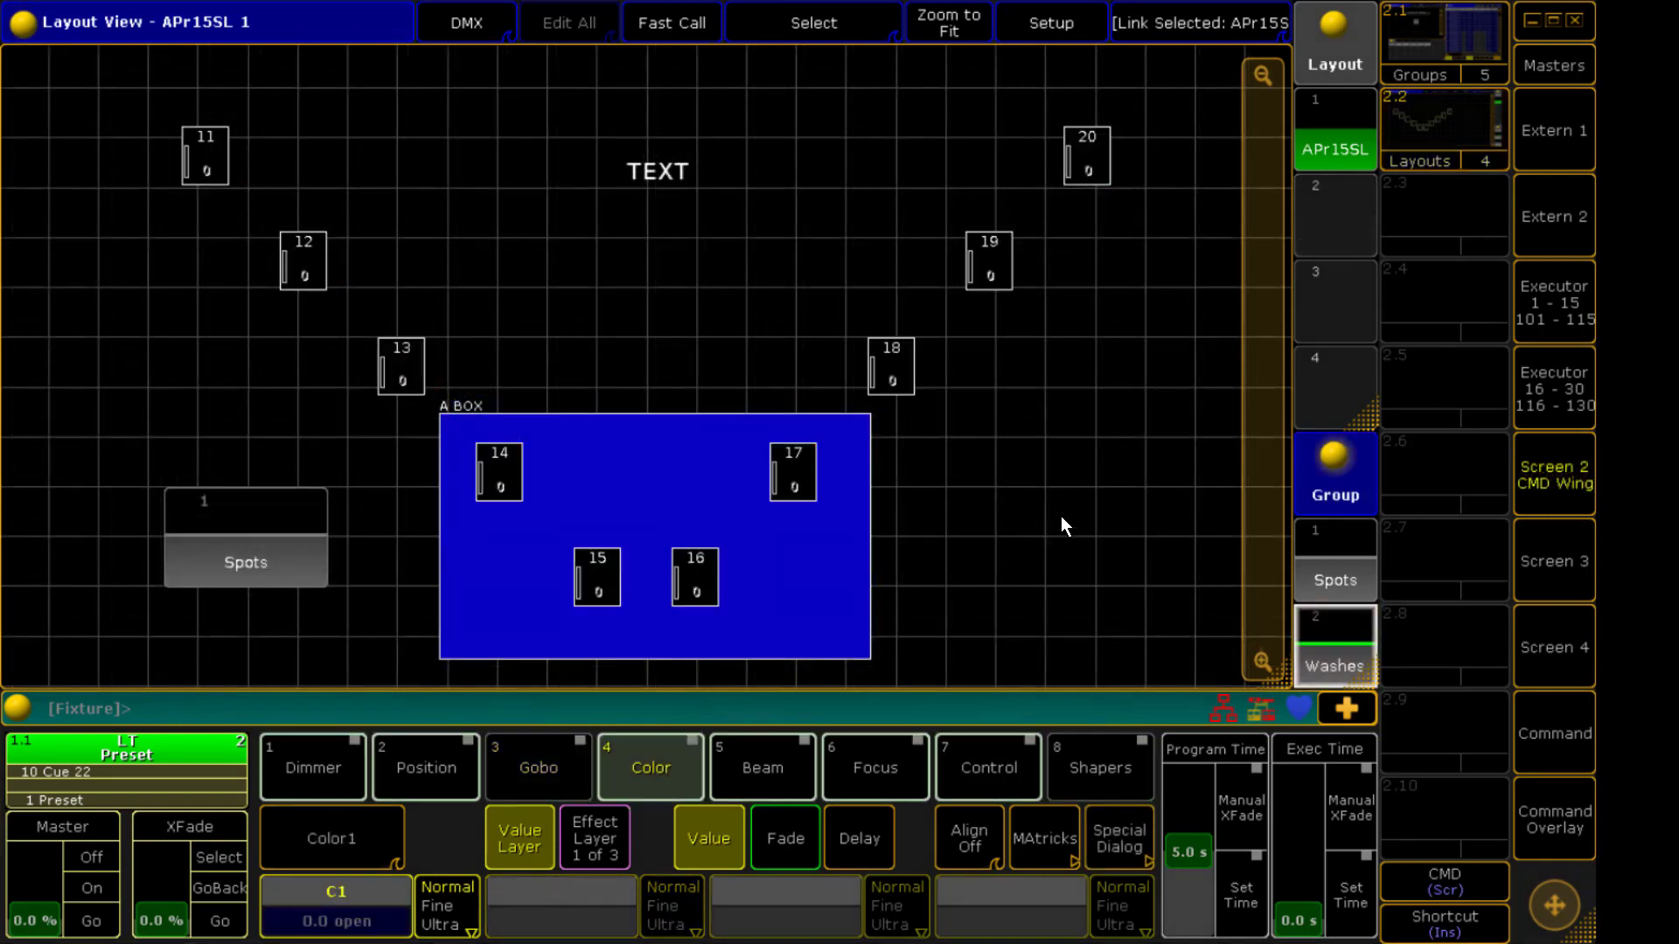
pyautogui.press('s')
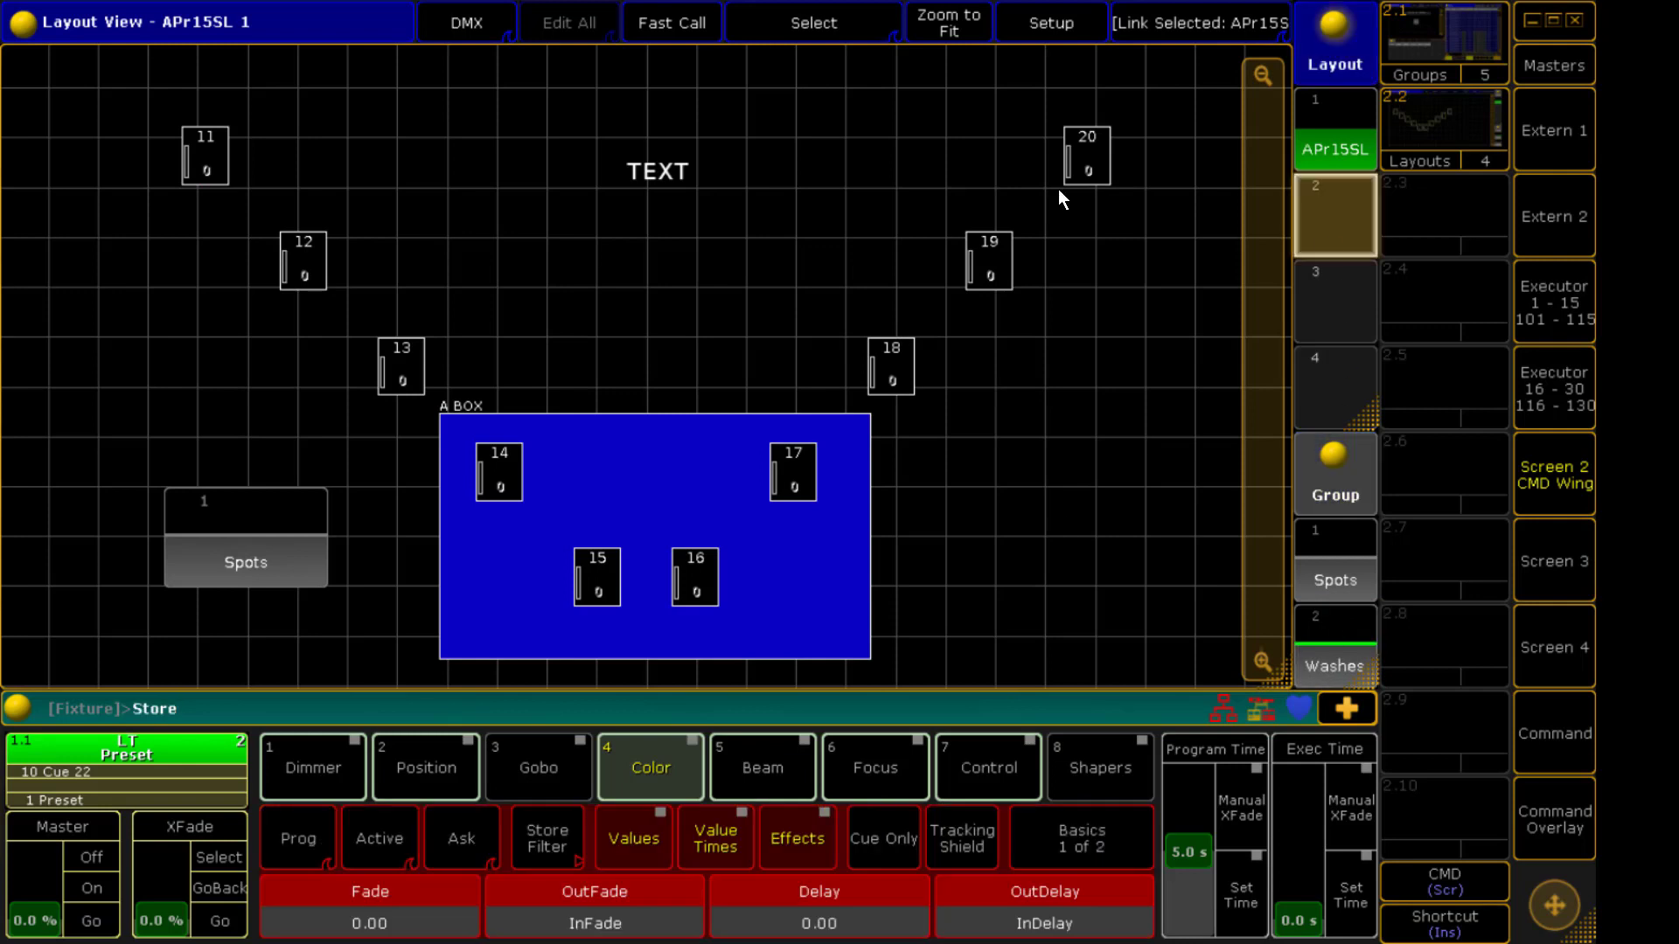
pyautogui.click(1324, 233)
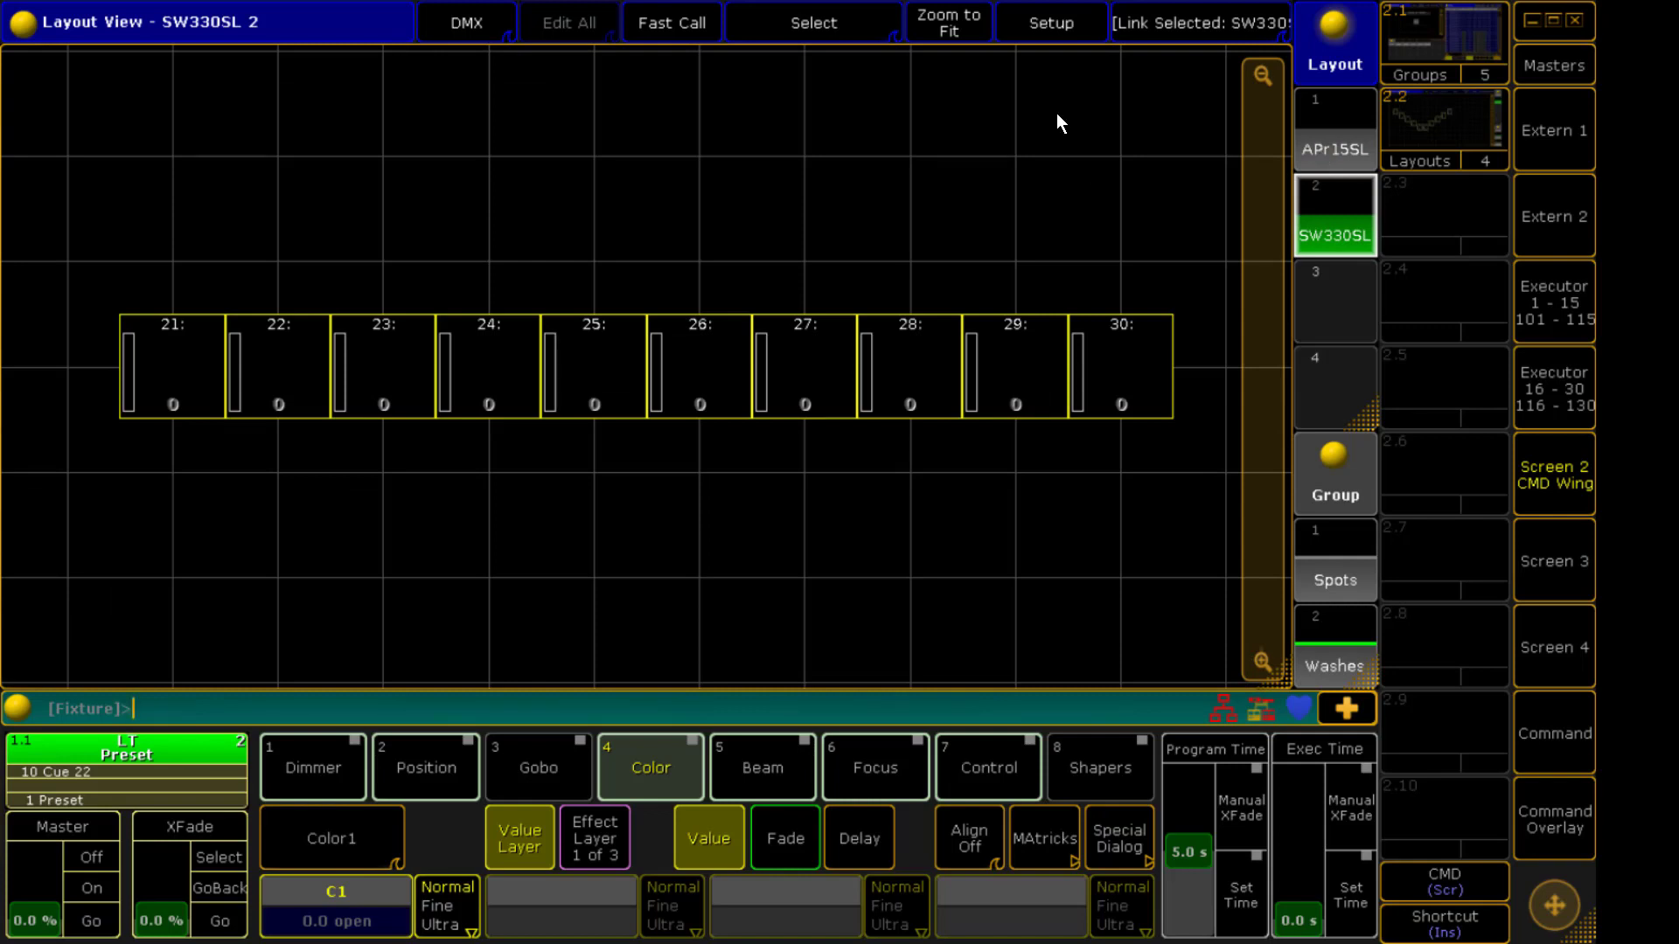
pyautogui.click(1321, 142)
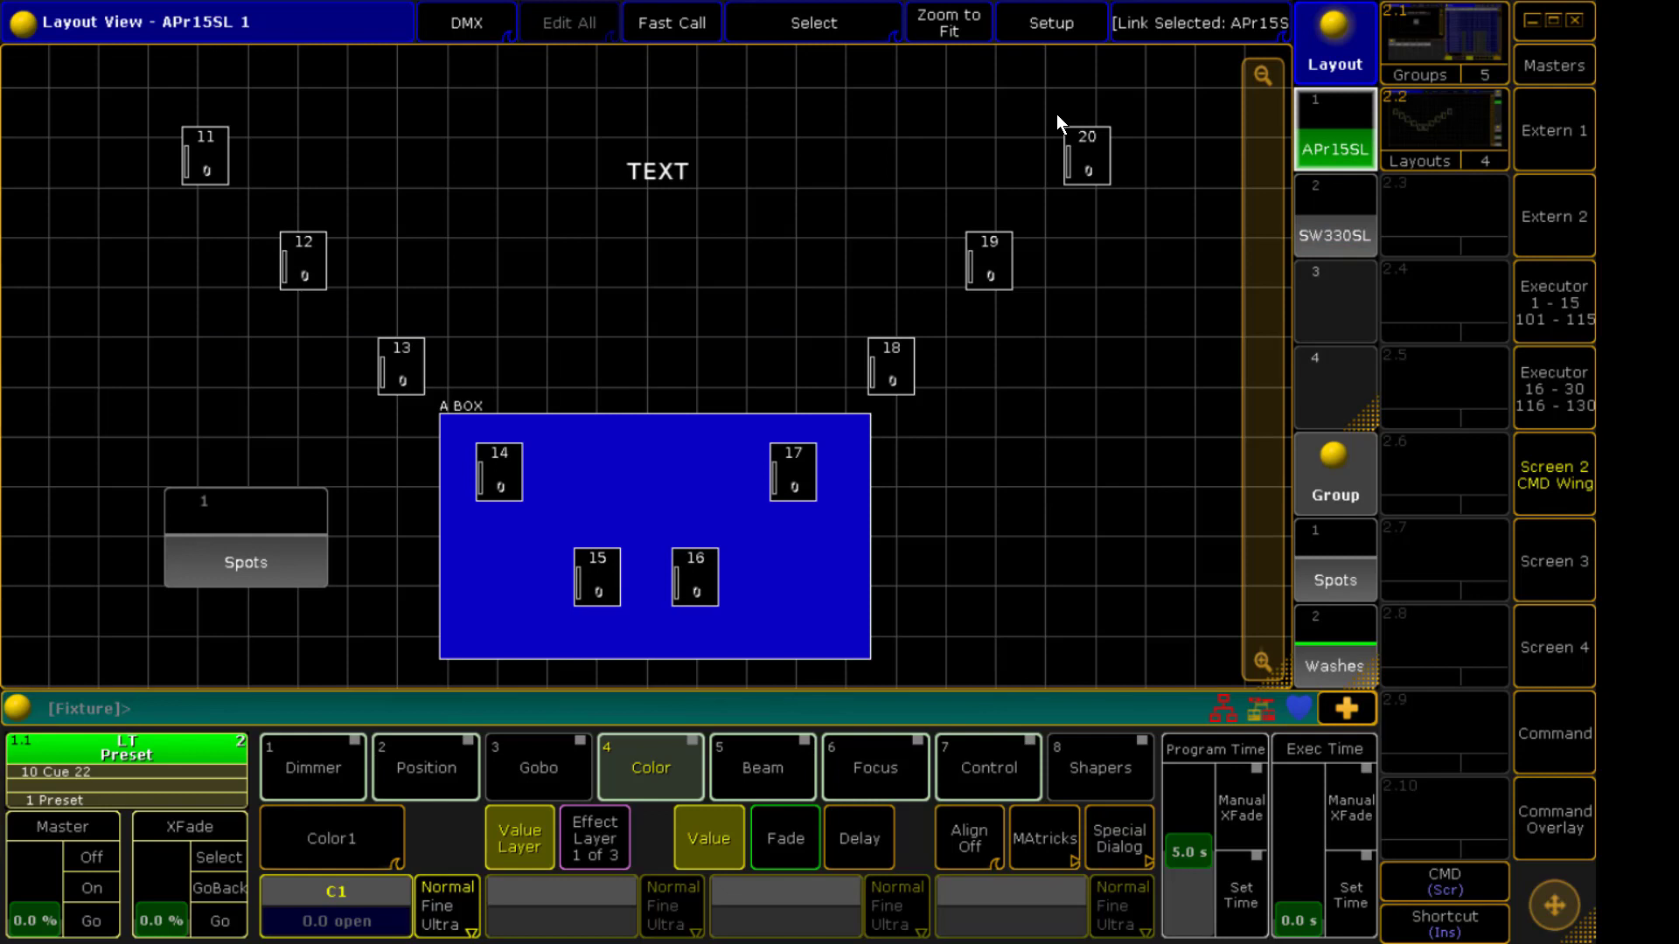